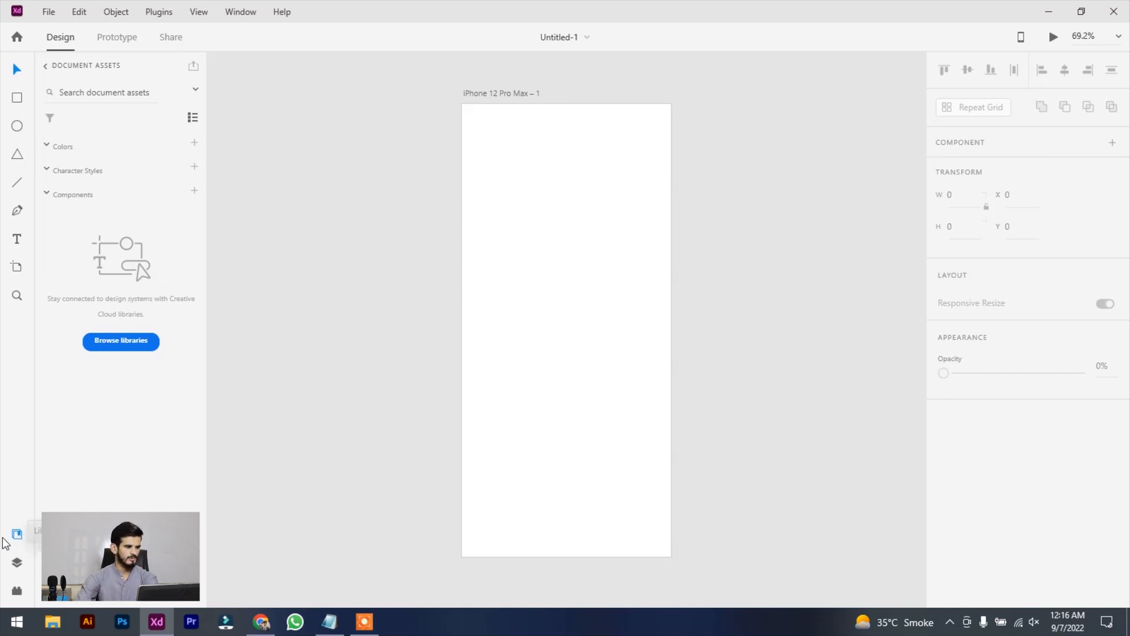
pyautogui.click(19, 532)
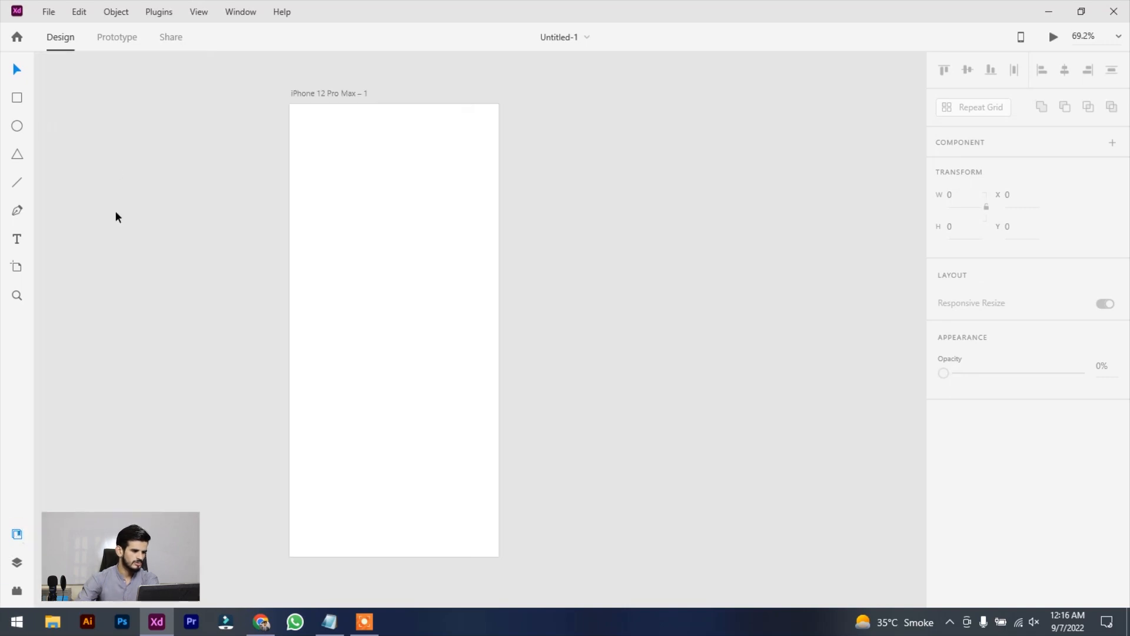
pyautogui.click(17, 534)
pyautogui.click(16, 533)
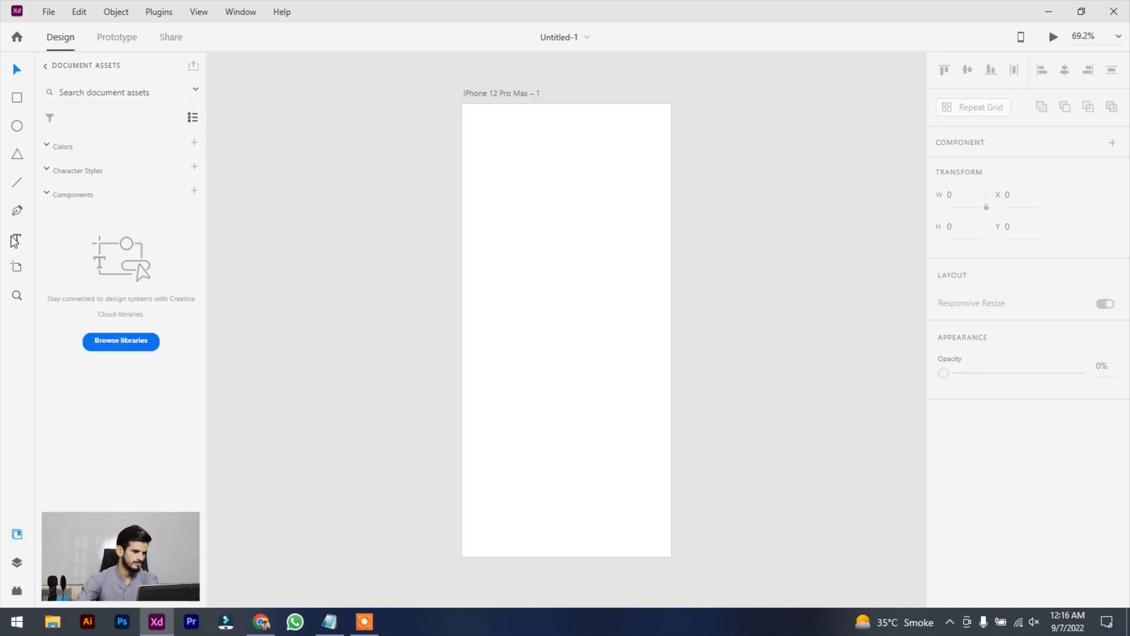
pyautogui.click(15, 540)
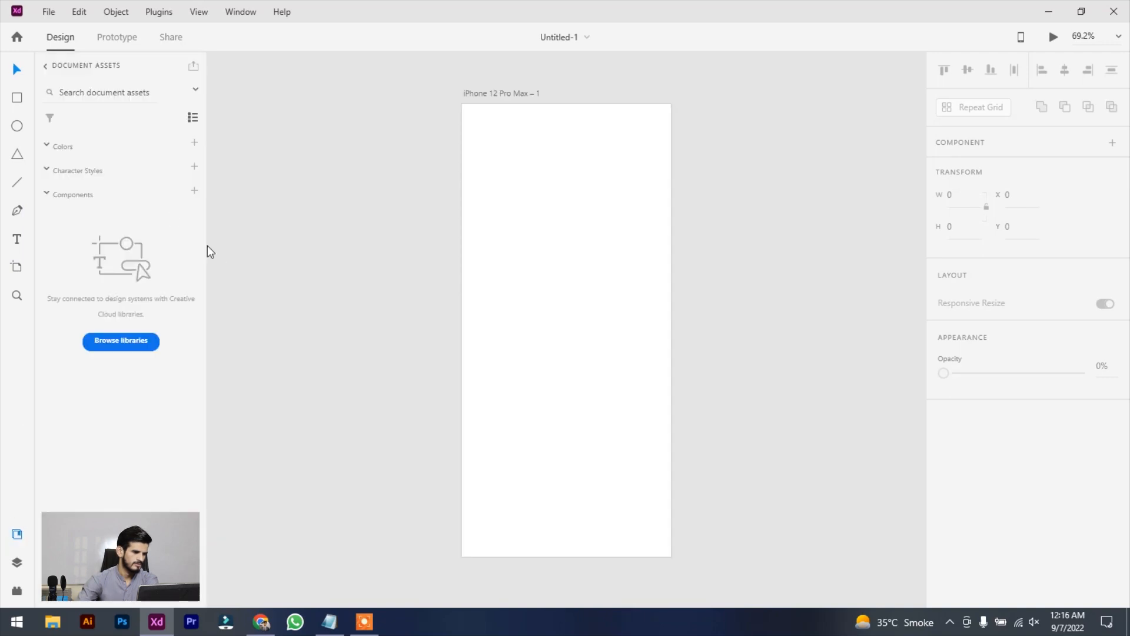
pyautogui.click(47, 144)
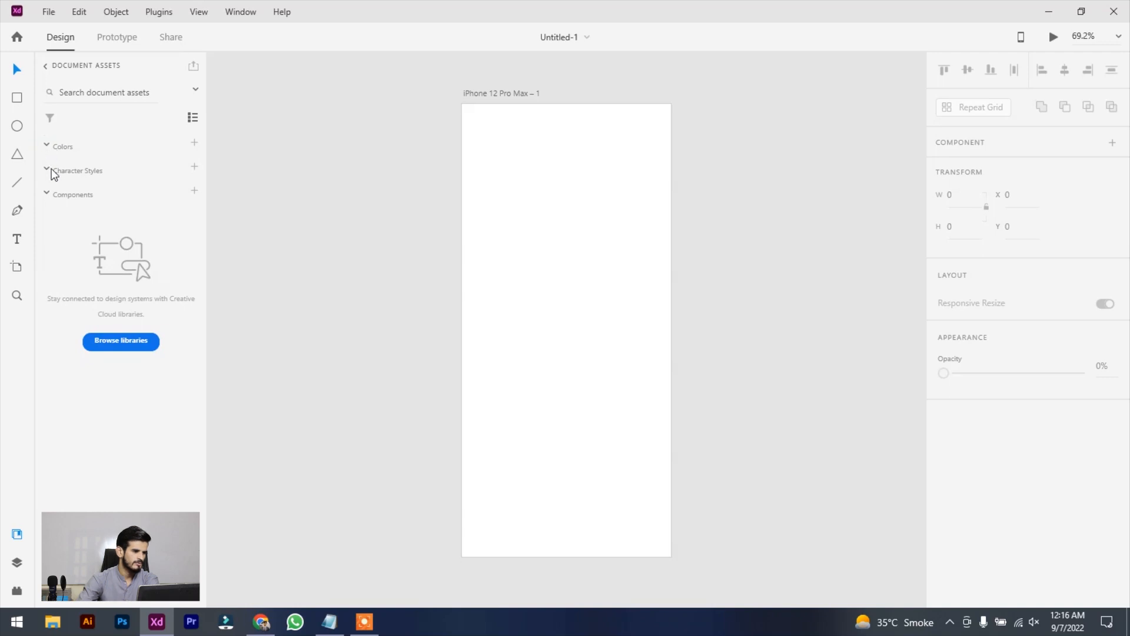
pyautogui.click(49, 170)
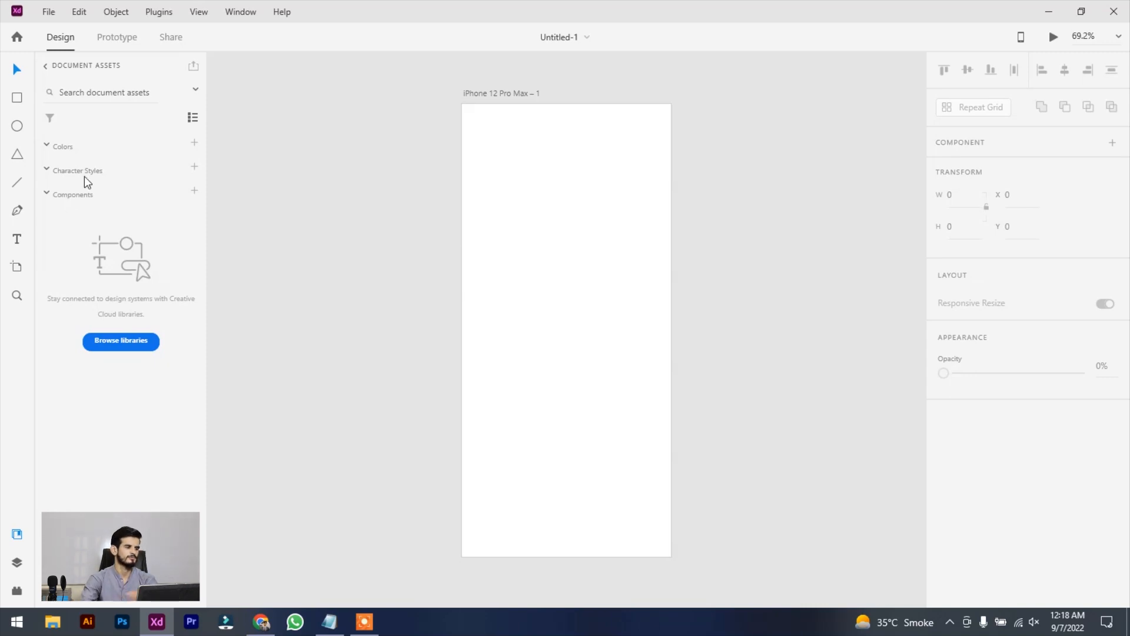
# - Draw a square about 117 by 117 in the upper middle of the artboard
pyautogui.click(17, 99)
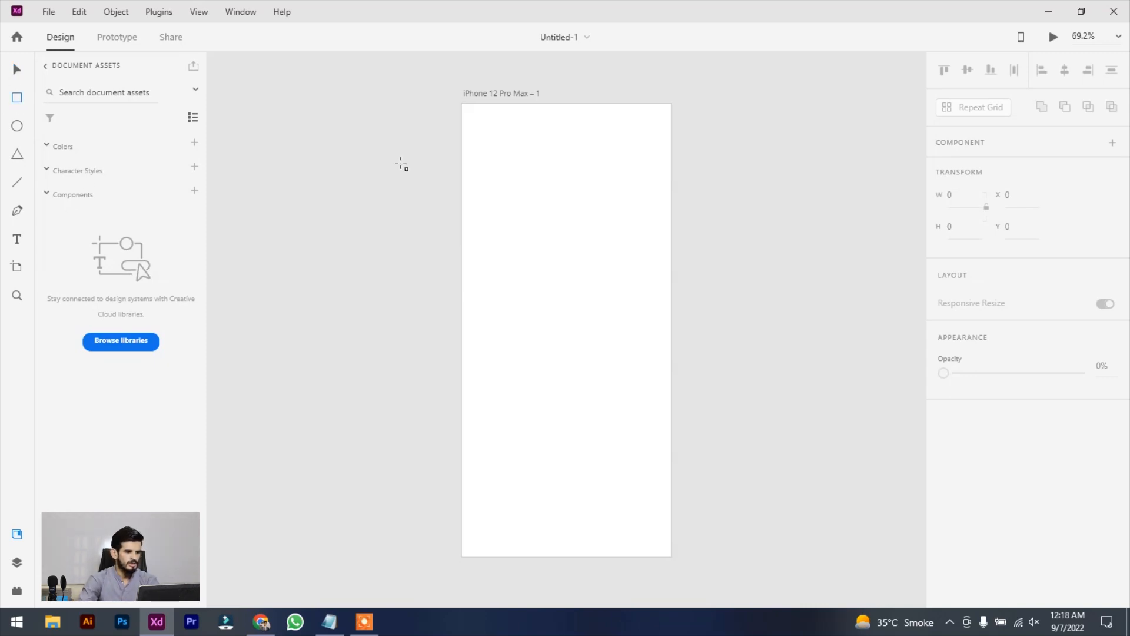
pyautogui.moveTo(567, 228)
pyautogui.mouseDown()
pyautogui.moveTo(624, 285)
pyautogui.moveTo(565, 260)
pyautogui.mouseUp()
pyautogui.scroll(-5, 935, 303)
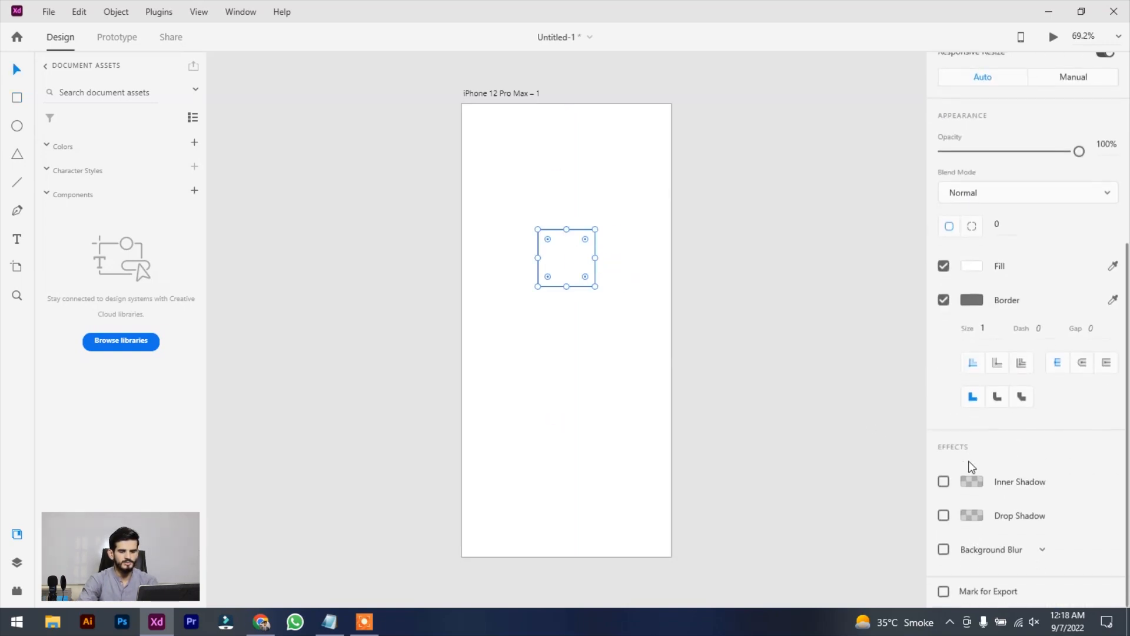
# - Fill the square with orange #FF9C38 and remove its border
pyautogui.click(972, 266)
pyautogui.moveTo(848, 257); pyautogui.dragTo(833, 196)
pyautogui.click(901, 238)
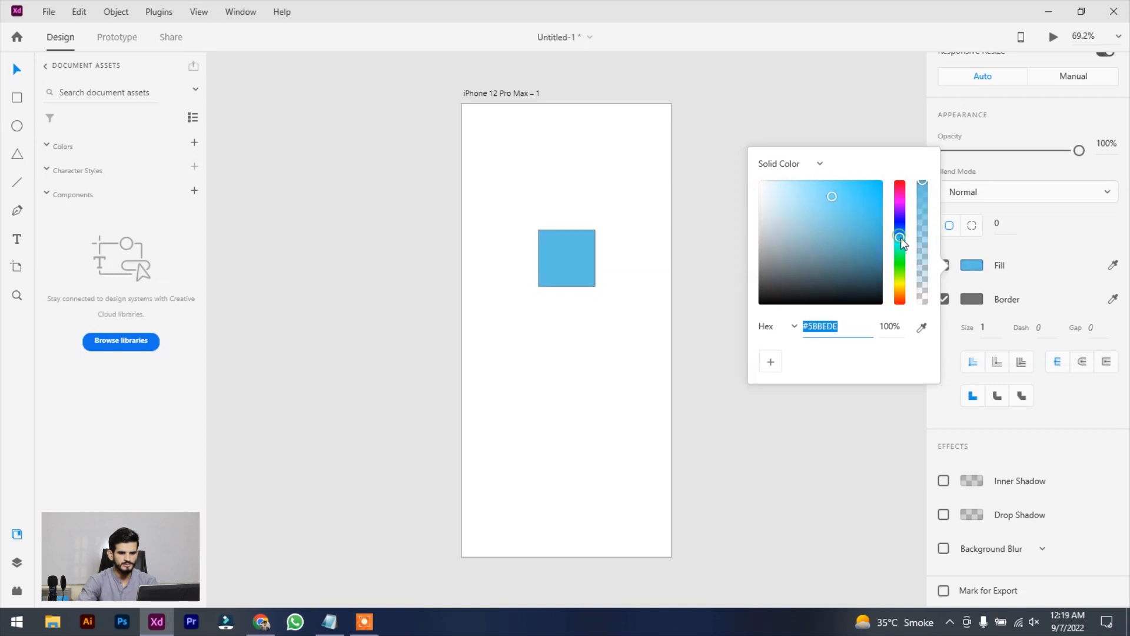
pyautogui.moveTo(907, 236); pyautogui.dragTo(907, 257)
pyautogui.moveTo(908, 271); pyautogui.dragTo(902, 299)
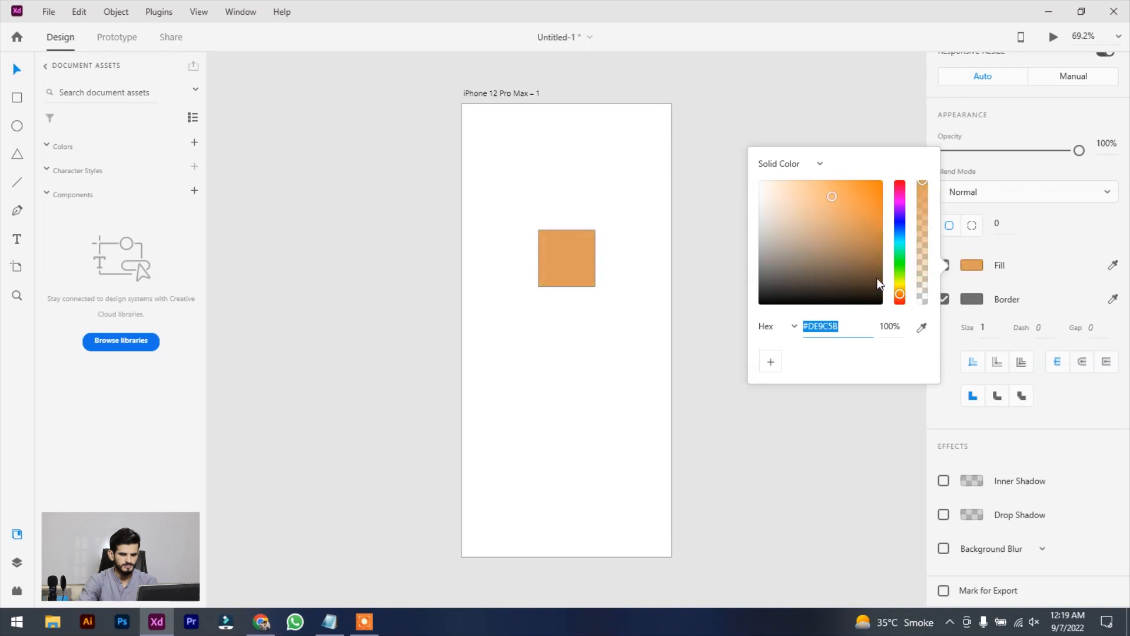
pyautogui.moveTo(835, 200); pyautogui.dragTo(856, 174)
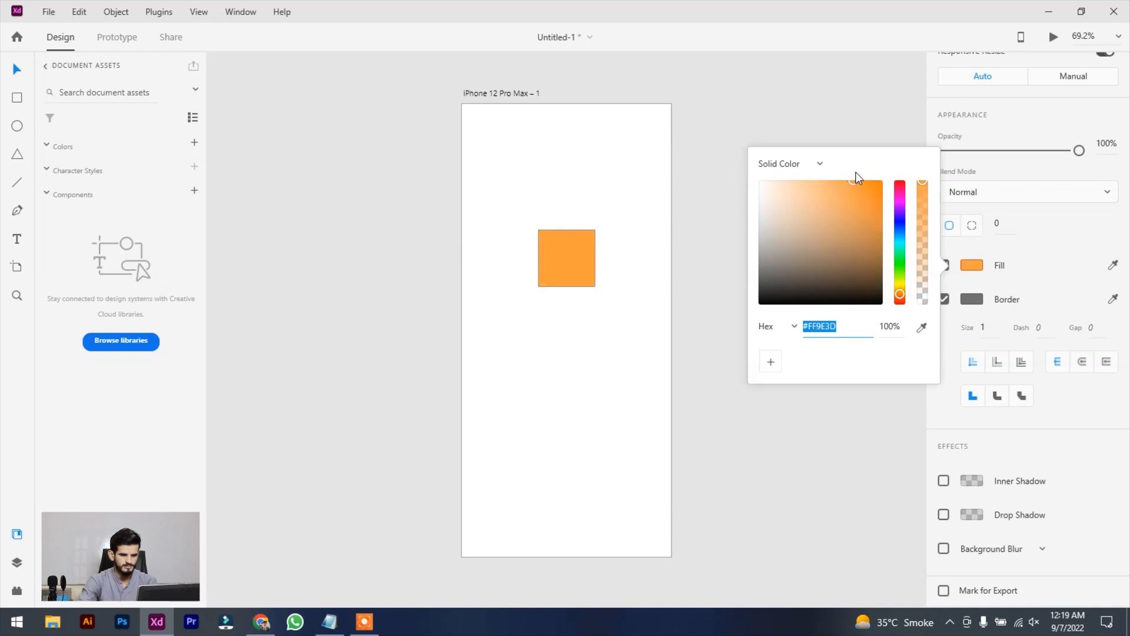
pyautogui.moveTo(577, 268); pyautogui.dragTo(584, 308)
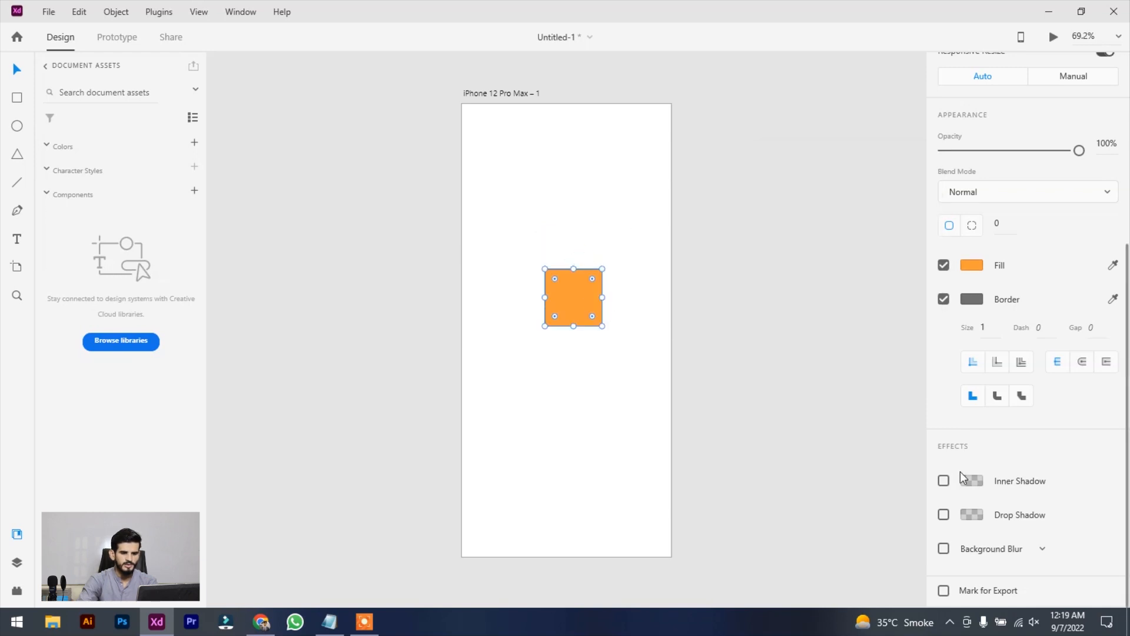
pyautogui.click(943, 299)
# - Move the orange square higher on the artboard, duplicate it alongside, and fill the copy with blue #3888FF
pyautogui.moveTo(556, 291); pyautogui.dragTo(586, 209)
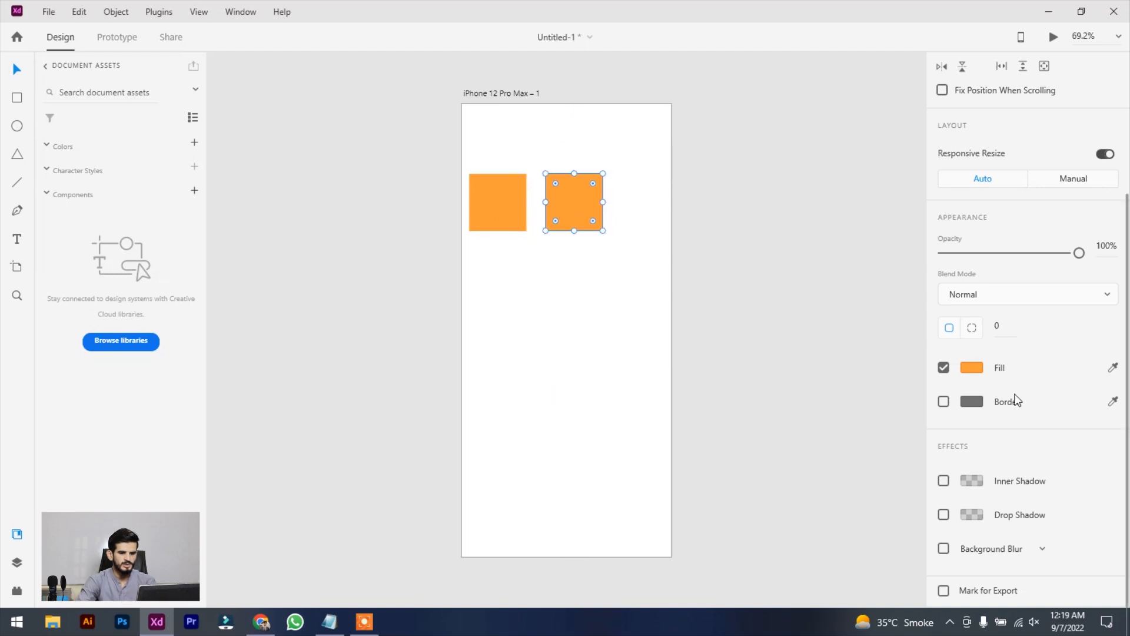
pyautogui.click(972, 370)
pyautogui.moveTo(900, 333)
pyautogui.mouseDown()
pyautogui.moveTo(900, 321)
pyautogui.moveTo(901, 333)
pyautogui.mouseUp()
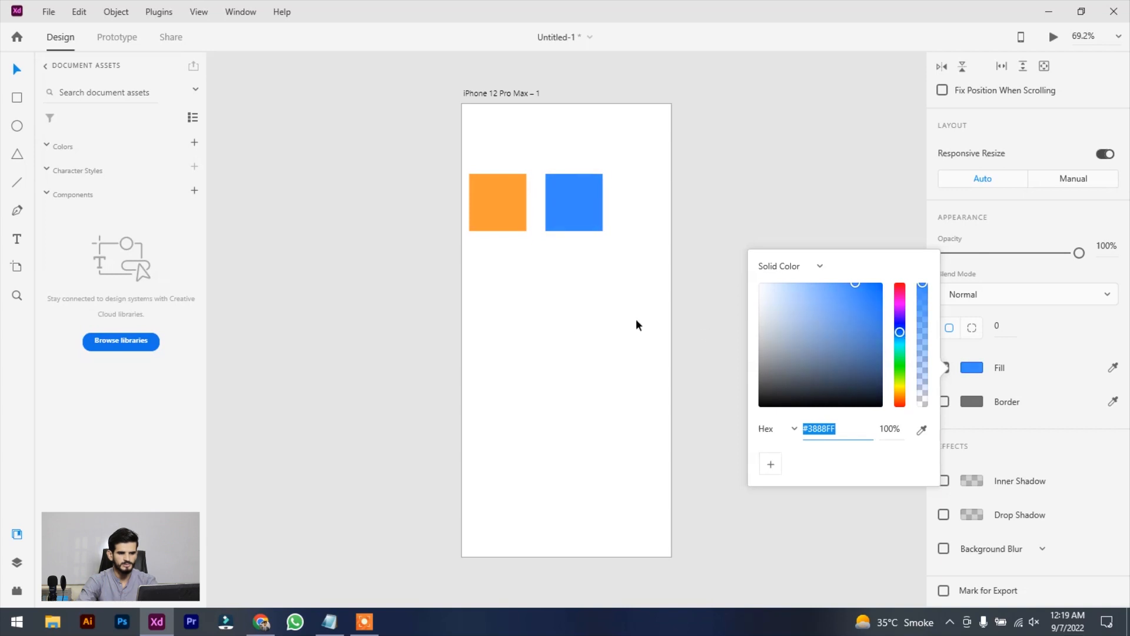
pyautogui.click(572, 319)
# - Duplicate the blue square beside itself and spread the row of three squares across the artboard's full width
pyautogui.moveTo(566, 219)
pyautogui.mouseDown()
pyautogui.moveTo(623, 222)
pyautogui.moveTo(711, 192)
pyautogui.moveTo(565, 227)
pyautogui.moveTo(572, 209)
pyautogui.mouseUp()
pyautogui.click(626, 247)
pyautogui.click(634, 215)
# - Fill the third square with pink #E54DA8
pyautogui.click(973, 557)
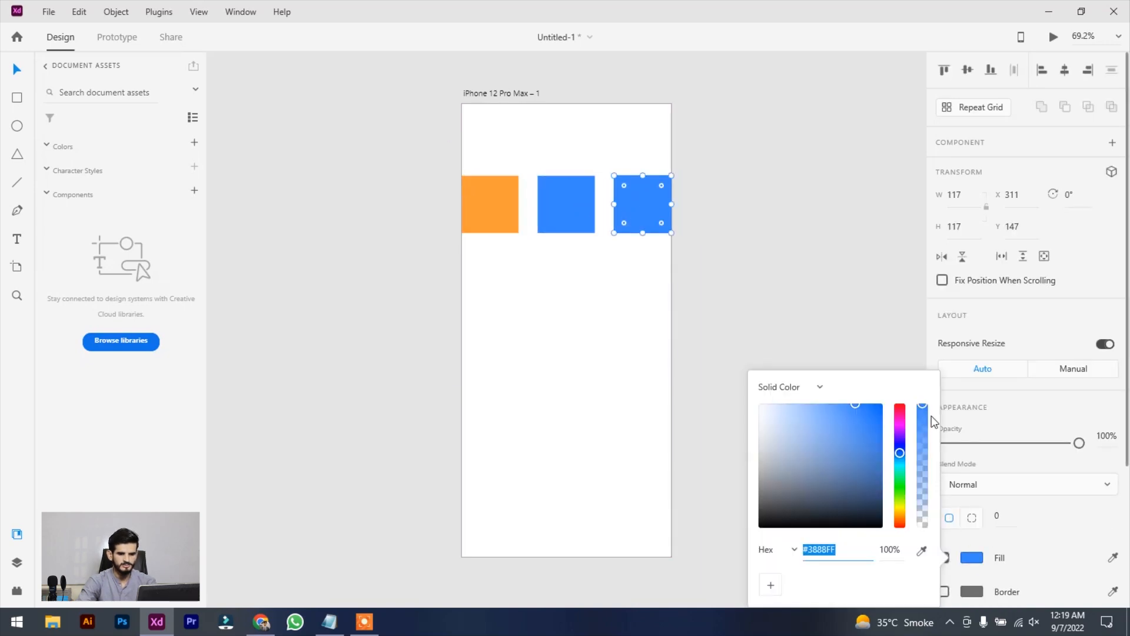
pyautogui.click(900, 430)
pyautogui.click(860, 423)
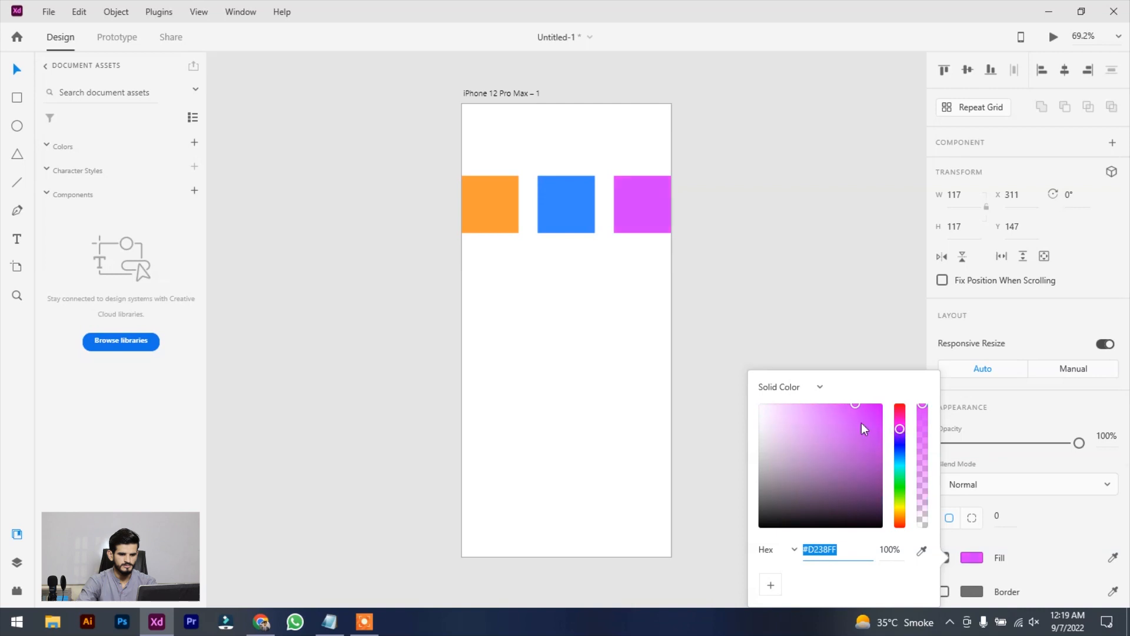
pyautogui.click(900, 416)
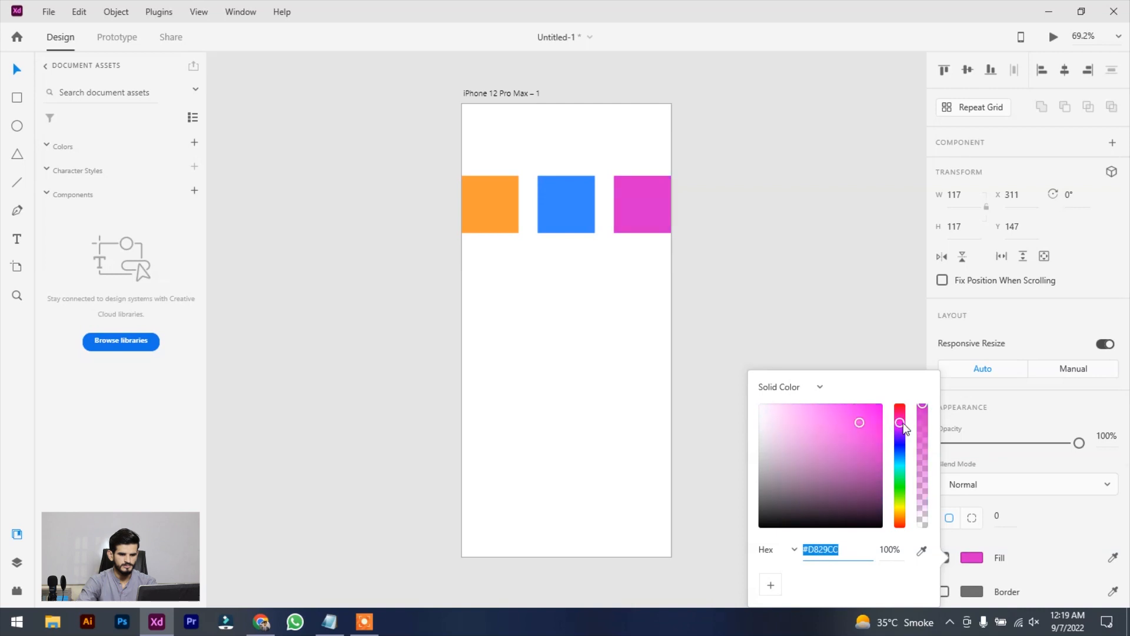
pyautogui.moveTo(907, 417); pyautogui.dragTo(900, 417)
pyautogui.click(852, 415)
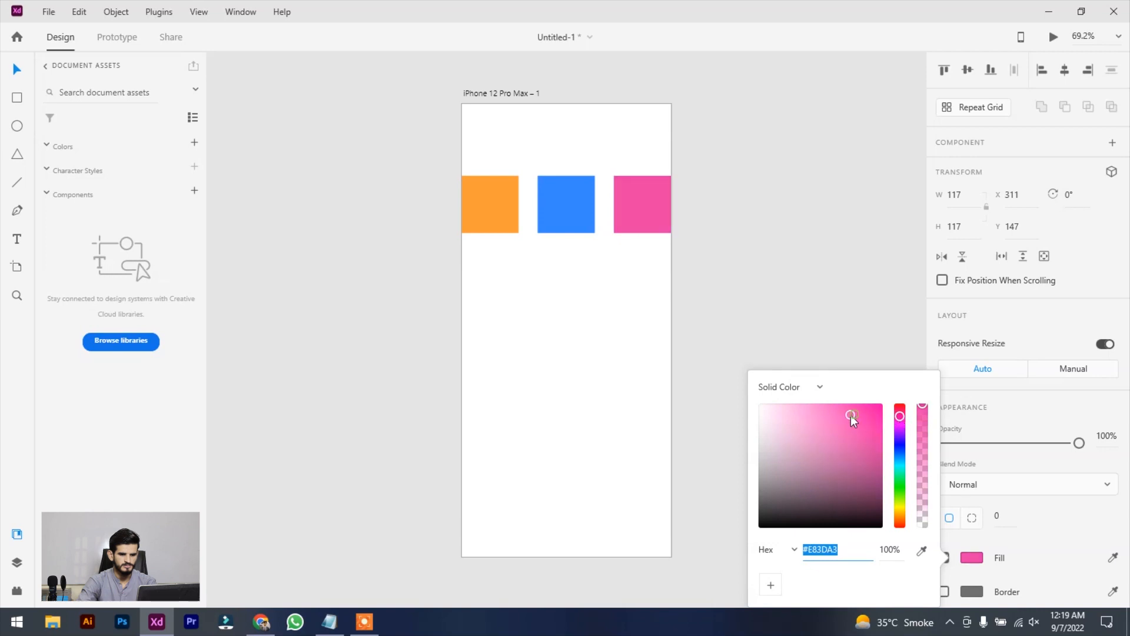
pyautogui.click(842, 416)
pyautogui.click(726, 381)
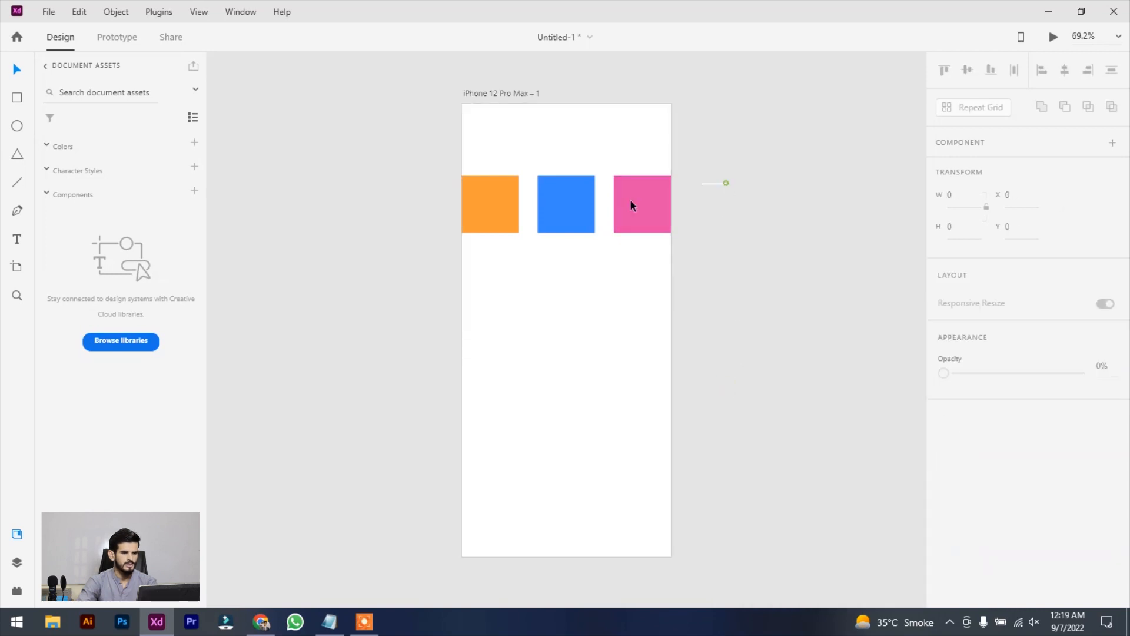
# - Rotate the three squares together by 90° into a vertical column and move it to the middle of the artboard
pyautogui.moveTo(721, 182); pyautogui.dragTo(523, 210)
pyautogui.moveTo(674, 170); pyautogui.dragTo(603, 312)
pyautogui.moveTo(576, 205); pyautogui.dragTo(577, 330)
pyautogui.click(634, 286)
# - Add the three squares' orange, blue and pink fills to the document's color assets and delete the squares
pyautogui.click(559, 267)
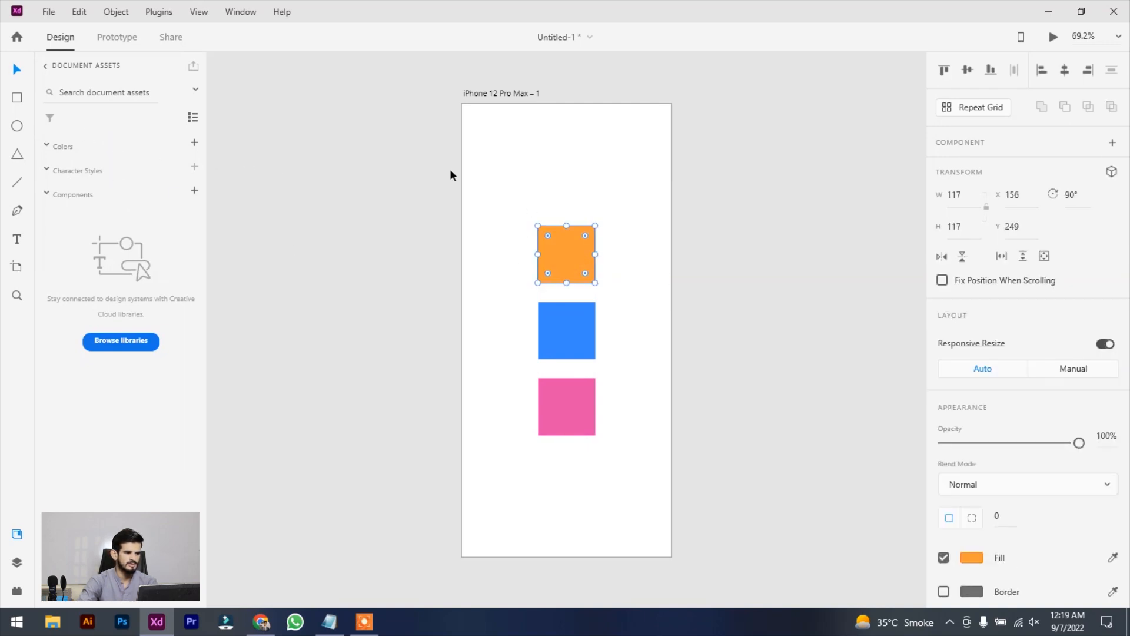
pyautogui.moveTo(599, 215); pyautogui.dragTo(553, 453)
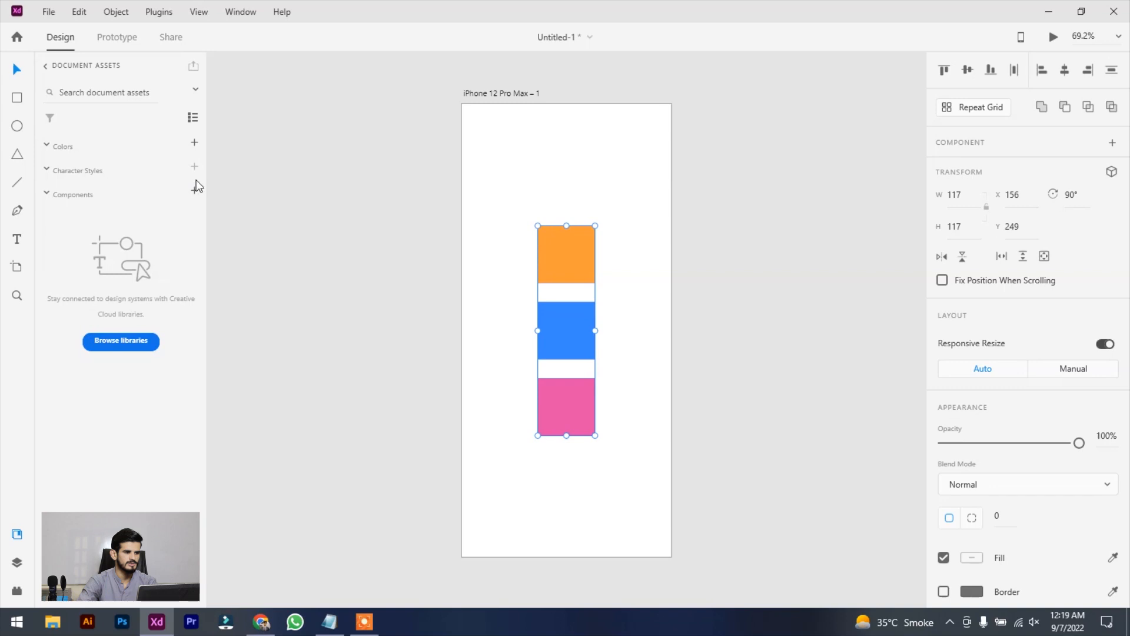
pyautogui.click(196, 143)
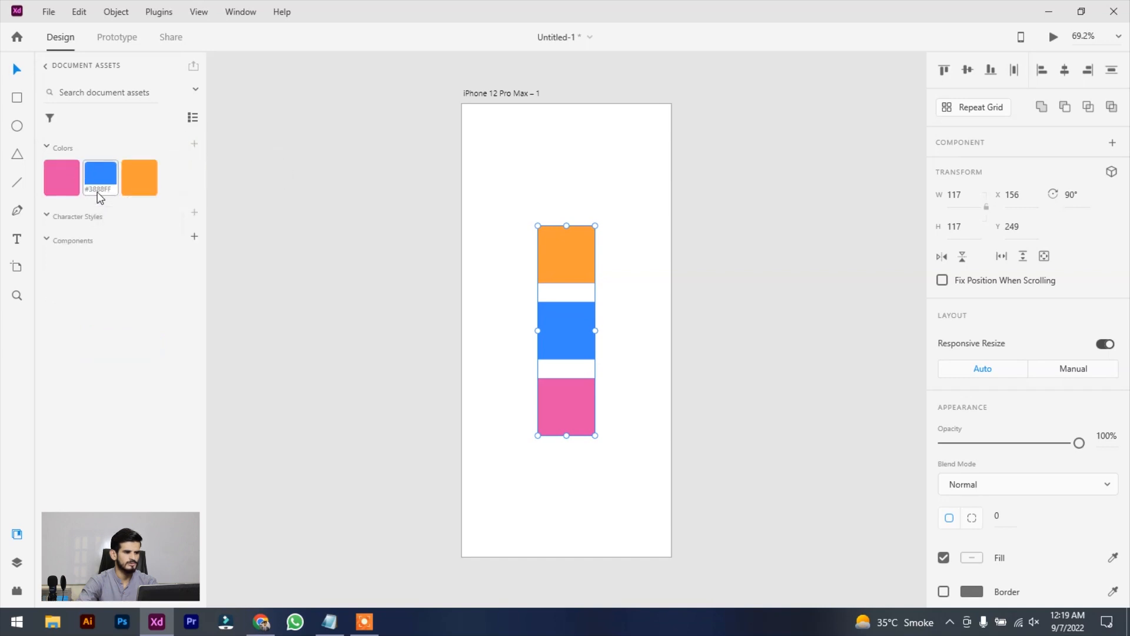
pyautogui.moveTo(100, 197)
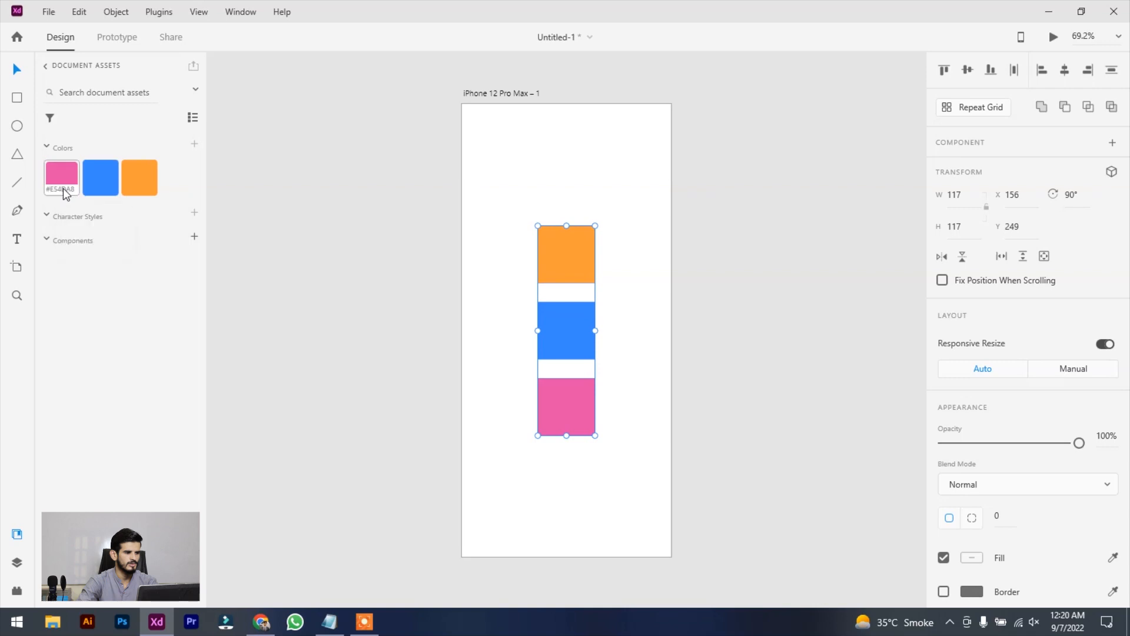
pyautogui.moveTo(585, 244); pyautogui.dragTo(316, 266)
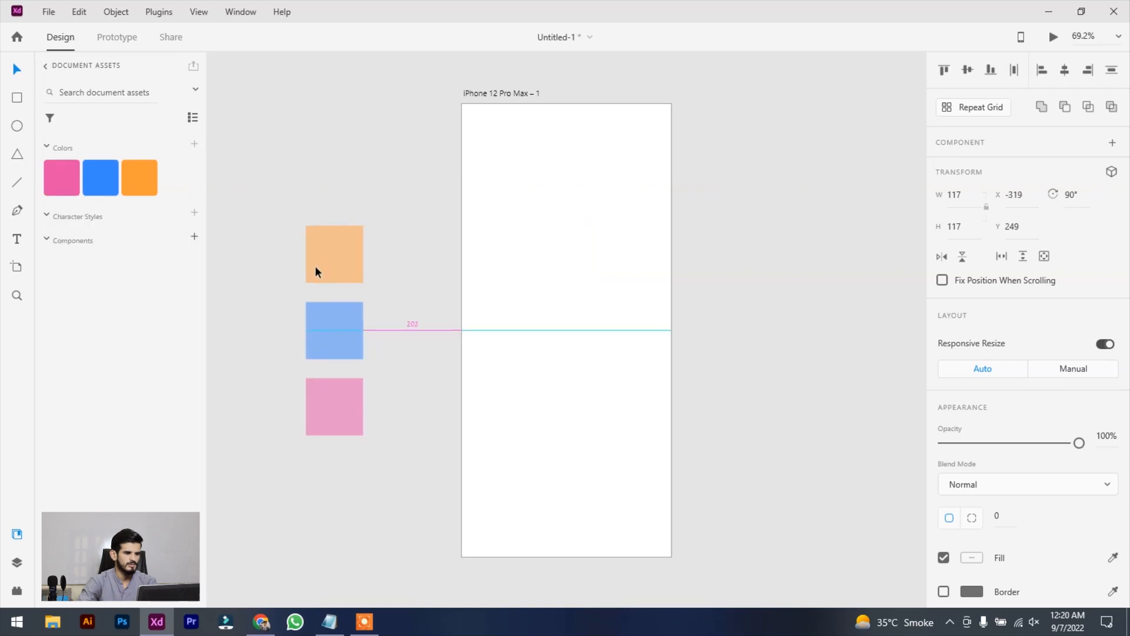
pyautogui.press('Delete')
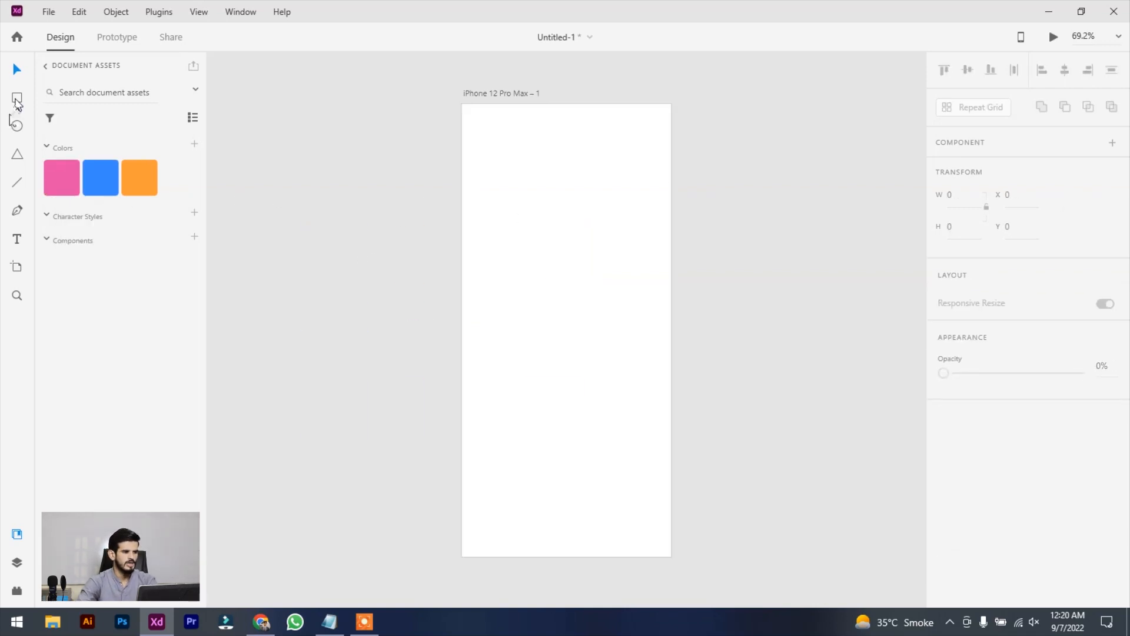
# - Draw a rectangle about 359 by 265 and try the saved blue and orange colors on it, ending with pink
pyautogui.moveTo(491, 179); pyautogui.dragTo(666, 309)
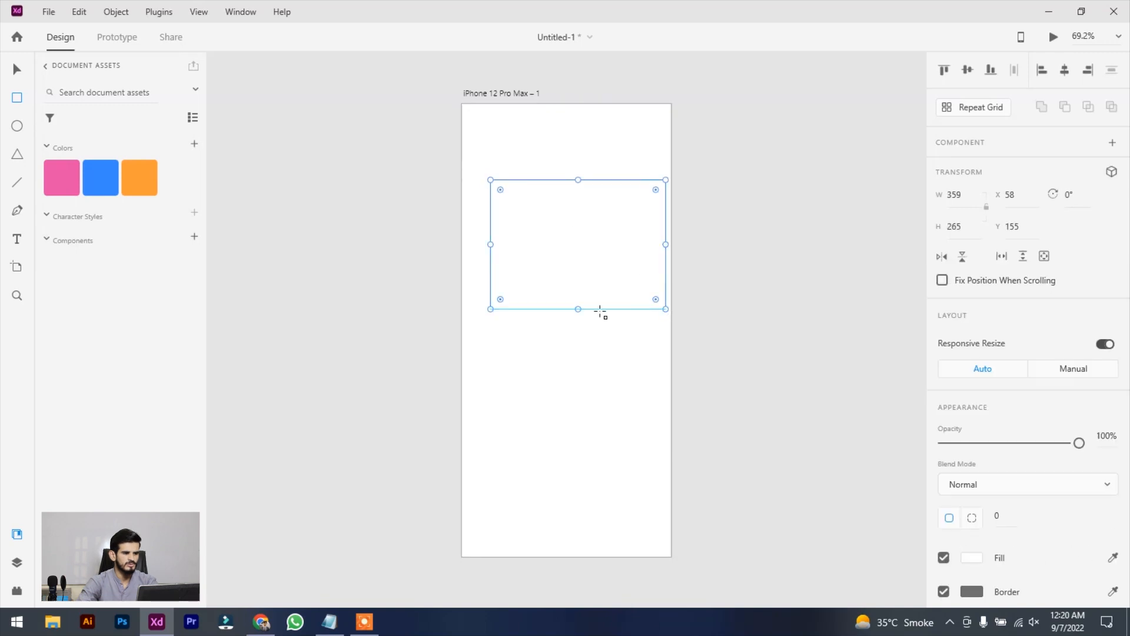
pyautogui.click(61, 181)
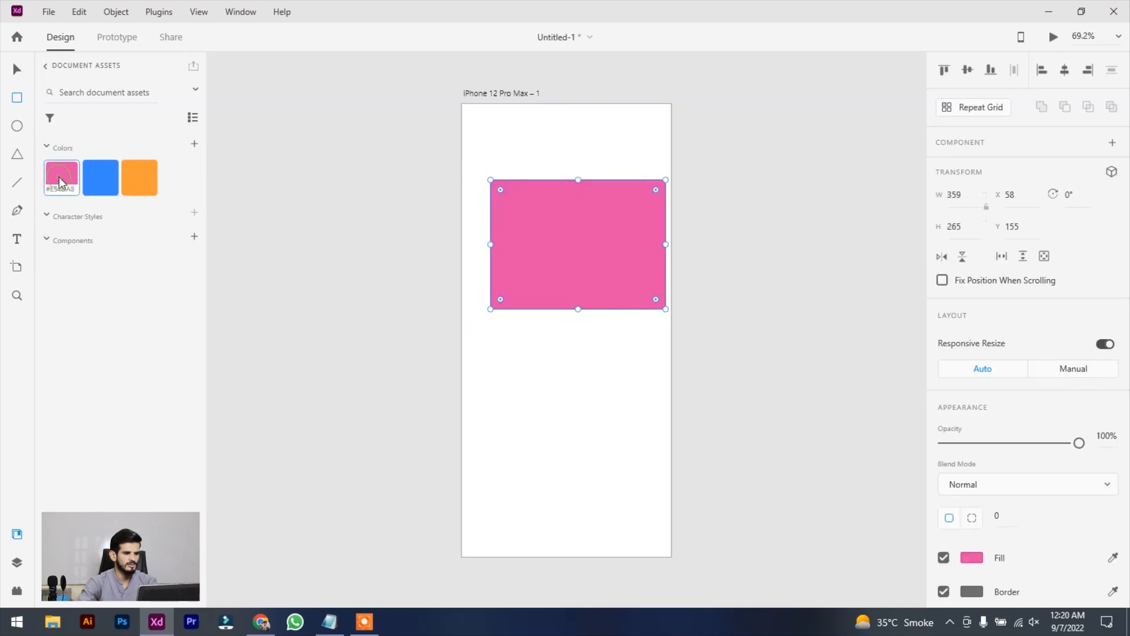
pyautogui.click(96, 180)
pyautogui.click(143, 183)
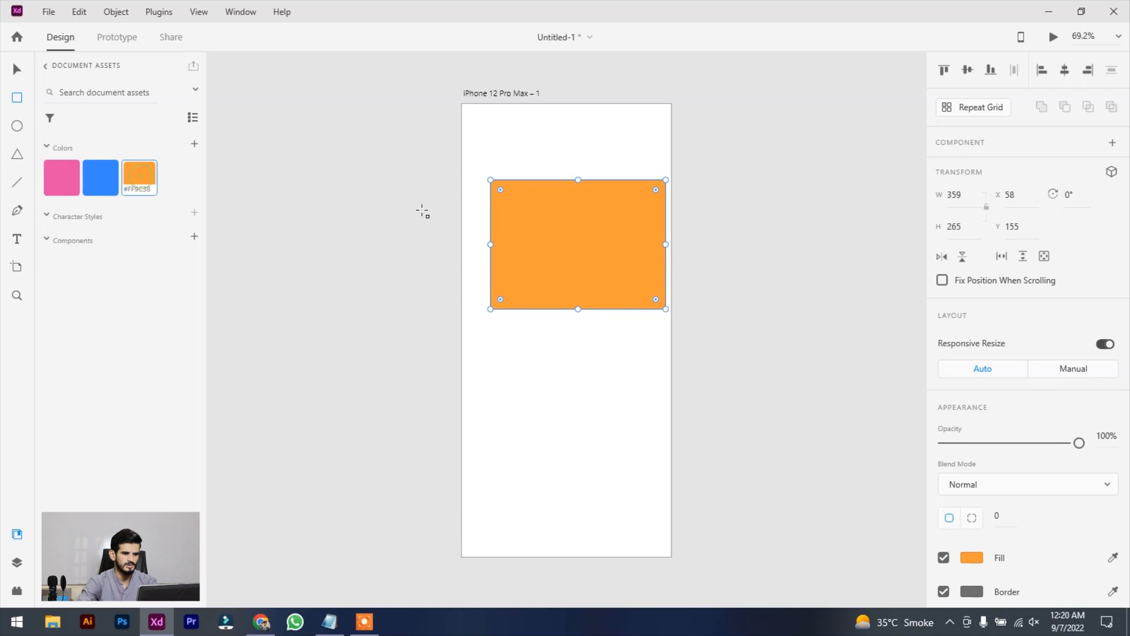
pyautogui.click(100, 182)
pyautogui.click(62, 176)
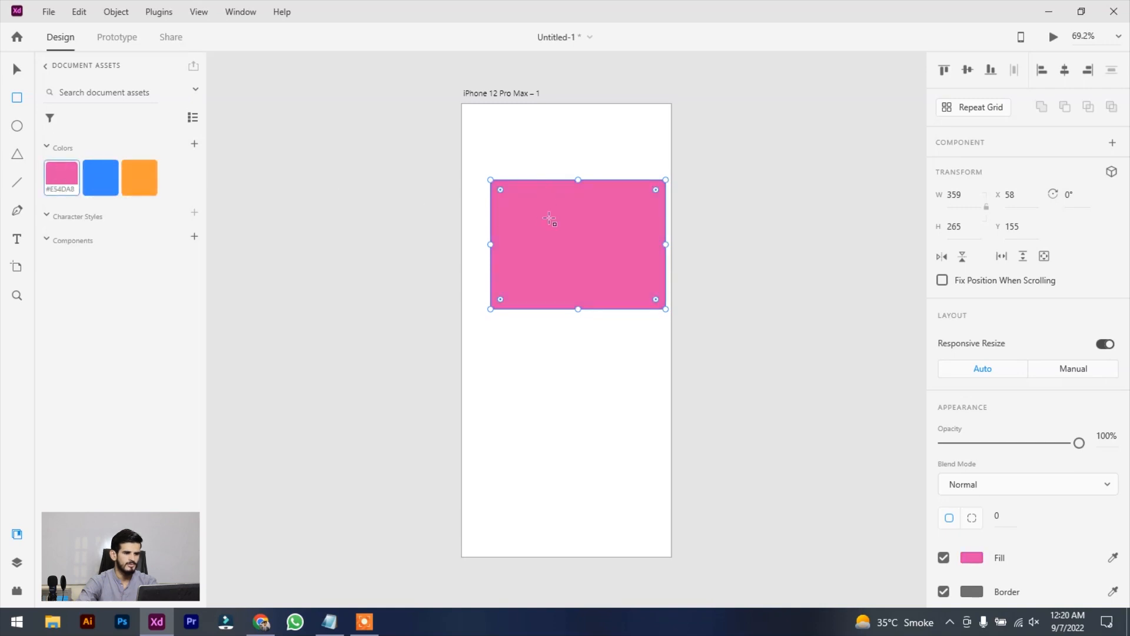
# - Draw a small rectangle about 39 by 7 inside the pink one, and delete both rectangles
pyautogui.moveTo(525, 215); pyautogui.dragTo(545, 219)
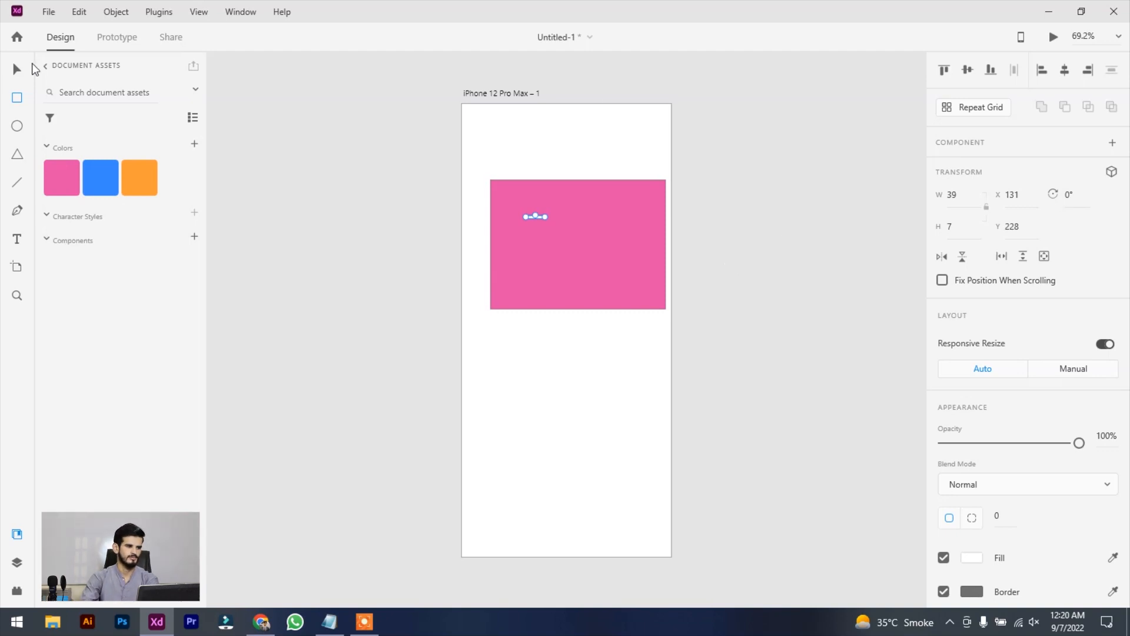
pyautogui.click(20, 68)
pyautogui.moveTo(433, 182); pyautogui.dragTo(807, 310)
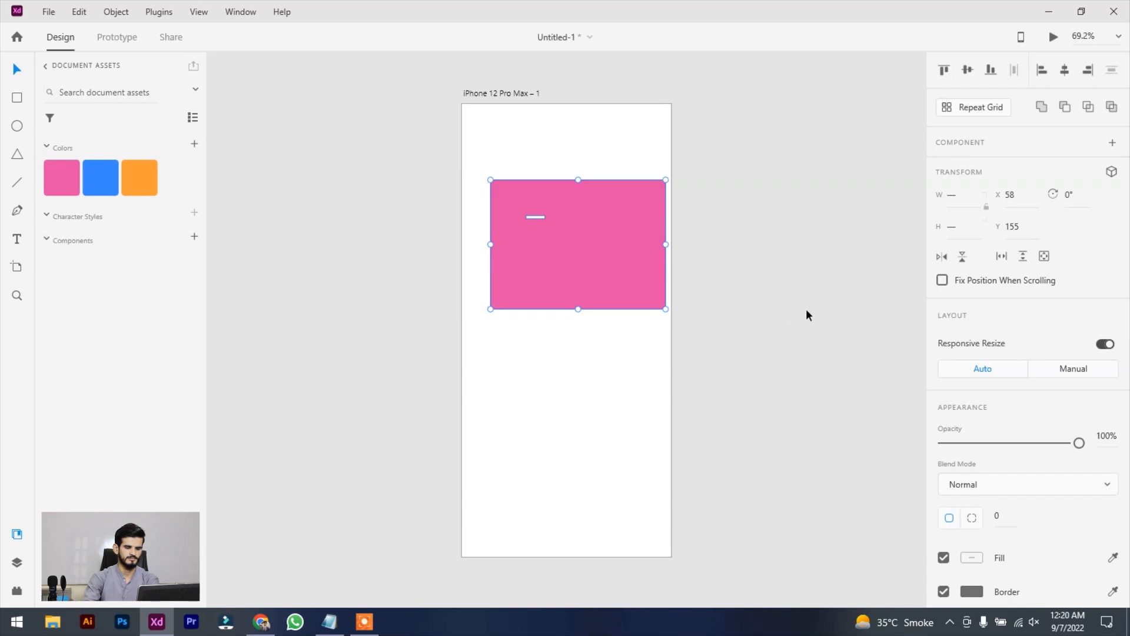
pyautogui.press('Delete')
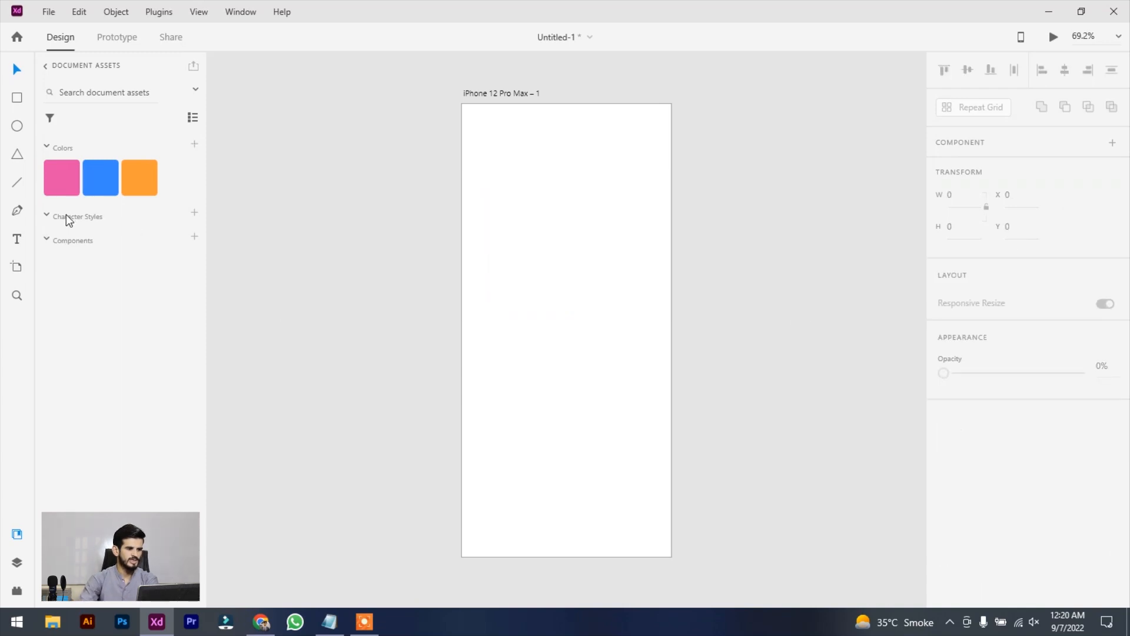
# - Add the text "Growmore" to the artboard, enlarge it to size 69 and centre it horizontally
pyautogui.click(16, 241)
pyautogui.click(510, 229)
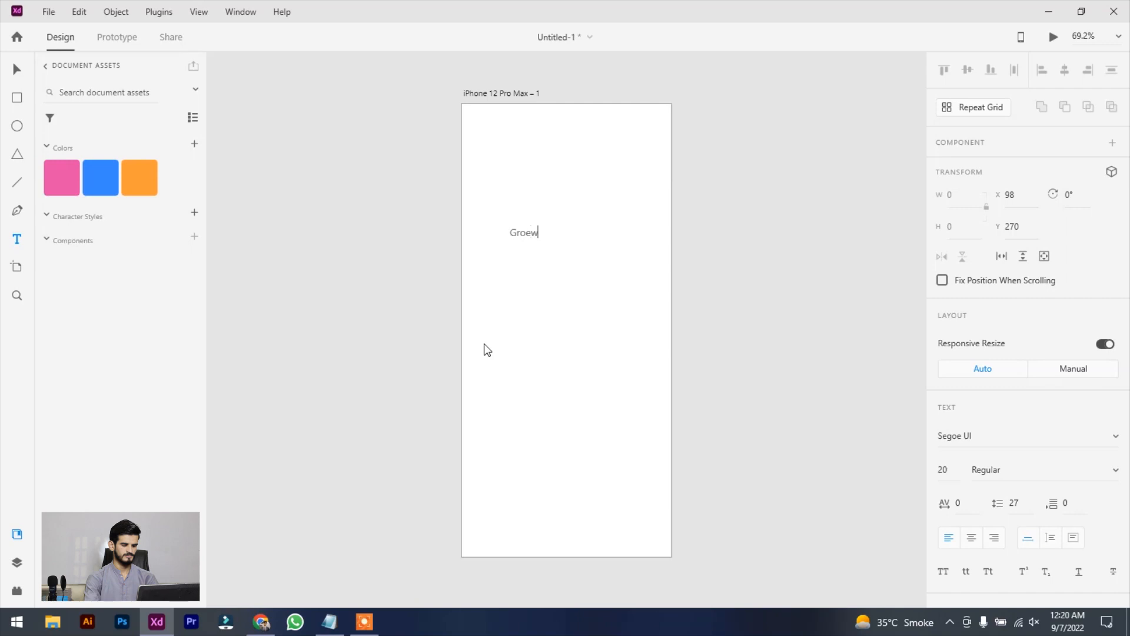
pyautogui.write('Growmor')
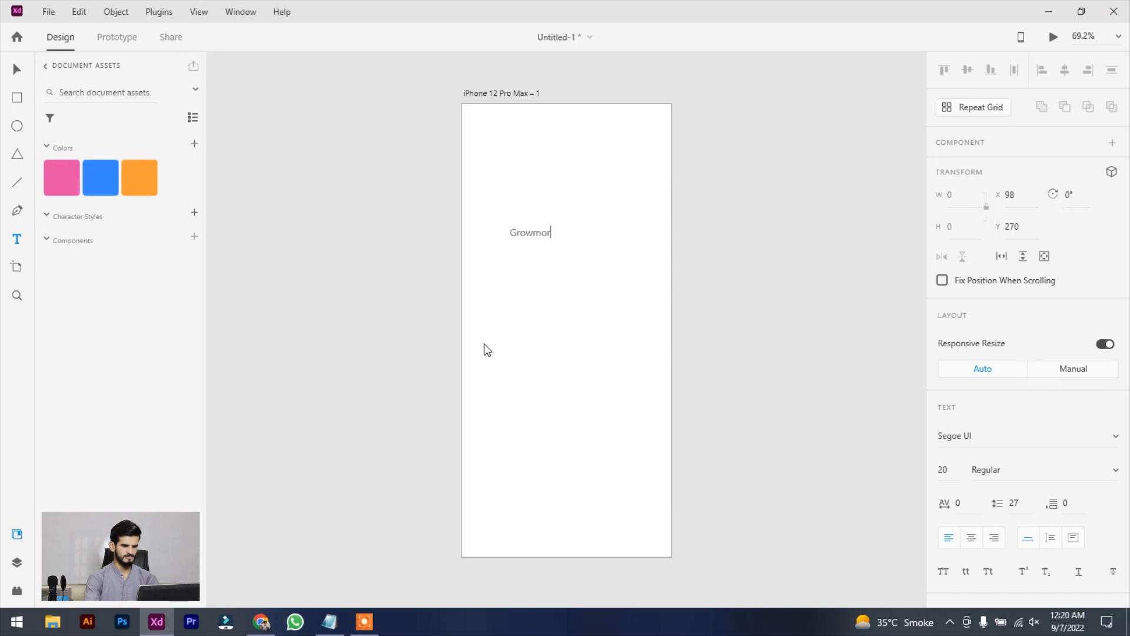
pyautogui.press('Escape')
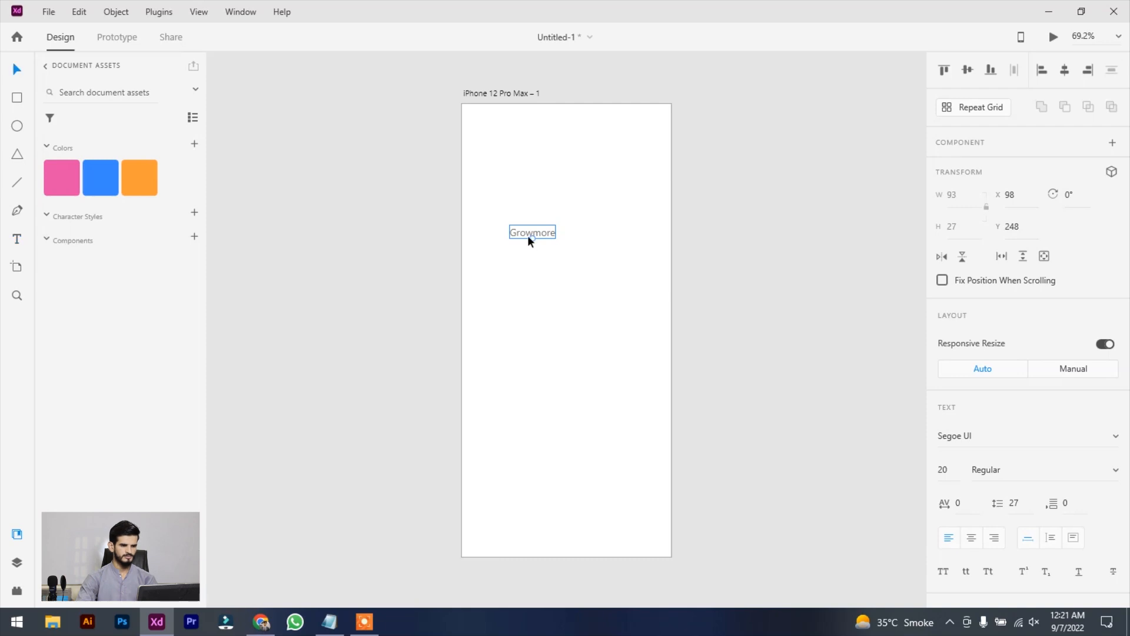
pyautogui.moveTo(533, 238); pyautogui.dragTo(573, 260)
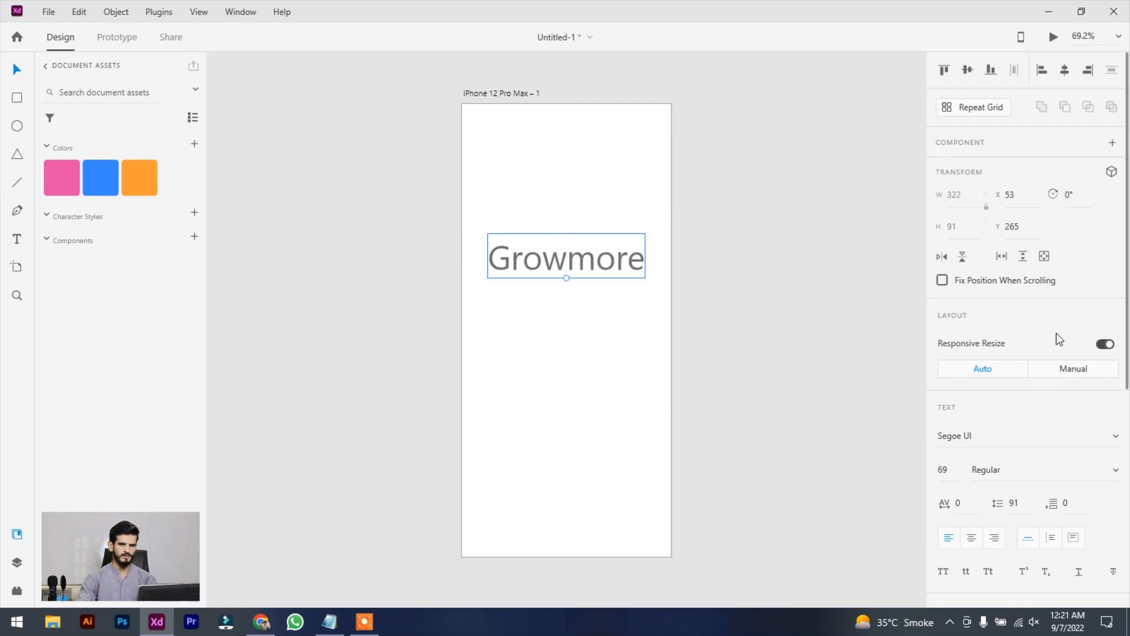
# - Change the "Growmore" text's font to Poppins with Medium weight
pyautogui.scroll(-3, 1054, 347)
pyautogui.click(979, 269)
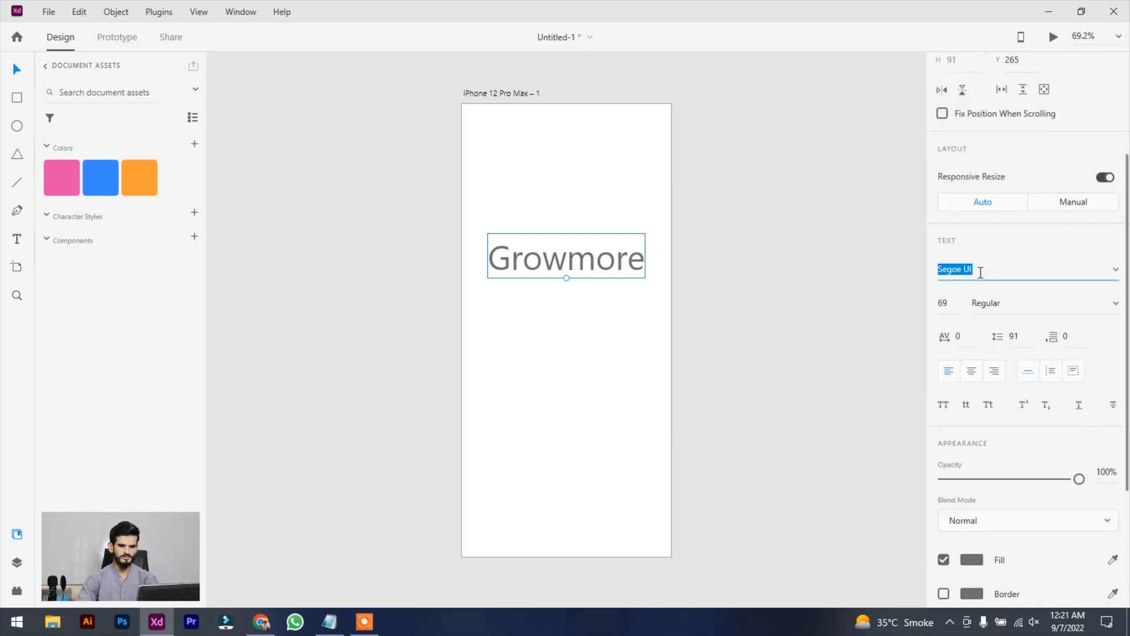
pyautogui.write('Poppins')
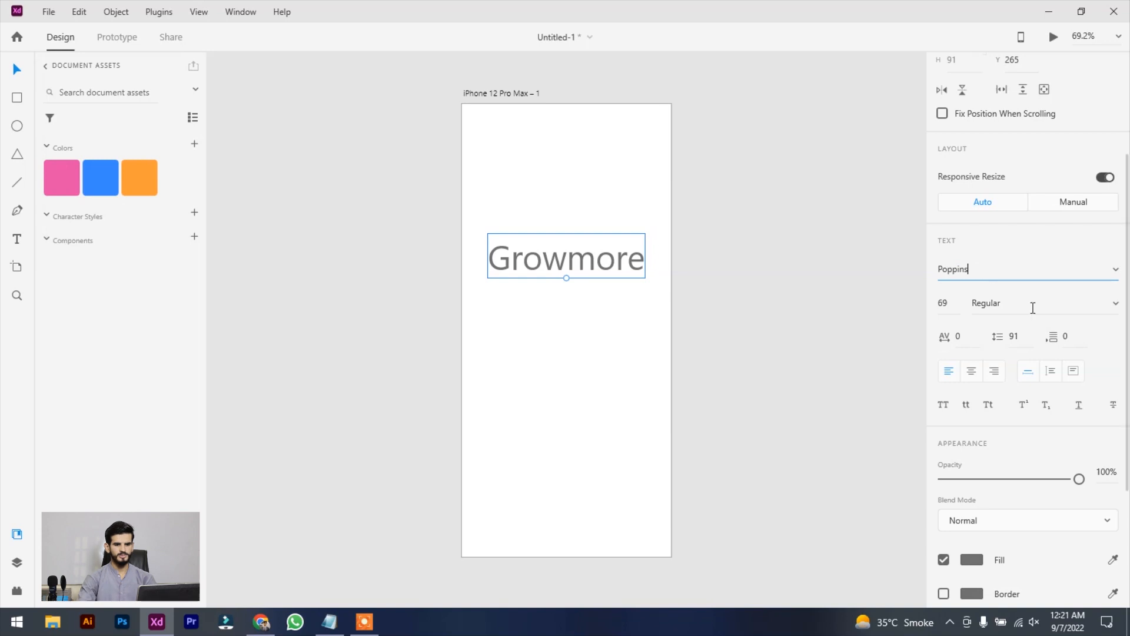
pyautogui.click(1092, 299)
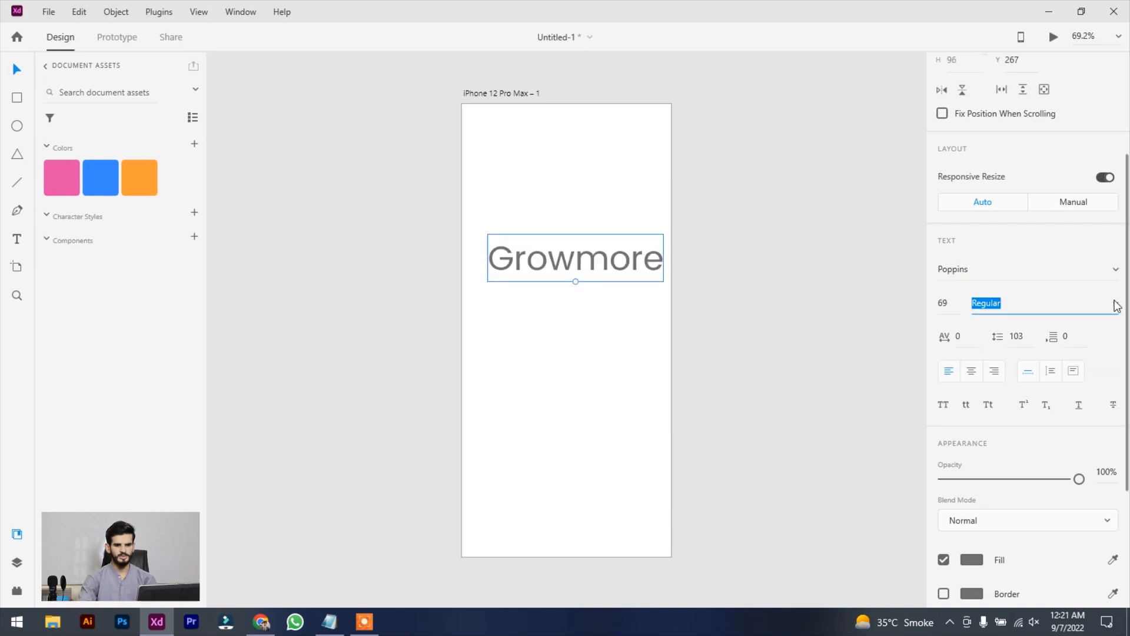
pyautogui.click(1118, 307)
pyautogui.click(1035, 315)
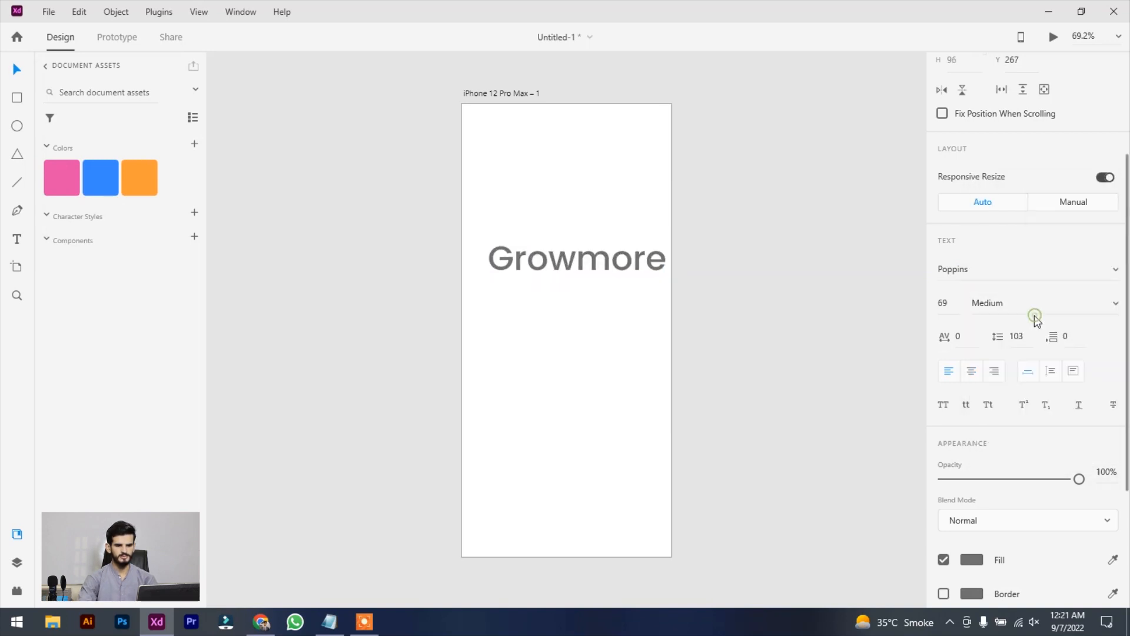
# - Set the "Growmore" text's font size to 50 and its character spacing to 5
pyautogui.click(944, 302)
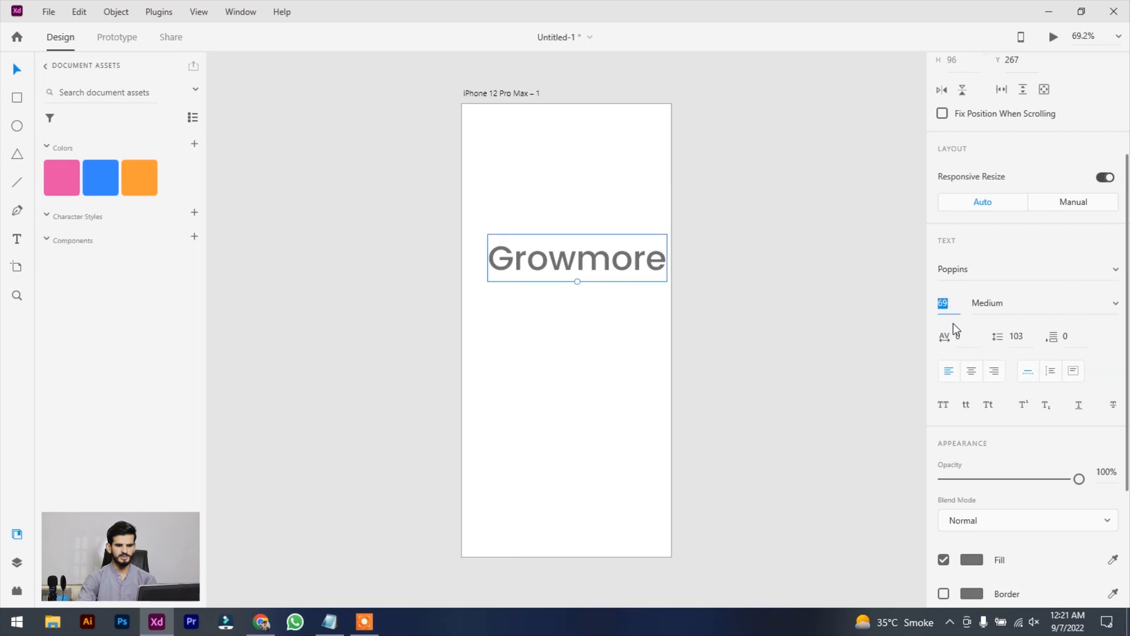
pyautogui.write('48')
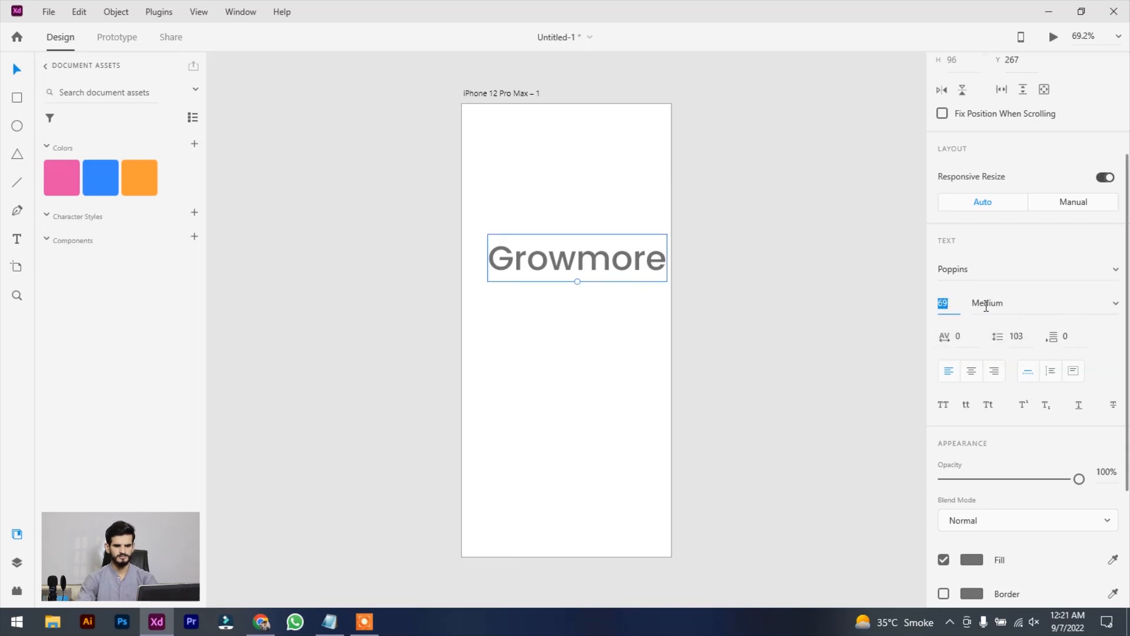
pyautogui.press('Return')
pyautogui.press('Up')
pyautogui.press('Up')
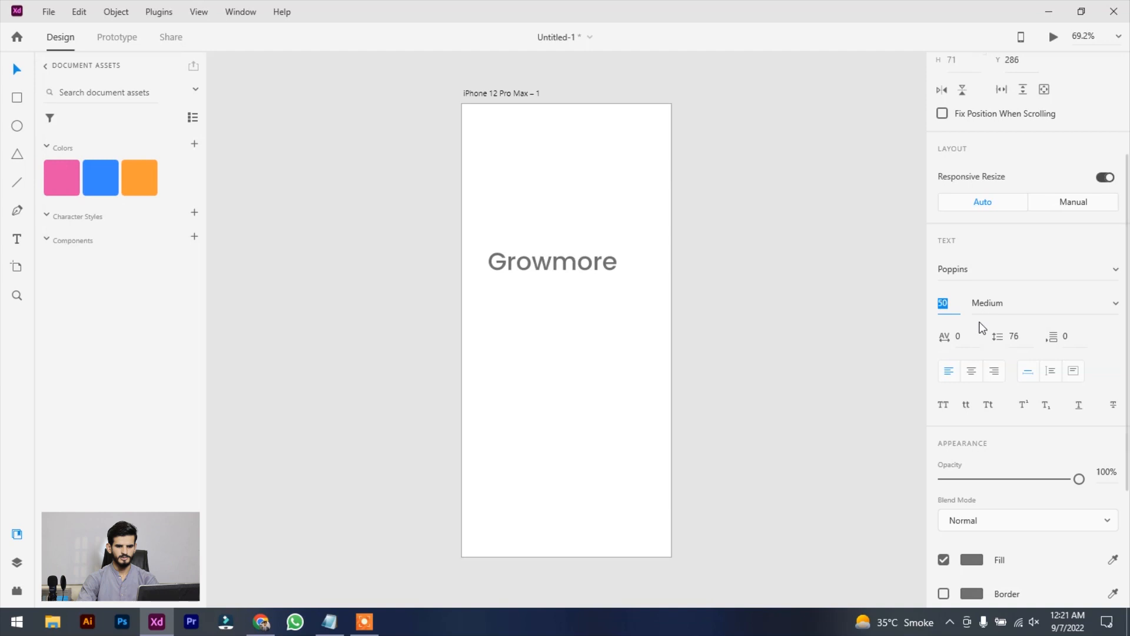
pyautogui.click(963, 341)
pyautogui.press('Up')
pyautogui.press('Up')
pyautogui.press('Up')
pyautogui.press('Up')
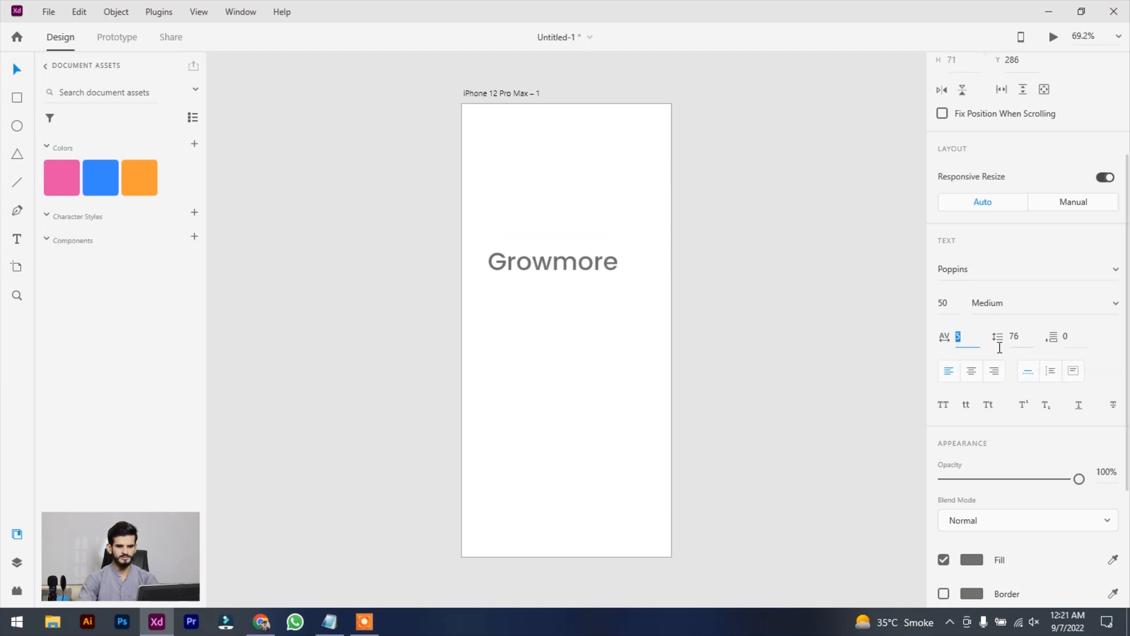
# - Centre-align the "Growmore" text and give it a dark purple fill, about #4F1E8F
pyautogui.click(877, 377)
pyautogui.click(570, 275)
pyautogui.scroll(-5, 1039, 353)
pyautogui.click(972, 204)
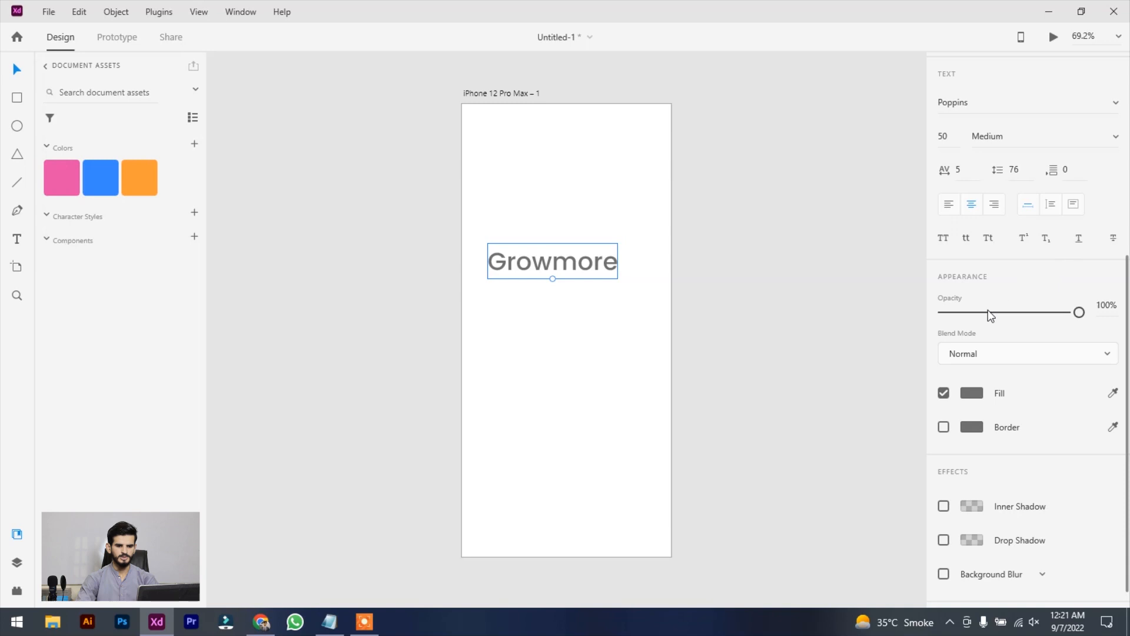
pyautogui.scroll(-1, 988, 310)
pyautogui.click(972, 368)
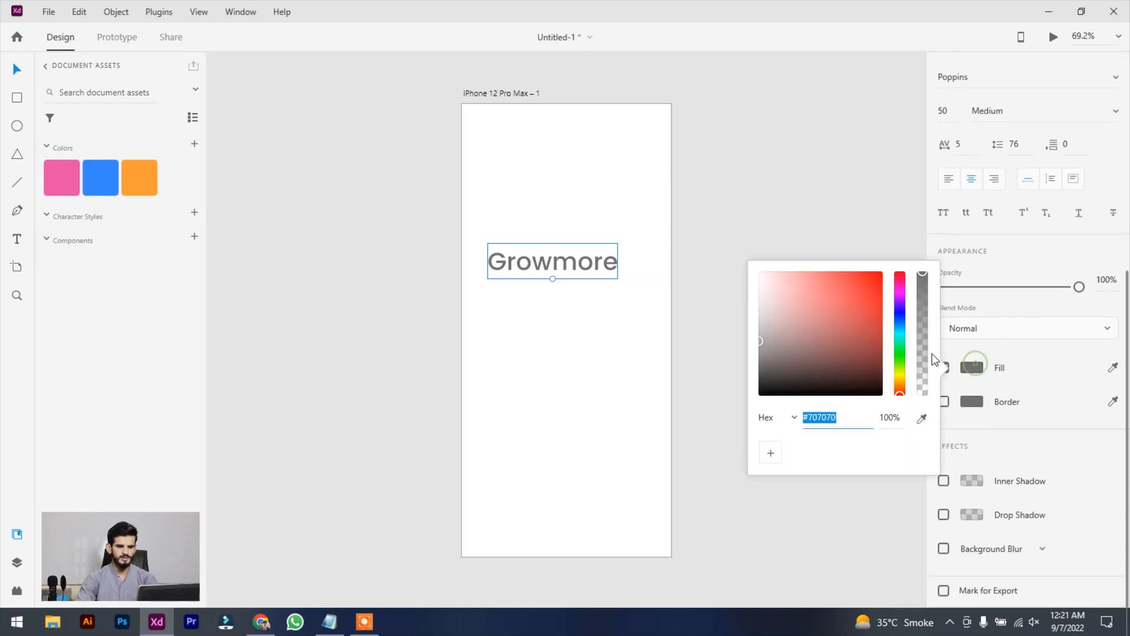
pyautogui.click(899, 318)
pyautogui.click(869, 295)
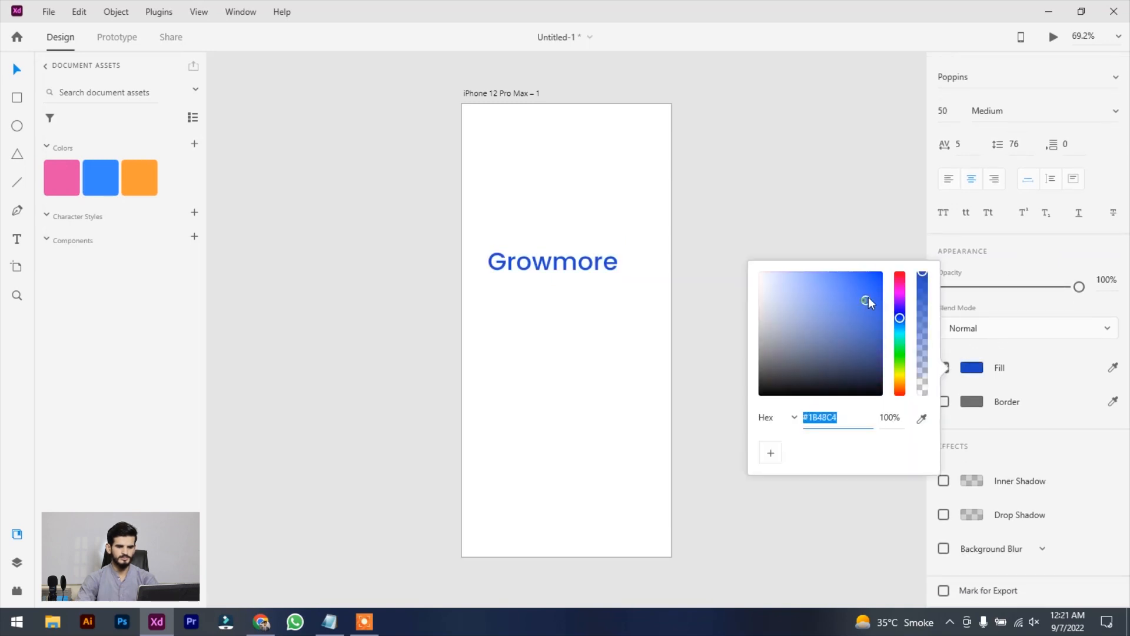
pyautogui.click(905, 304)
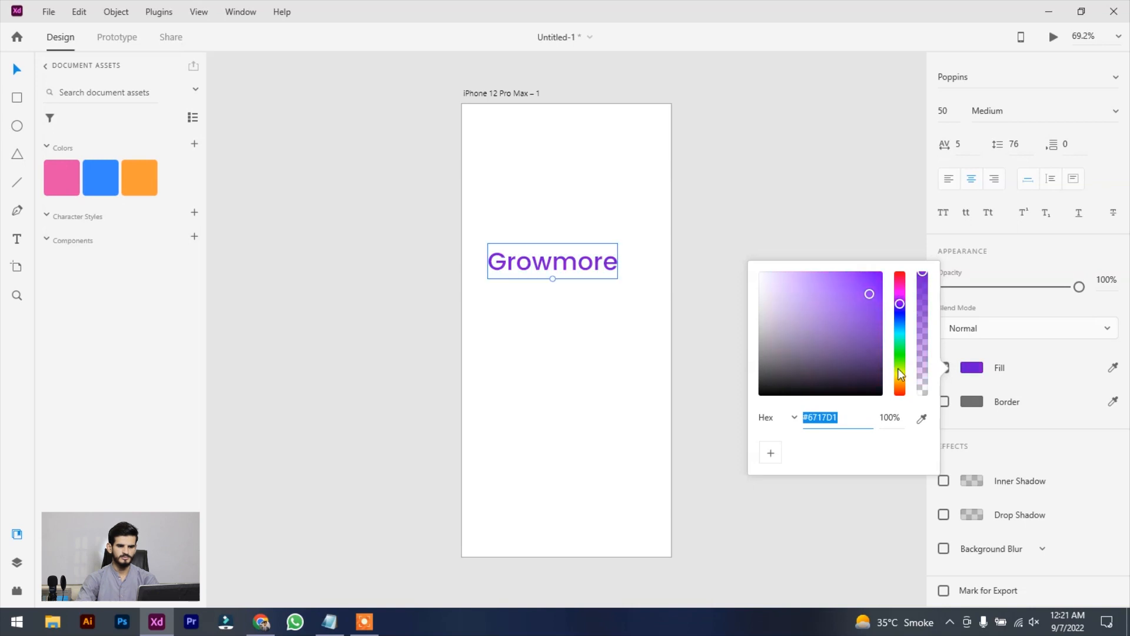
pyautogui.moveTo(871, 295); pyautogui.dragTo(857, 327)
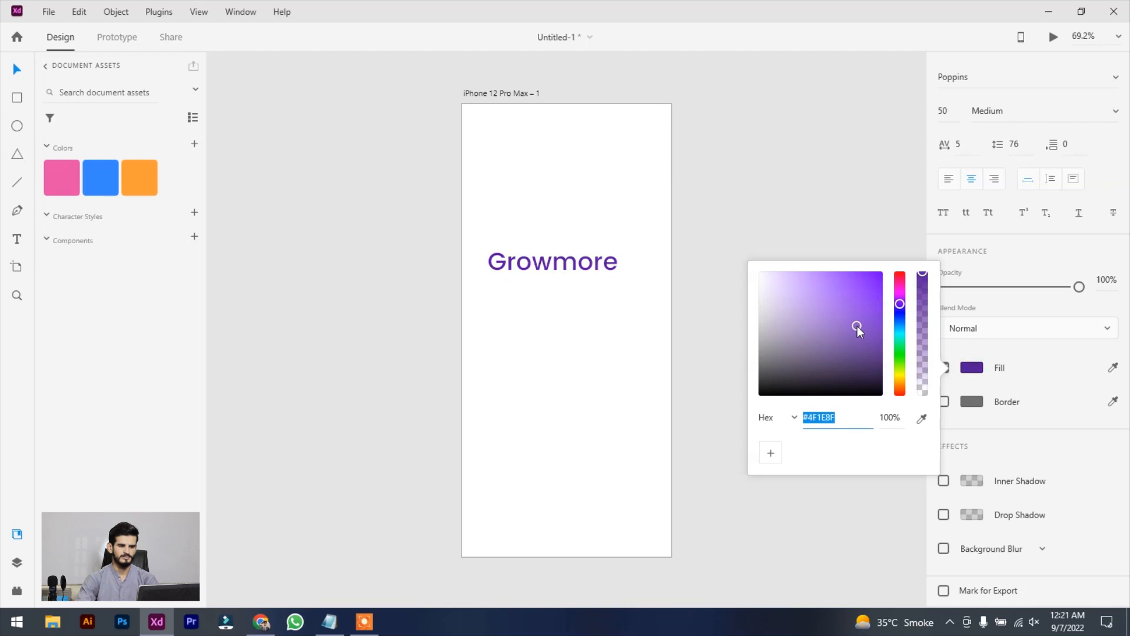
# - Move "Growmore" to the top centre of the artboard and save its formatting as a character style in the document assets
pyautogui.click(484, 282)
pyautogui.moveTo(517, 270); pyautogui.dragTo(571, 133)
pyautogui.click(524, 175)
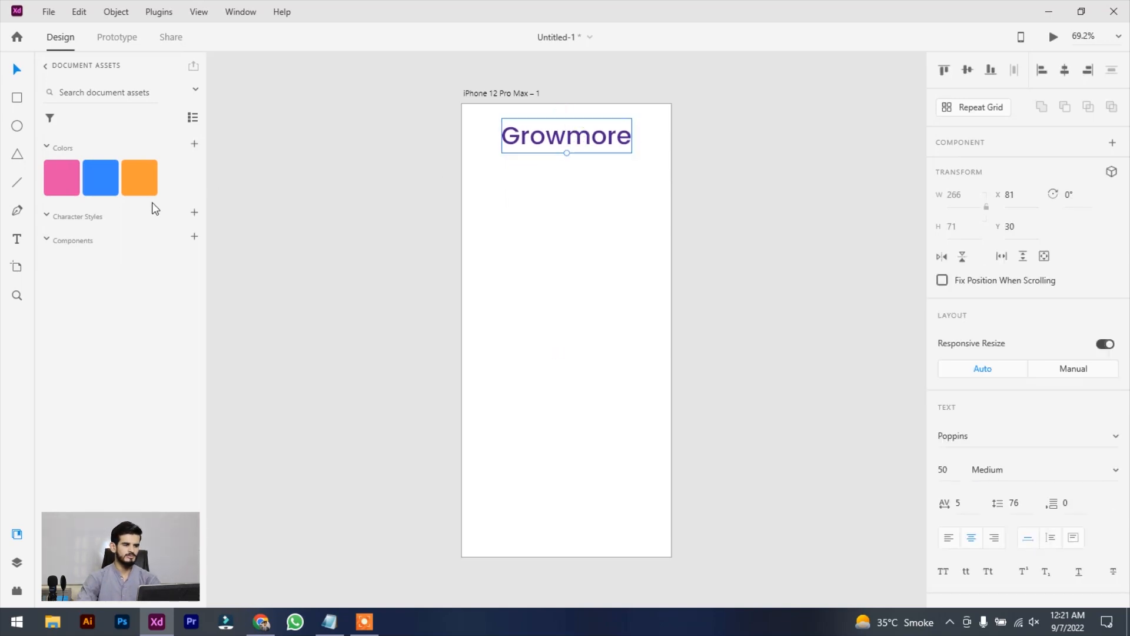
pyautogui.click(194, 213)
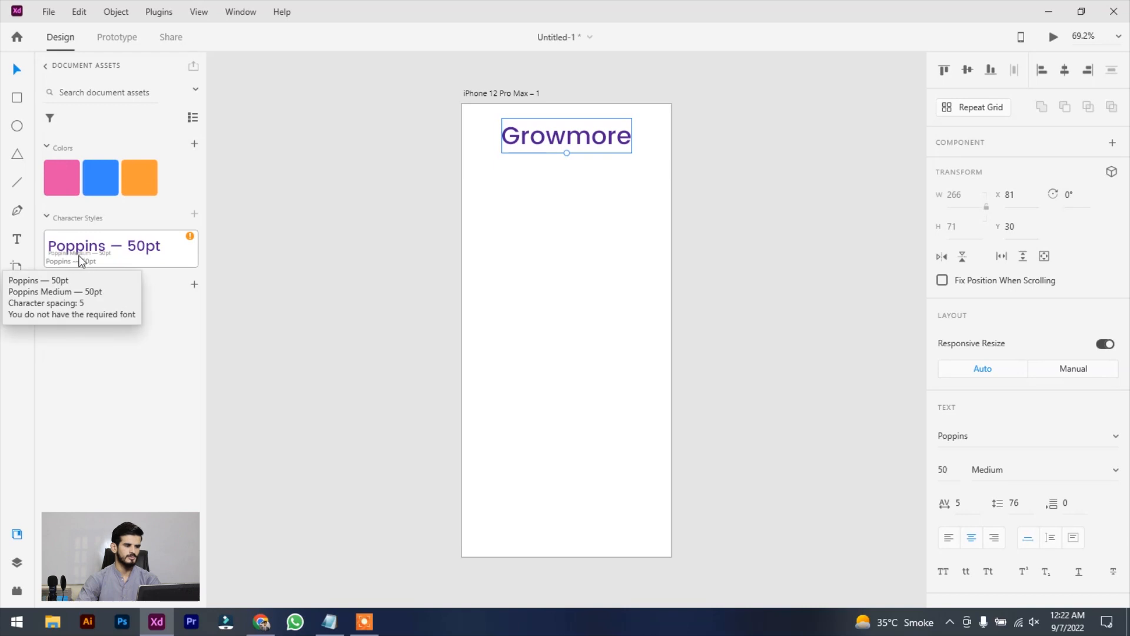
# - Add the sample text "tdfhxcfvjfdmmg" below the heading and move it further down, to about X 120, Y 392
pyautogui.click(465, 206)
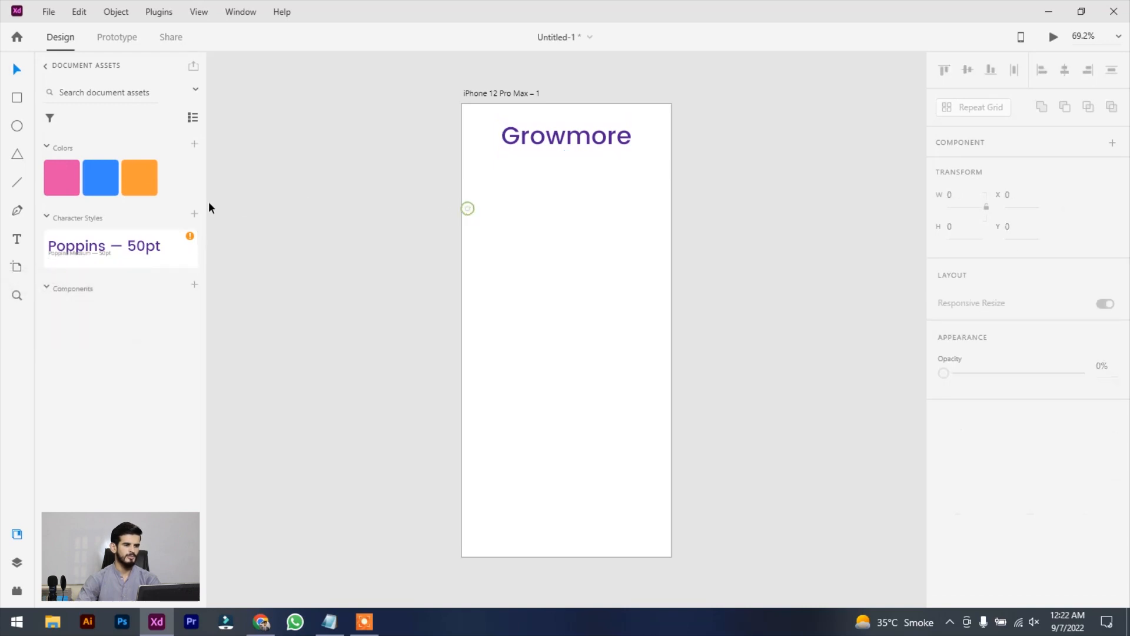
pyautogui.click(18, 239)
pyautogui.click(488, 262)
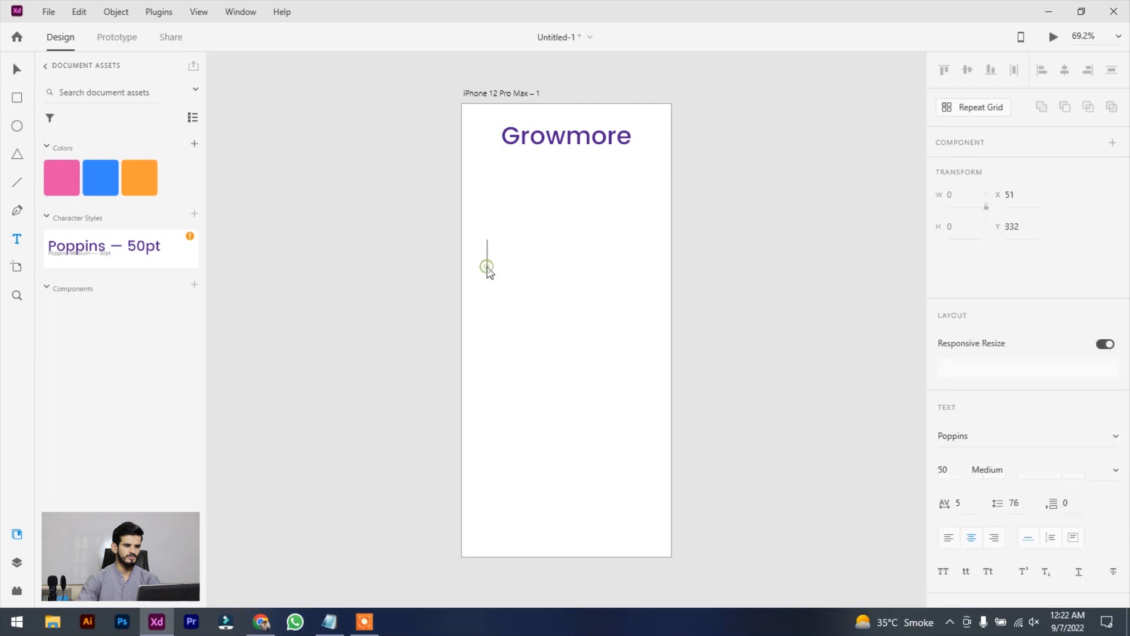
pyautogui.write('tdfhx')
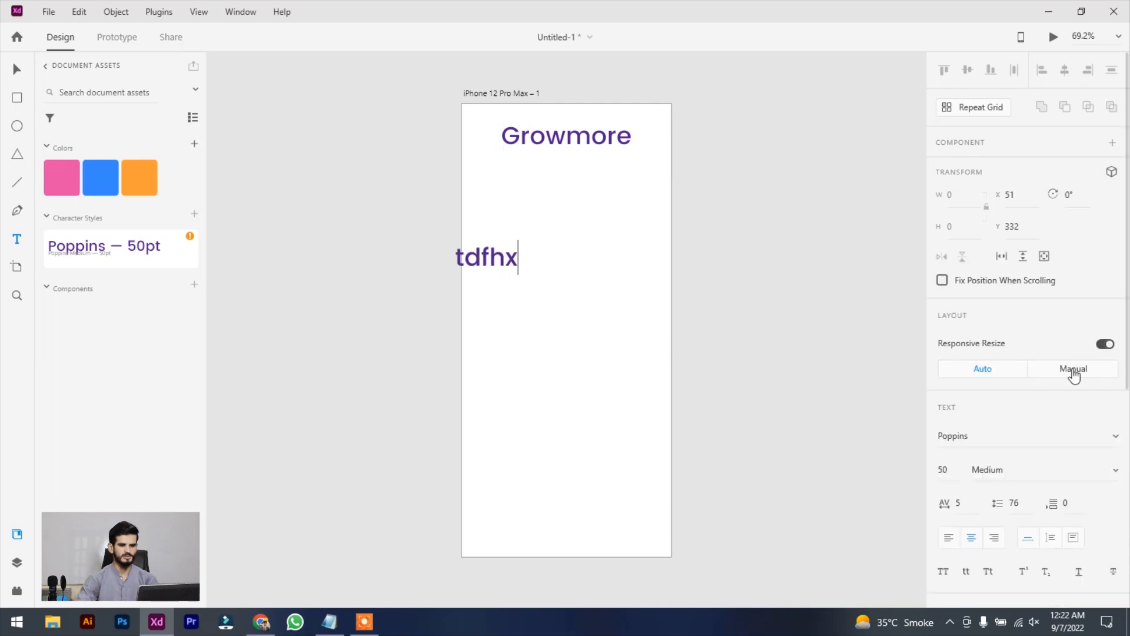
pyautogui.write('cfvjfdmmg')
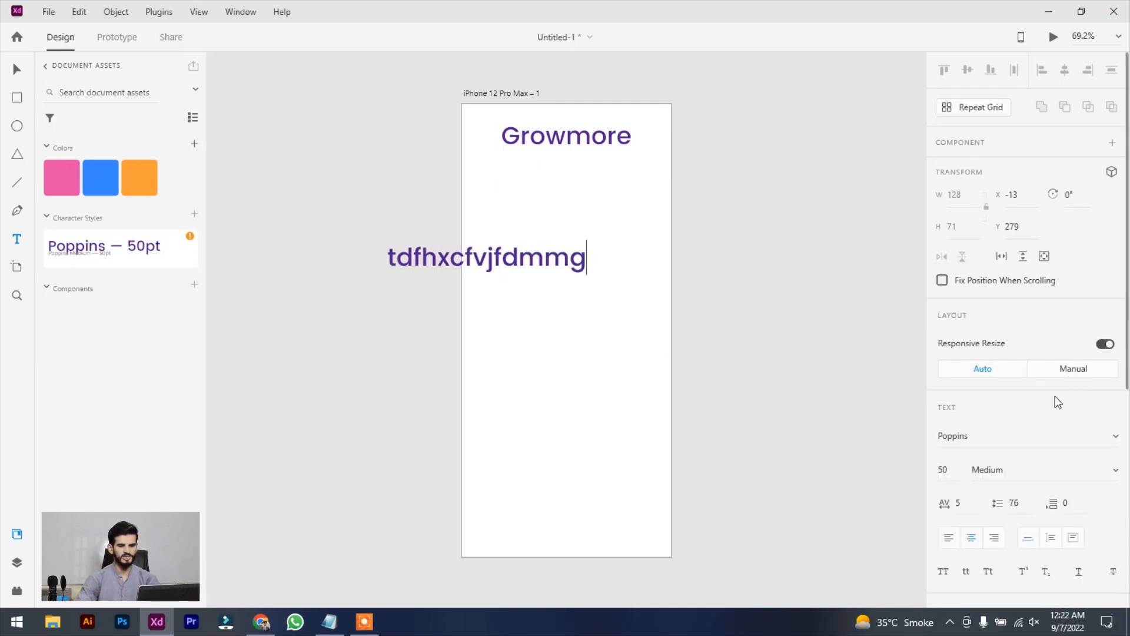
pyautogui.click(592, 326)
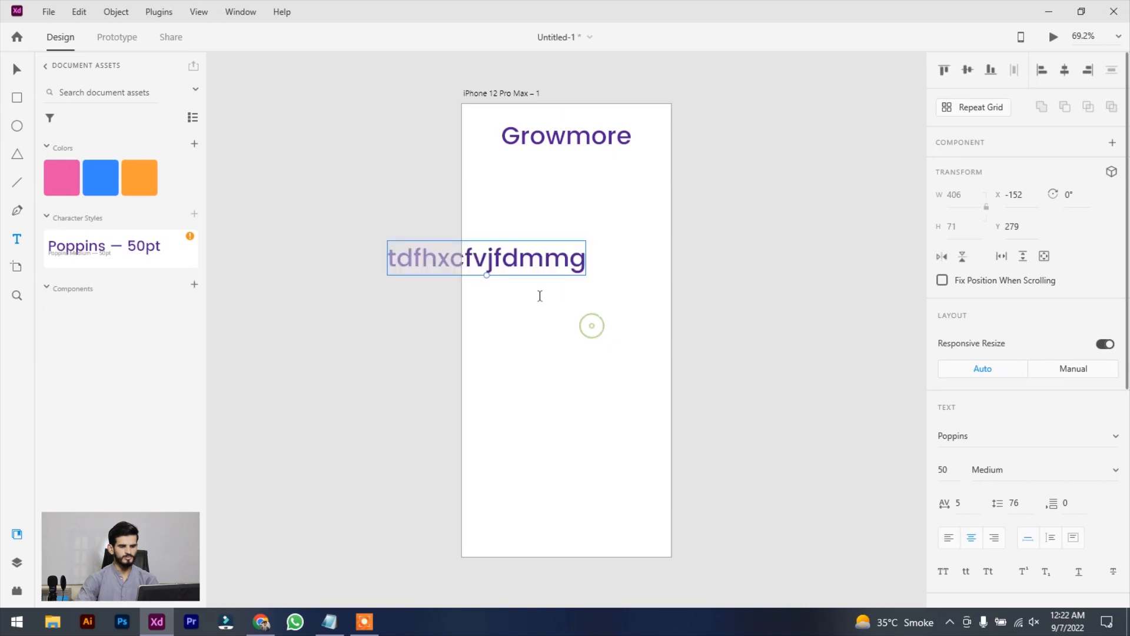
pyautogui.moveTo(575, 265); pyautogui.dragTo(711, 320)
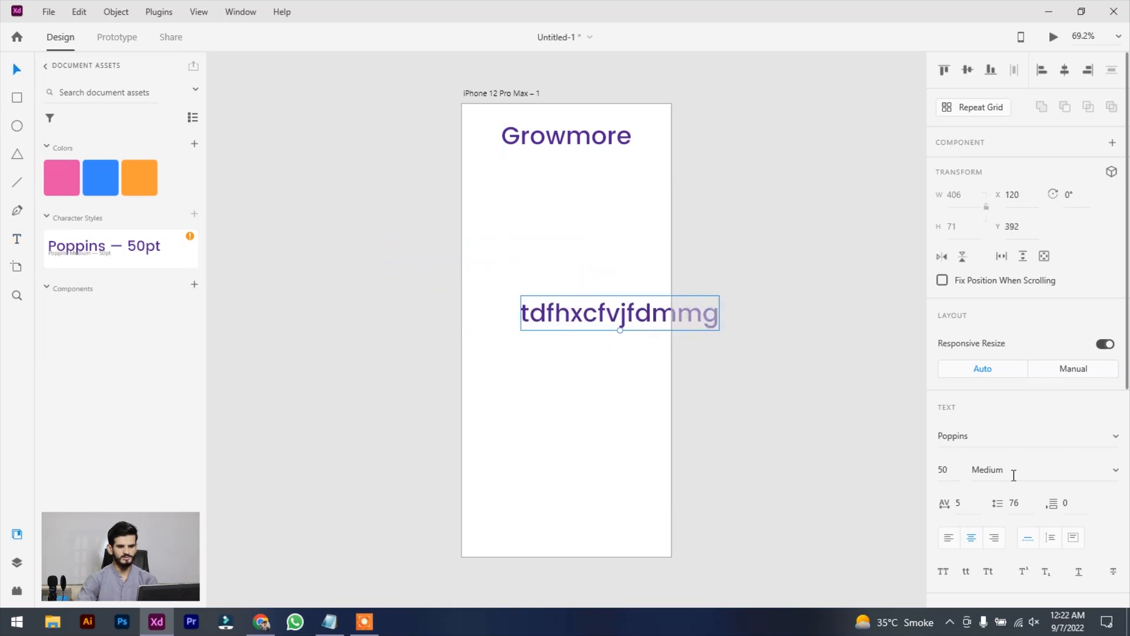
# - Change the sample text's font to SimSun and its size to 71
pyautogui.click(1020, 437)
pyautogui.click(1110, 442)
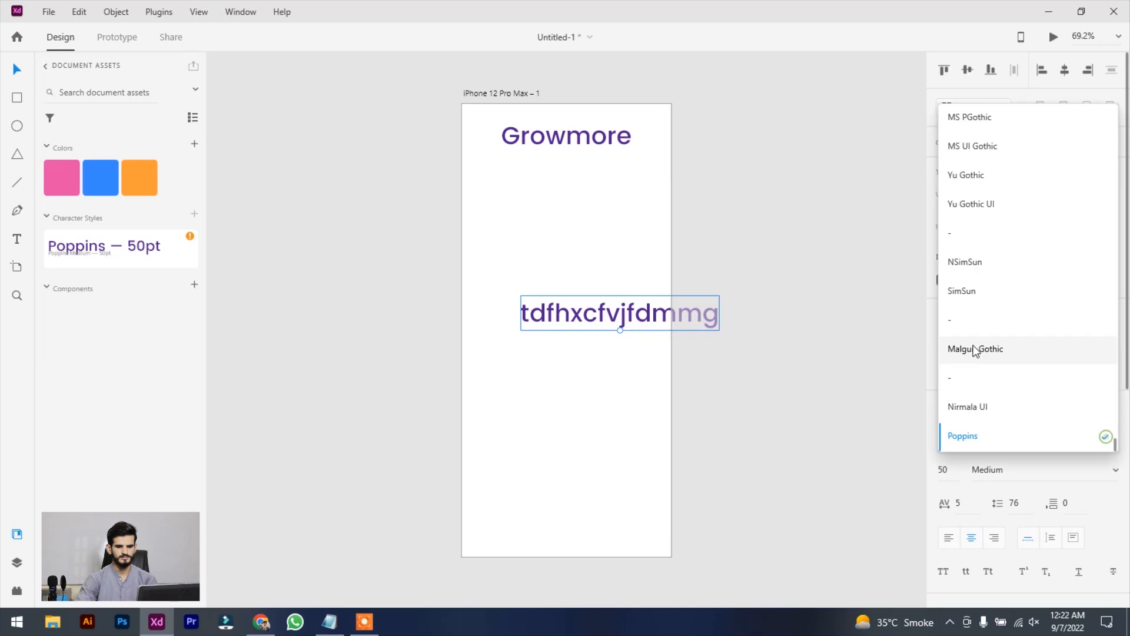
pyautogui.click(973, 291)
pyautogui.click(1036, 444)
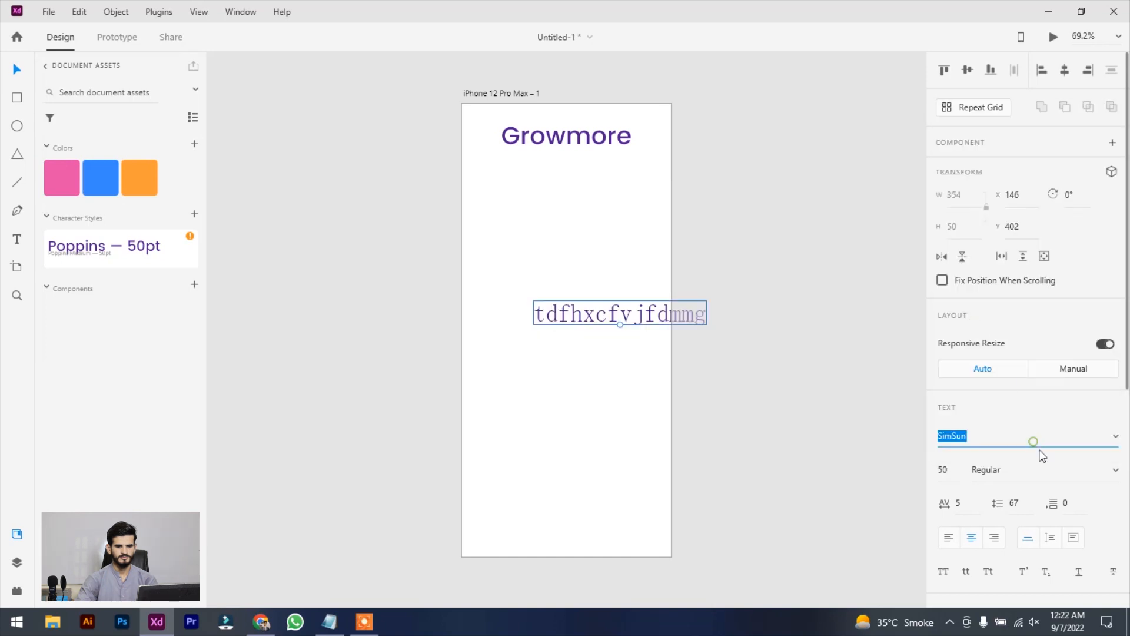
pyautogui.click(943, 469)
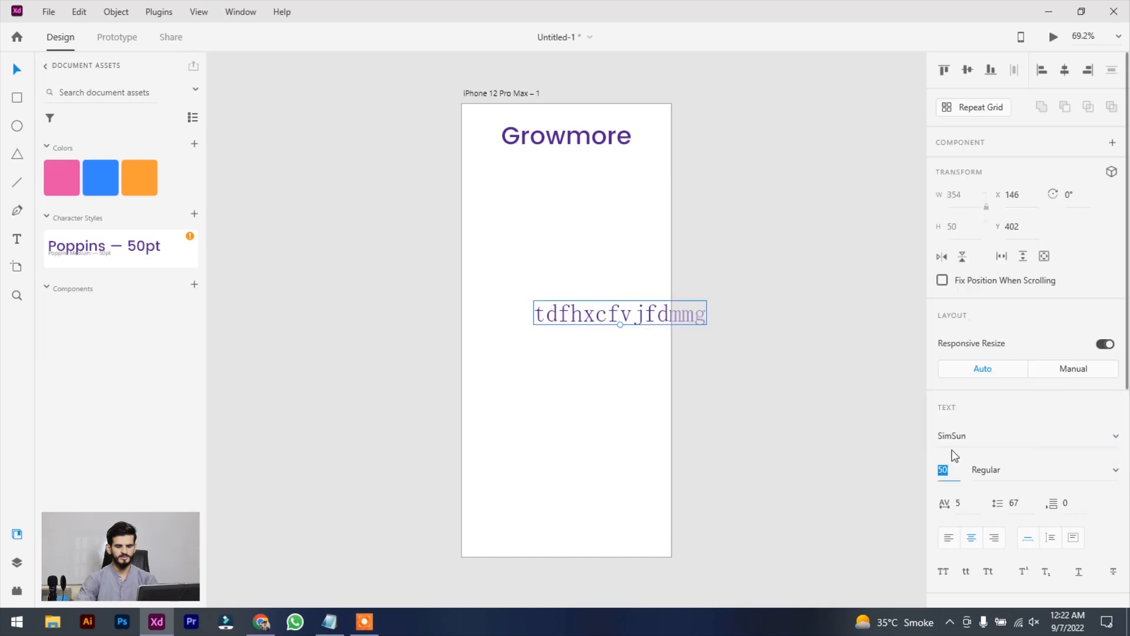
pyautogui.write('61')
pyautogui.press('Return')
# - Move the sample text closer to the heading and apply the saved "Poppins — 50pt" character style to it
pyautogui.moveTo(612, 314); pyautogui.dragTo(556, 244)
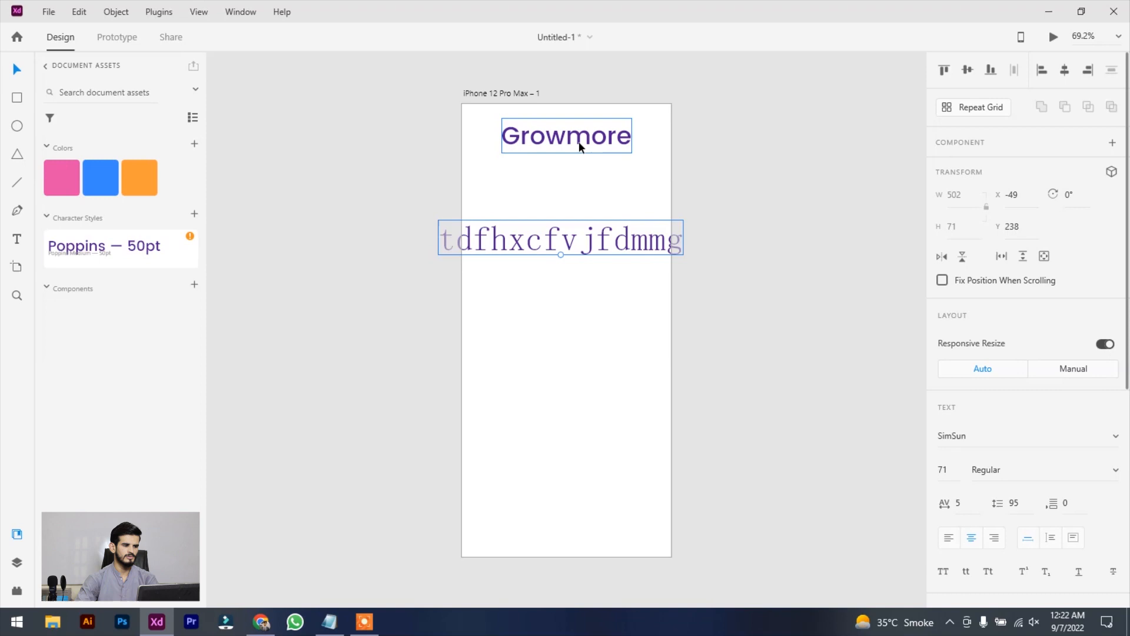
pyautogui.click(128, 252)
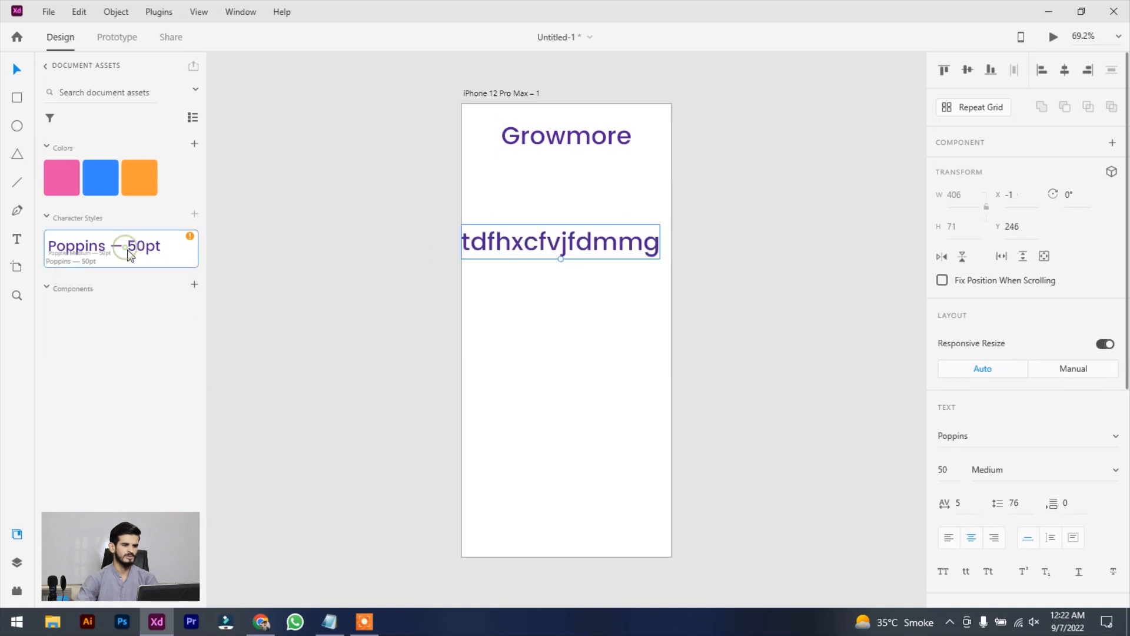
pyautogui.click(477, 384)
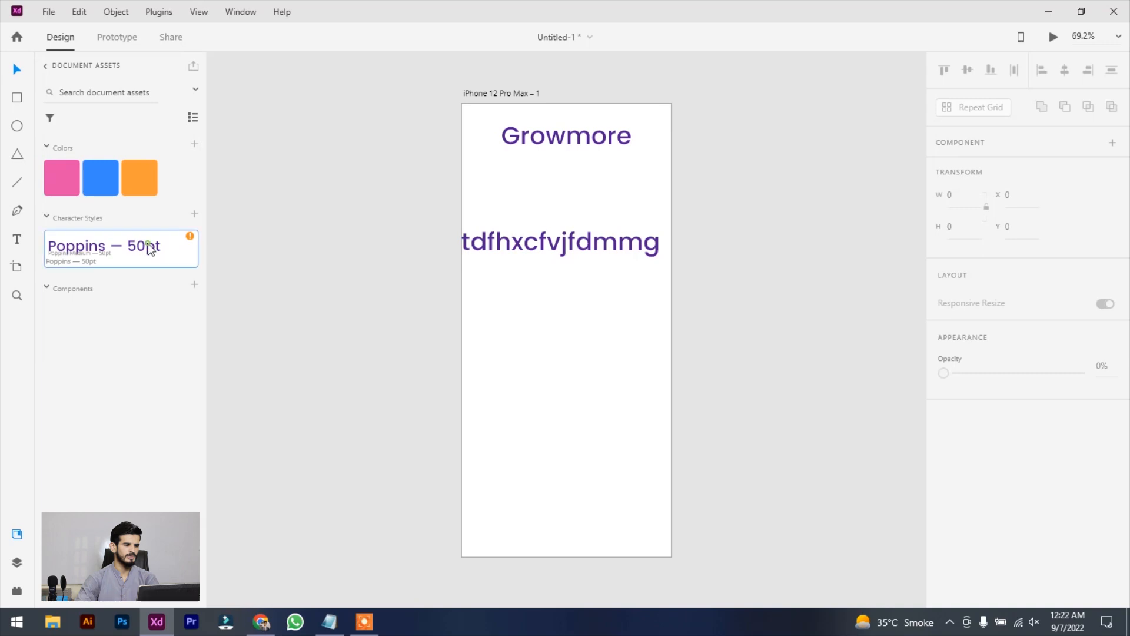
# - Replace the sample text below the heading with "Paragraph writing"
pyautogui.click(502, 236)
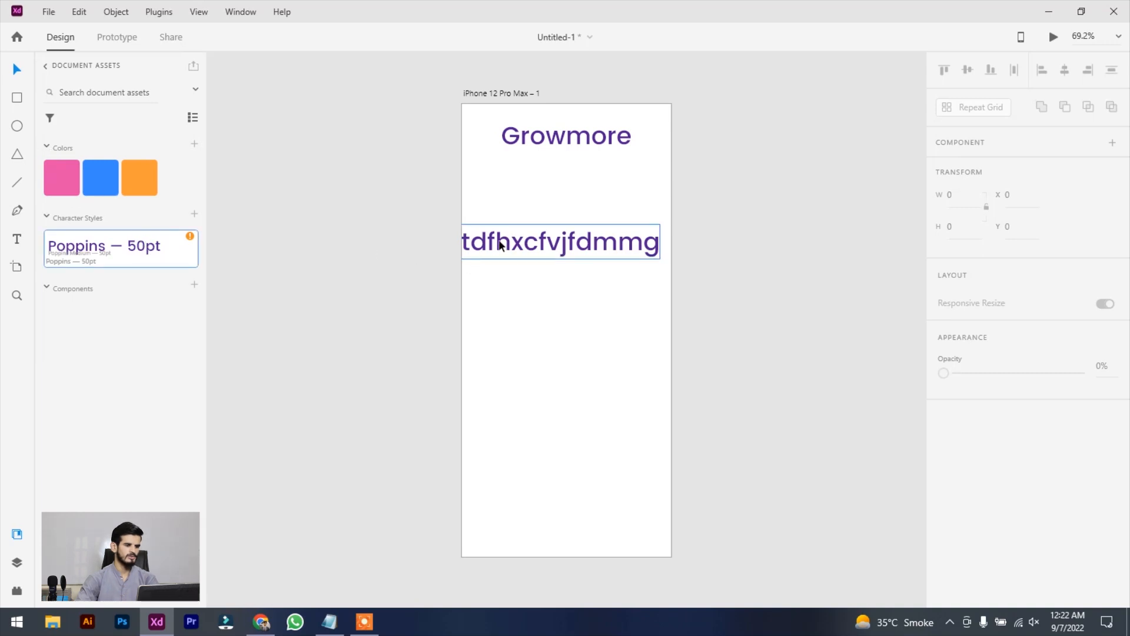
pyautogui.doubleClick(501, 236)
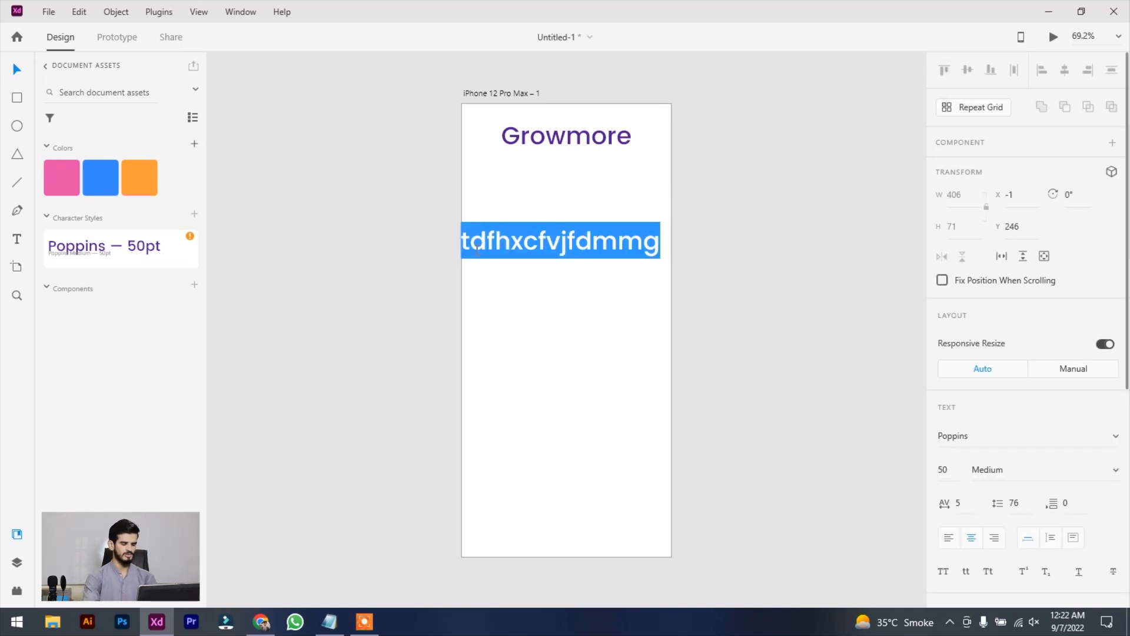
pyautogui.write('Paragra')
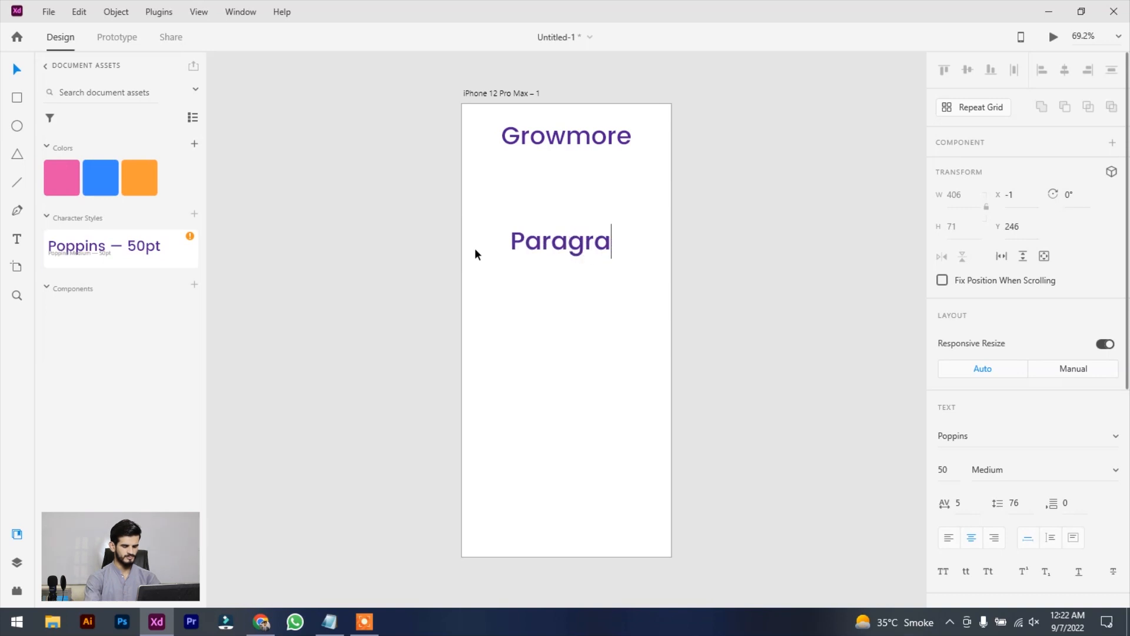
pyautogui.write('ph writing')
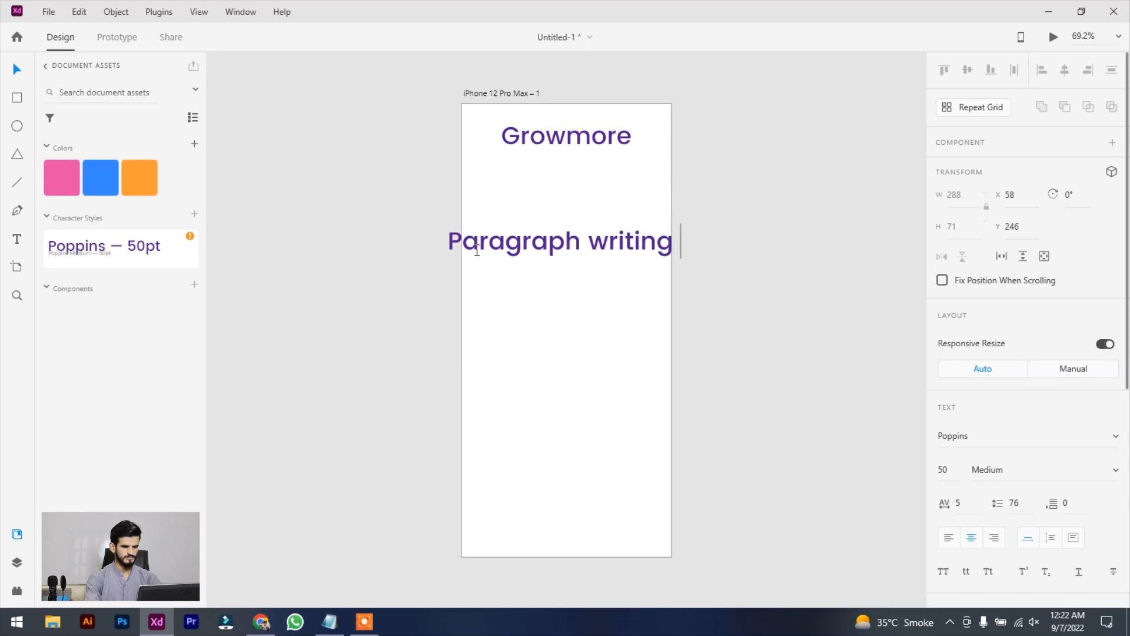
pyautogui.press('Escape')
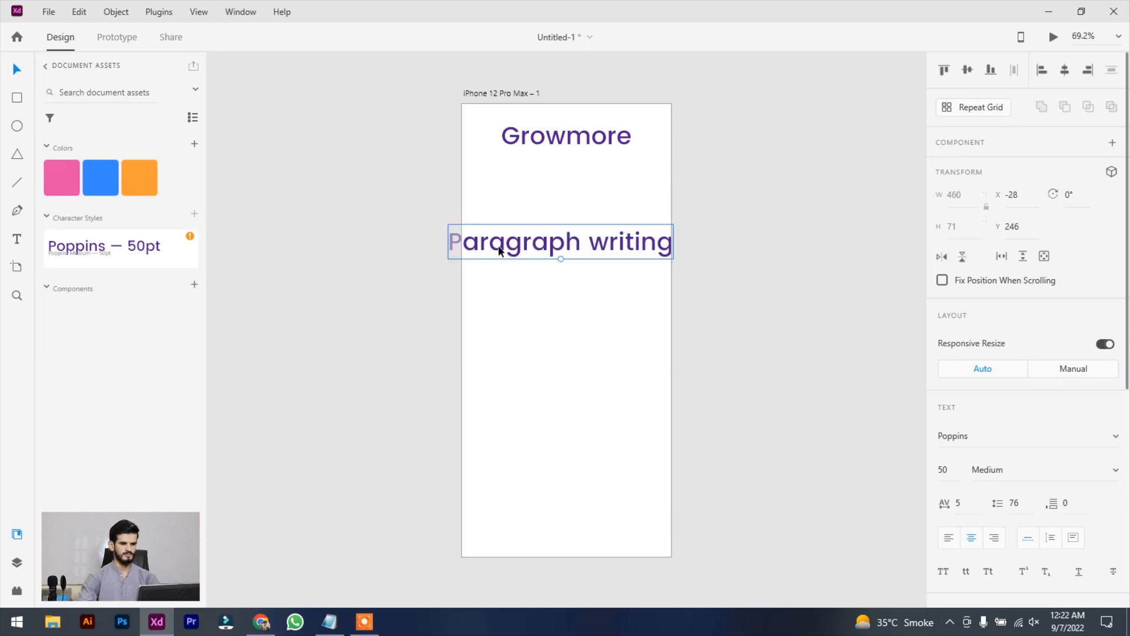
# - Shift "Paragraph writing" inside the artboard and set its font size to 25 and weight to Regular
pyautogui.moveTo(562, 261)
pyautogui.mouseDown()
pyautogui.moveTo(562, 248)
pyautogui.moveTo(573, 257)
pyautogui.mouseUp()
pyautogui.click(945, 470)
pyautogui.press('Down')
pyautogui.press('Down')
pyautogui.press('Down')
pyautogui.press('Down')
pyautogui.press('Down')
pyautogui.press('Down')
pyautogui.press('Down')
pyautogui.press('Down')
pyautogui.press('Down')
pyautogui.press('Up')
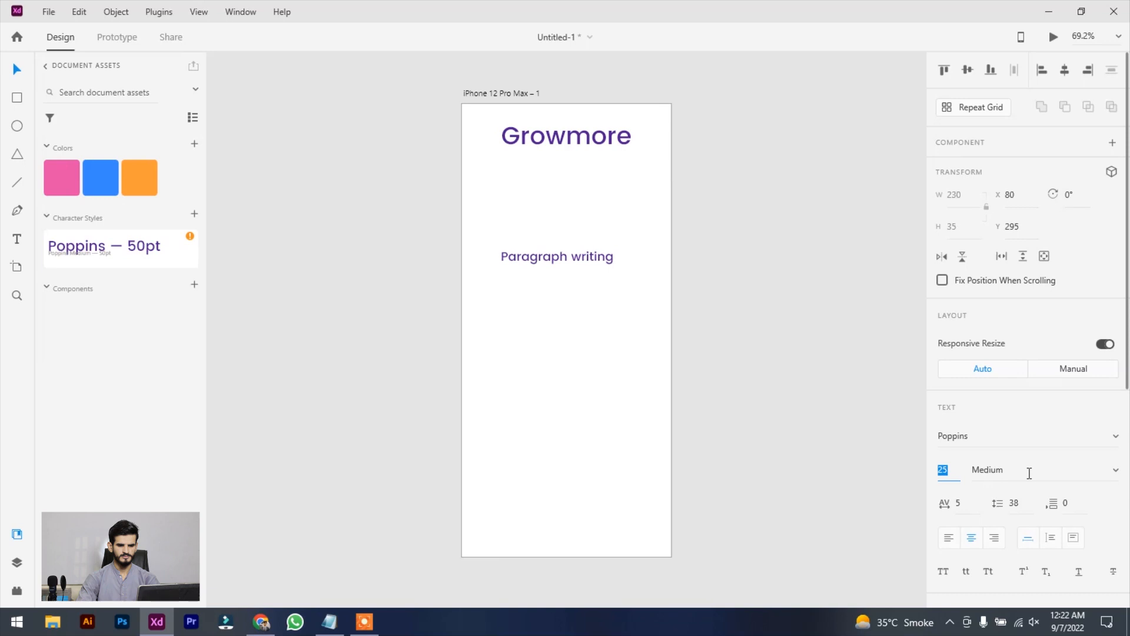
pyautogui.click(1113, 471)
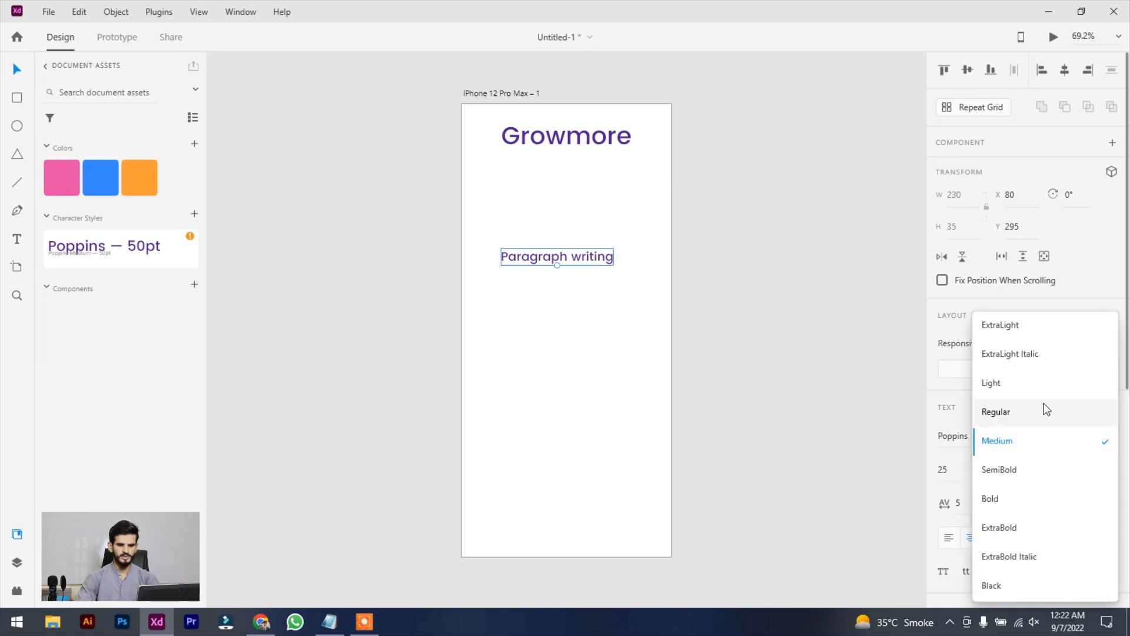
pyautogui.click(1026, 415)
# - Move "Paragraph writing" to just below the "Growmore" heading, near the artboard's left edge
pyautogui.click(644, 270)
pyautogui.moveTo(552, 261); pyautogui.dragTo(519, 181)
pyautogui.scroll(-5, 1016, 434)
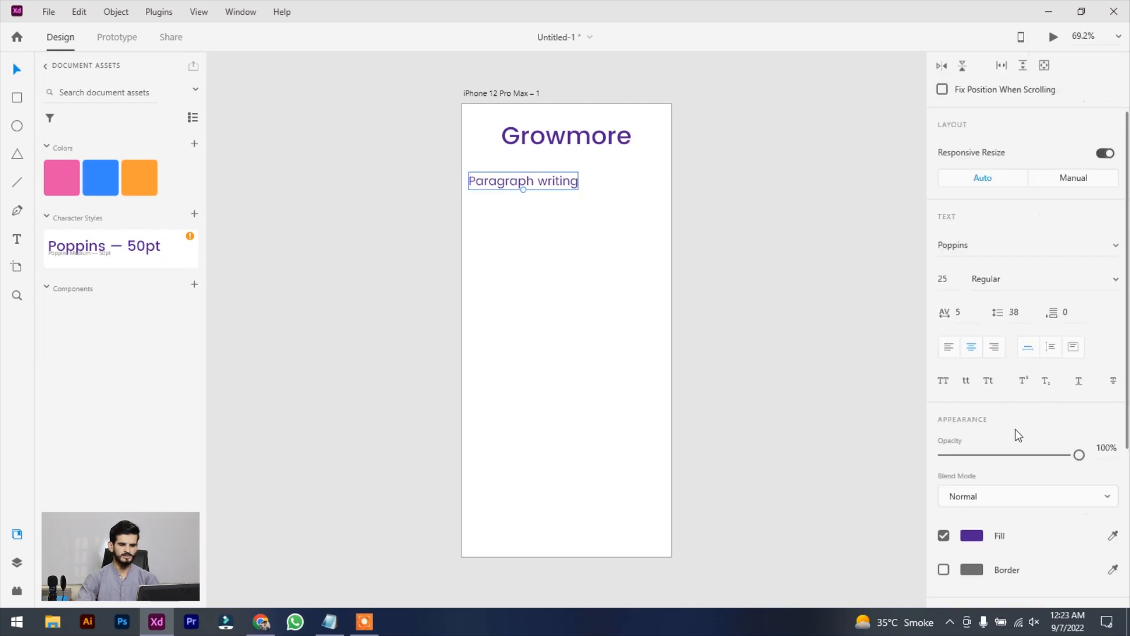
# - Change the fill color of the "Paragraph writing" text to dark gray #444444
pyautogui.click(970, 368)
pyautogui.moveTo(853, 323); pyautogui.dragTo(744, 358)
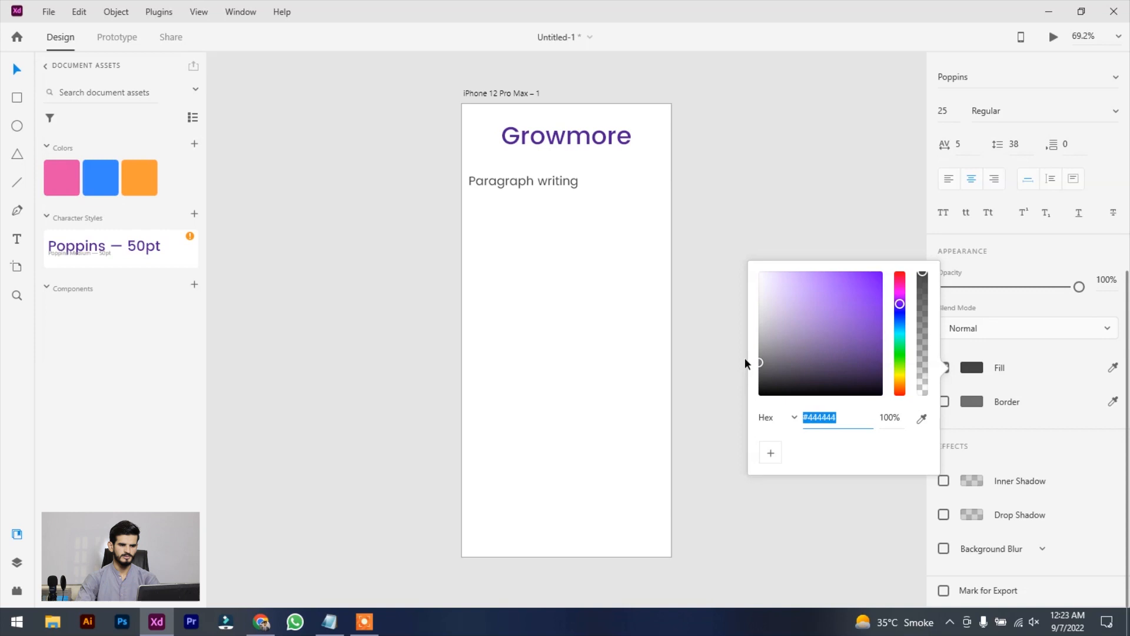
pyautogui.click(516, 244)
# - Arrange a smaller "Growmore" heading above "Paragraph writing" and save the paragraph text's formatting as a character style
pyautogui.moveTo(547, 143)
pyautogui.mouseDown()
pyautogui.moveTo(511, 139)
pyautogui.moveTo(538, 147)
pyautogui.moveTo(535, 132)
pyautogui.mouseUp()
pyautogui.moveTo(527, 182); pyautogui.dragTo(539, 164)
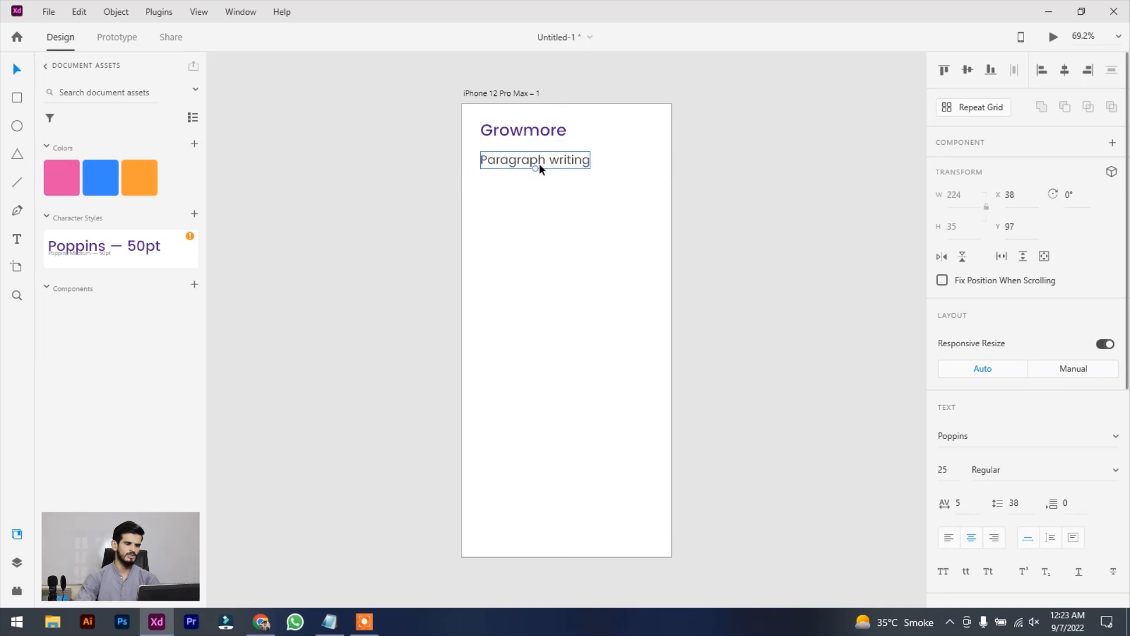
pyautogui.click(194, 214)
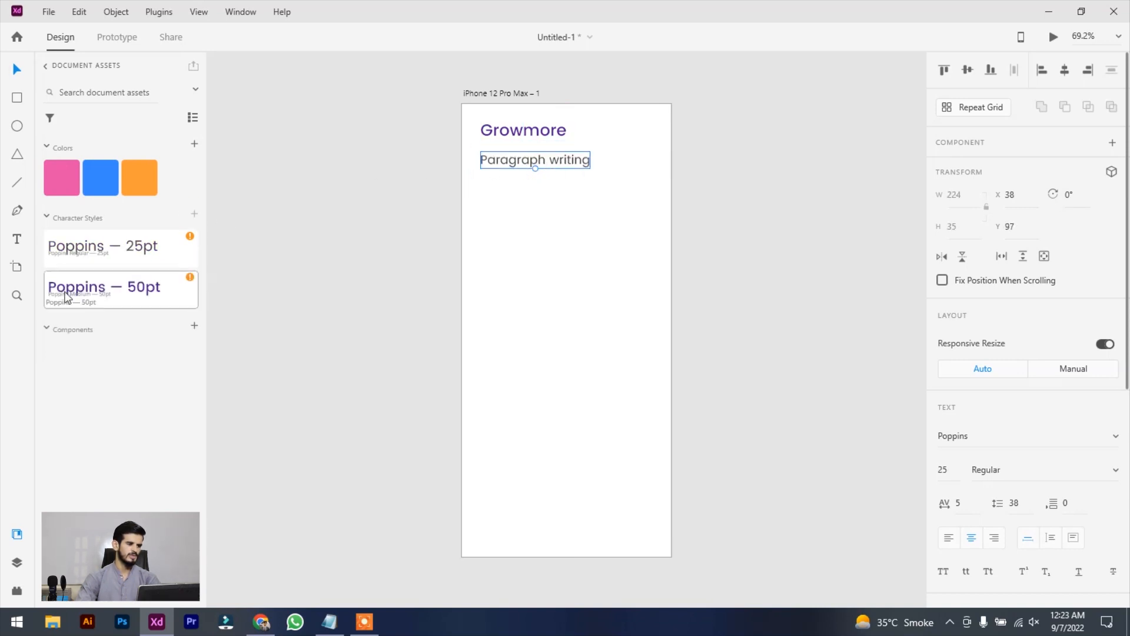
# - Delete the "Growmore" and "Paragraph writing" texts and add a new text reading "Heading" in the upper part of the artboard
pyautogui.moveTo(551, 199); pyautogui.dragTo(477, 110)
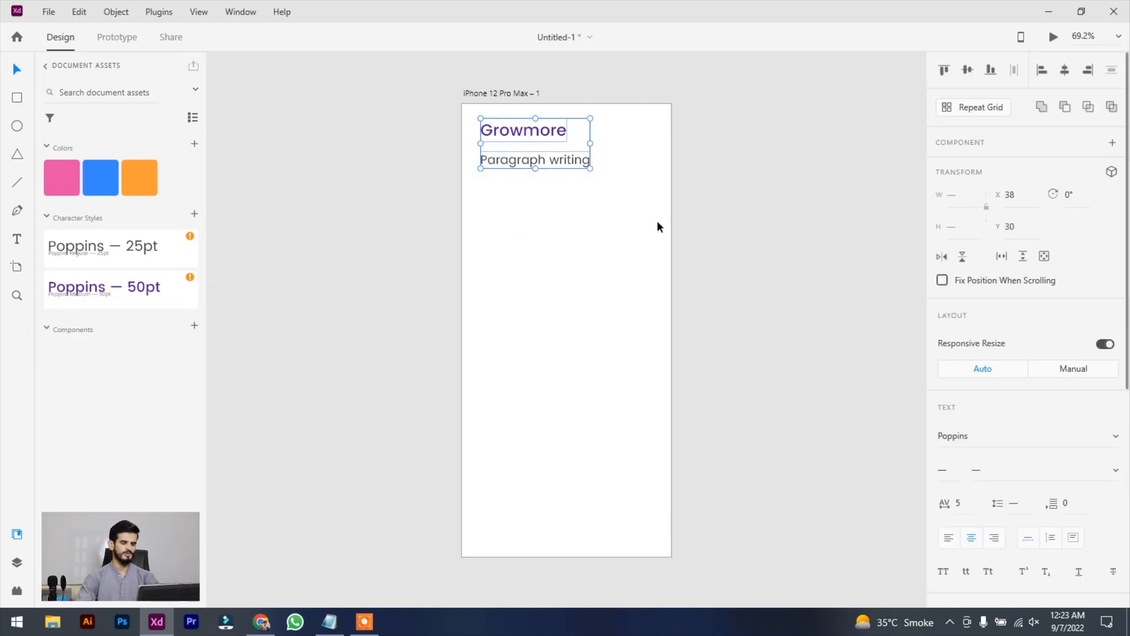
pyautogui.press('Delete')
pyautogui.click(17, 239)
pyautogui.click(489, 171)
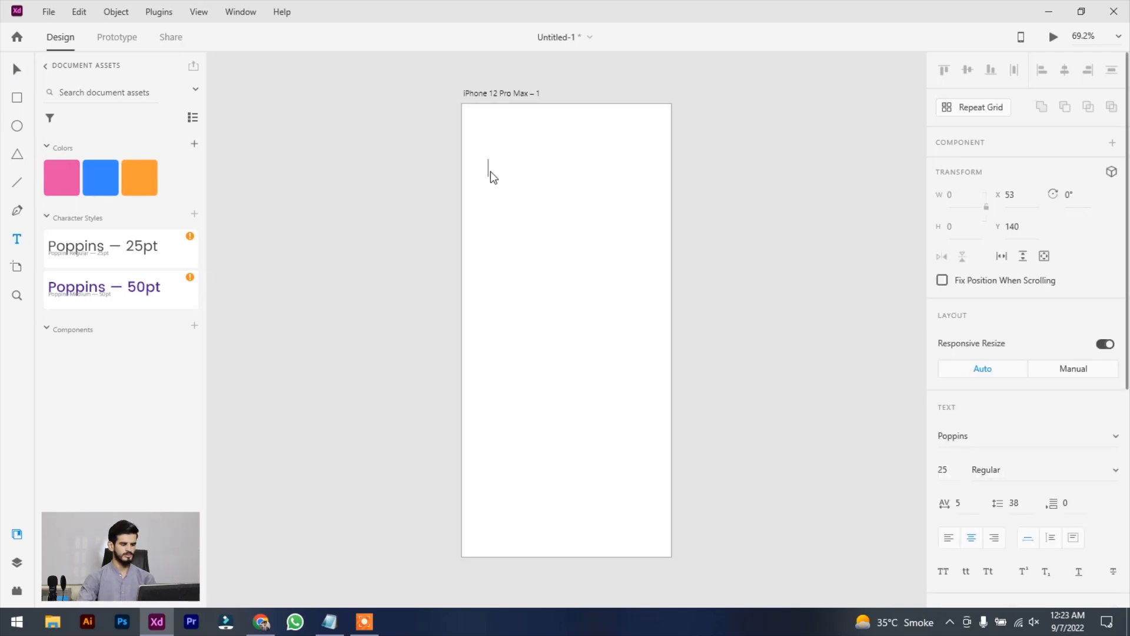
pyautogui.write('Heading')
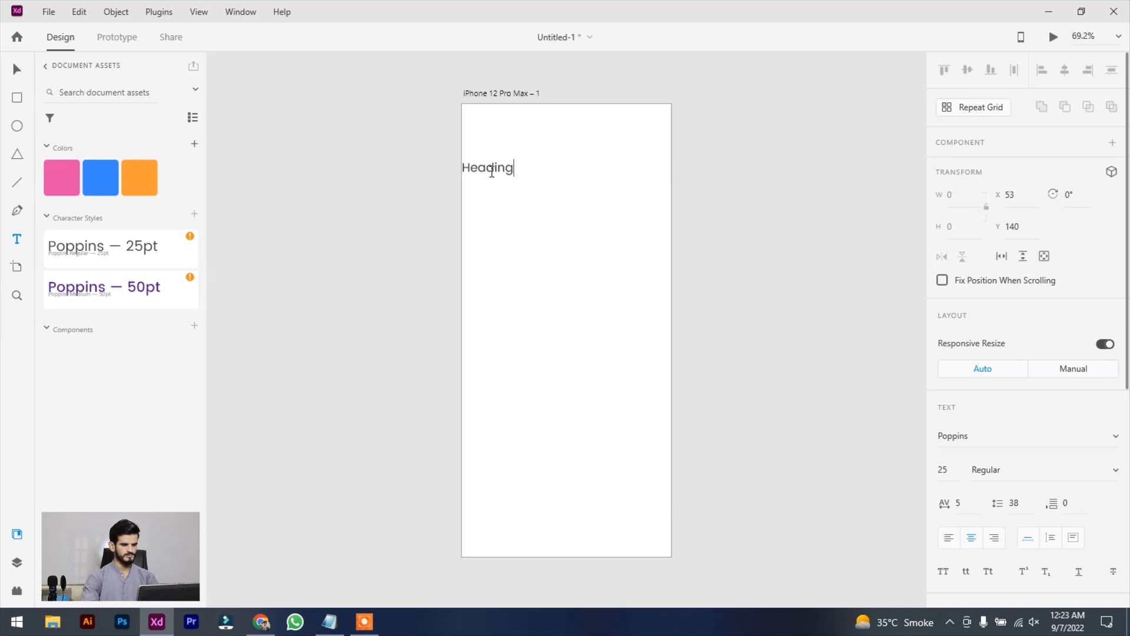
pyautogui.press('Escape')
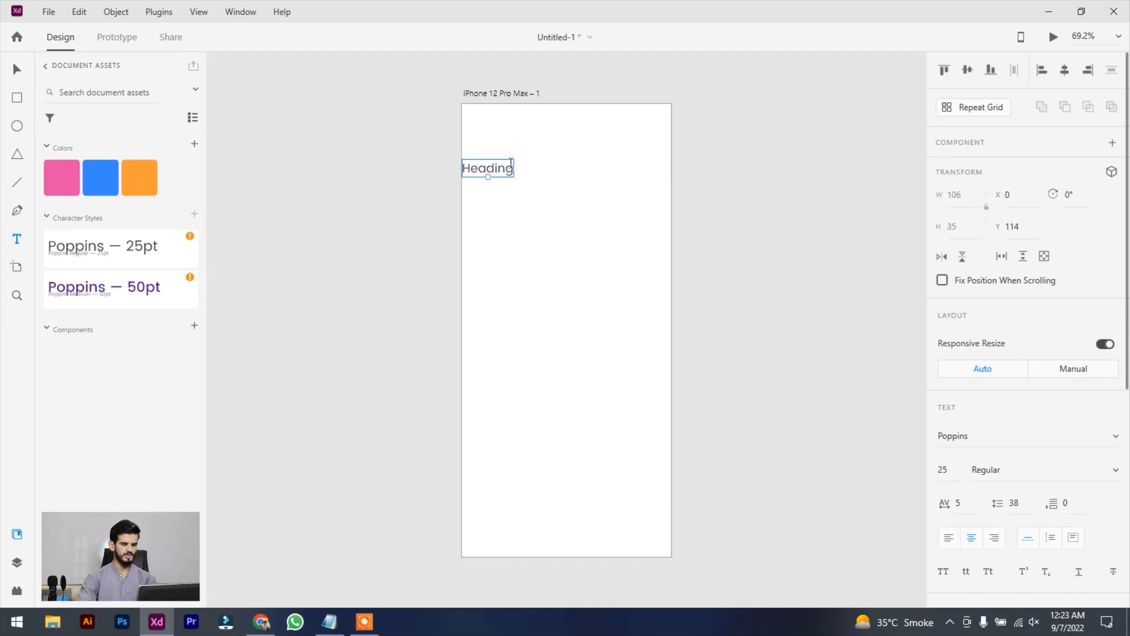
# - Duplicate the "Heading" text just below itself and change the copy's wording to "Paragraph"
pyautogui.moveTo(514, 169); pyautogui.dragTo(507, 195)
pyautogui.doubleClick(506, 196)
pyautogui.write('Paragraph')
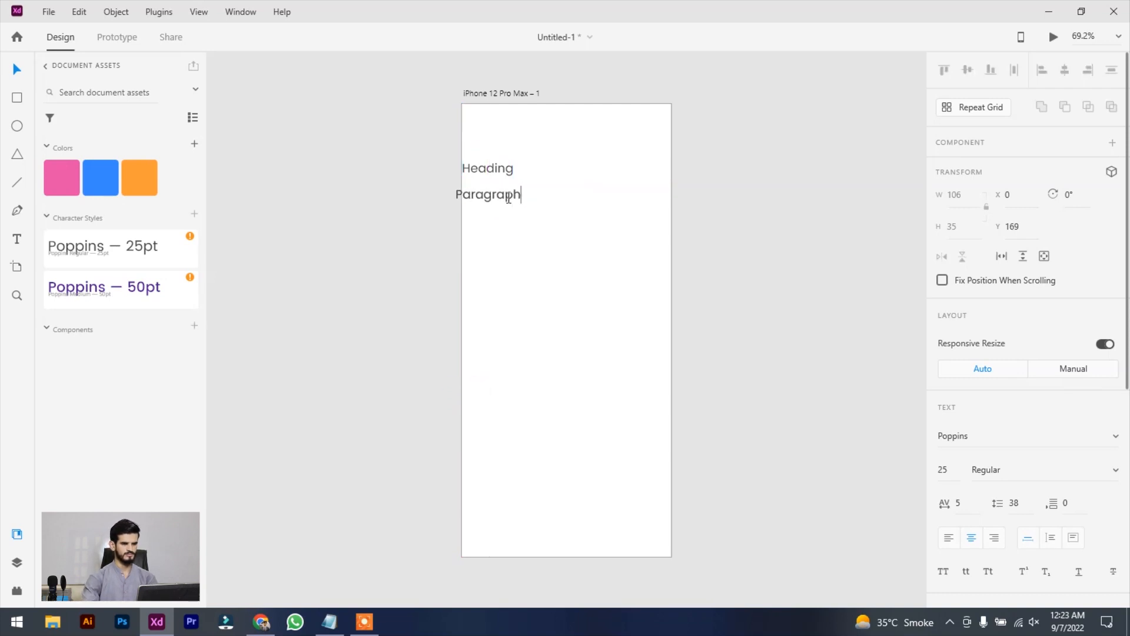
pyautogui.press('Escape')
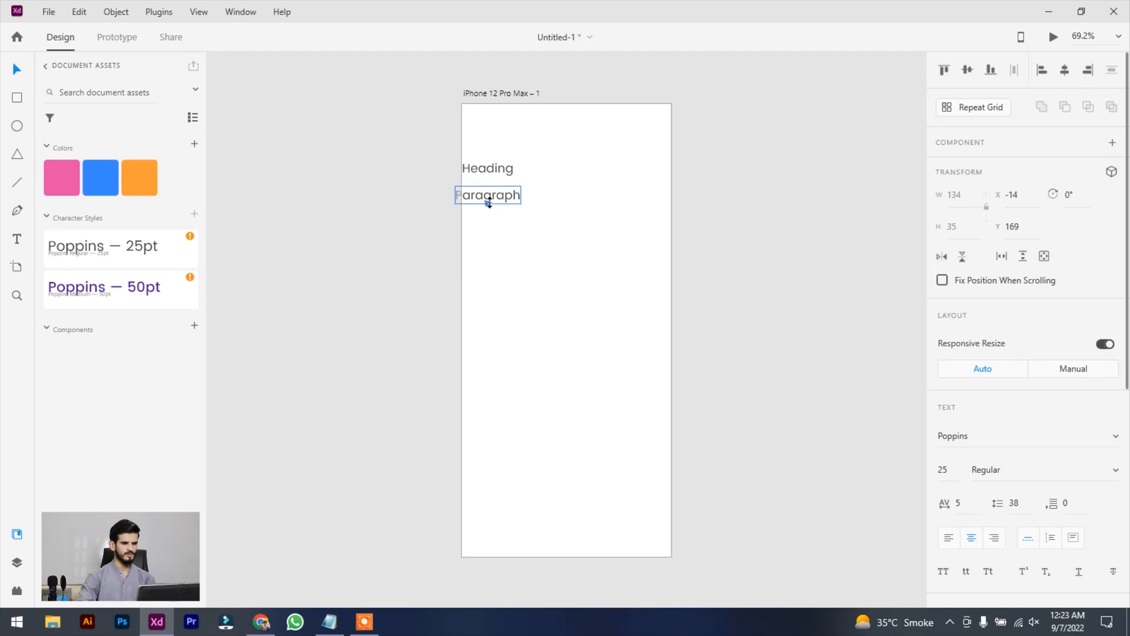
# - Enlarge "Paragraph" to about size 101 and place "Heading" in the artboard's top-left corner with the saved "Poppins — 50pt" character style
pyautogui.moveTo(488, 205); pyautogui.dragTo(638, 225)
pyautogui.moveTo(485, 166); pyautogui.dragTo(586, 118)
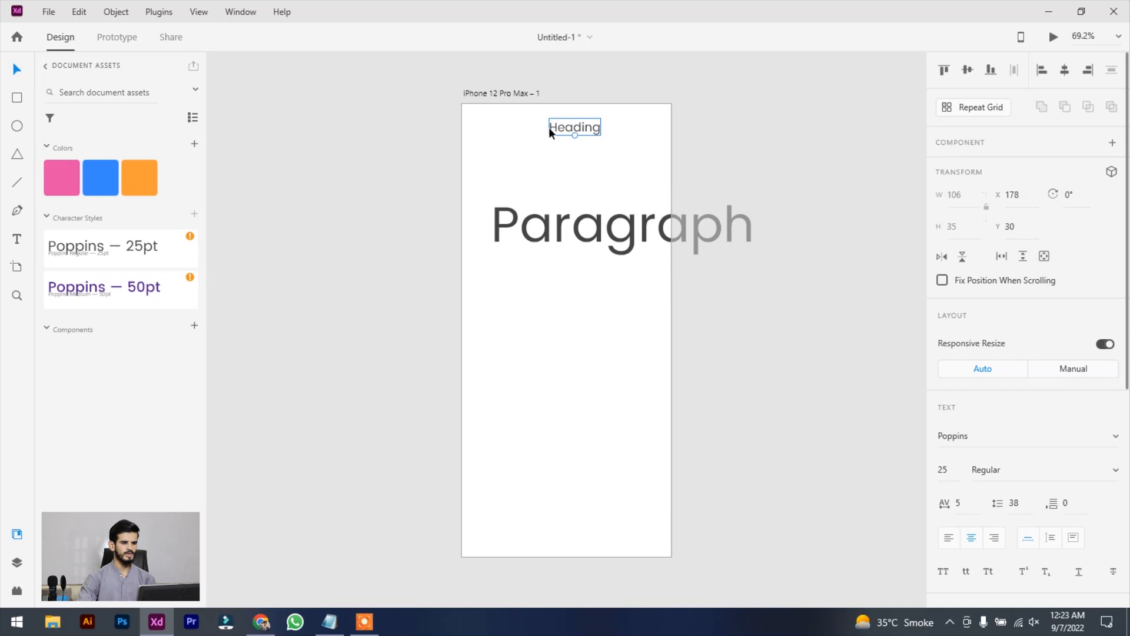
pyautogui.click(111, 289)
pyautogui.moveTo(579, 127); pyautogui.dragTo(522, 125)
# - Apply the saved "Poppins — 25pt" character style to "Paragraph" and place it directly below "Heading" at the artboard's left edge
pyautogui.moveTo(553, 231); pyautogui.dragTo(530, 174)
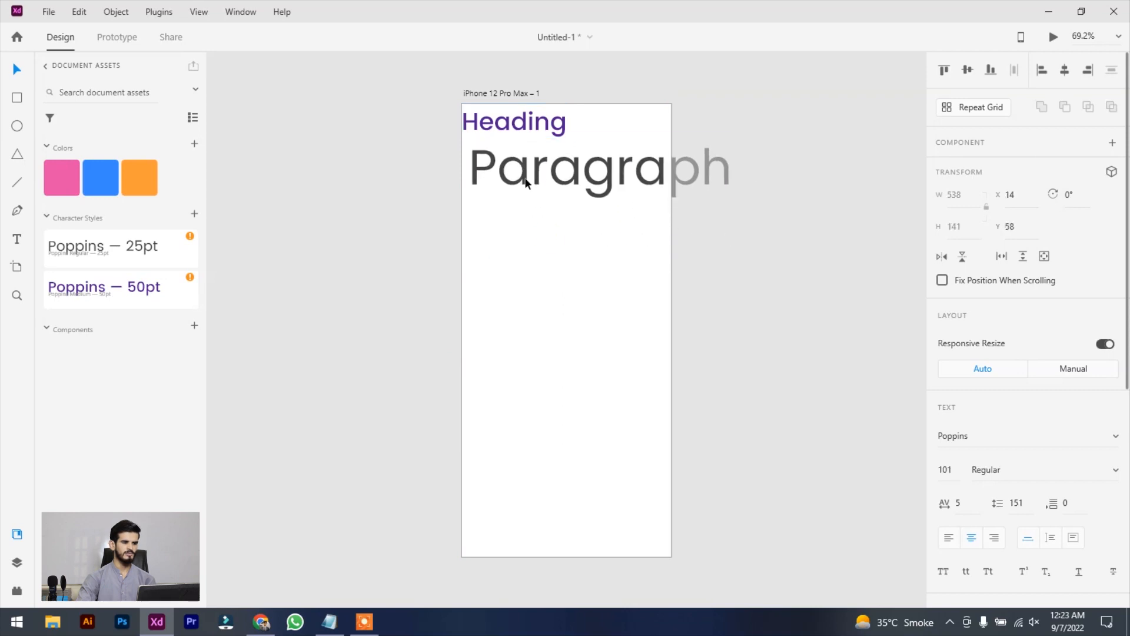
pyautogui.click(83, 259)
pyautogui.moveTo(619, 183); pyautogui.dragTo(518, 143)
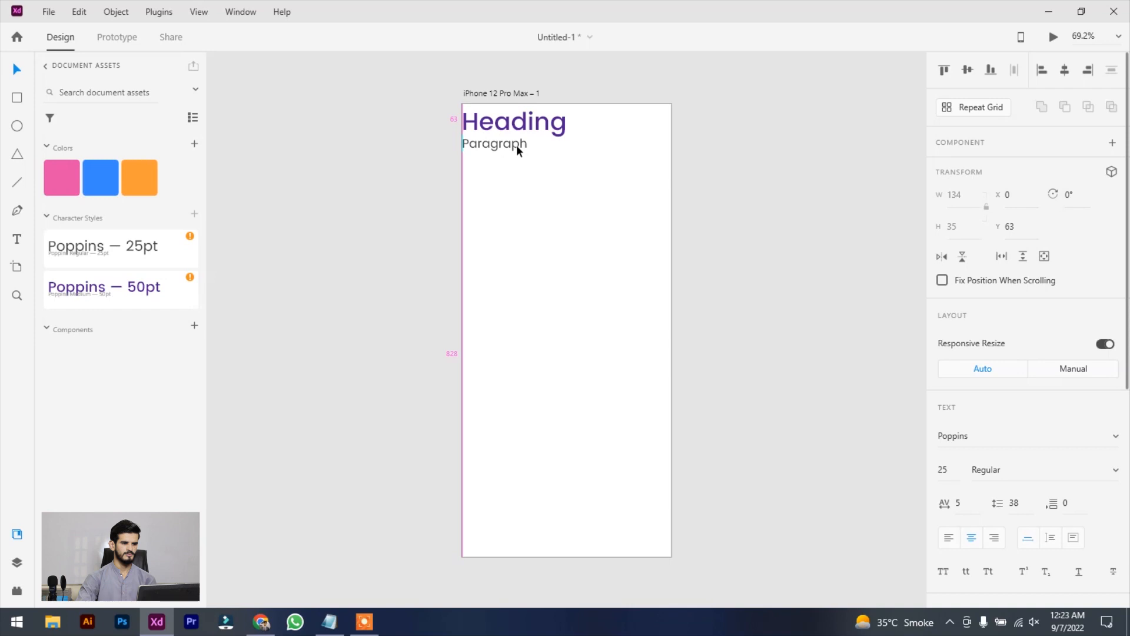
pyautogui.click(581, 196)
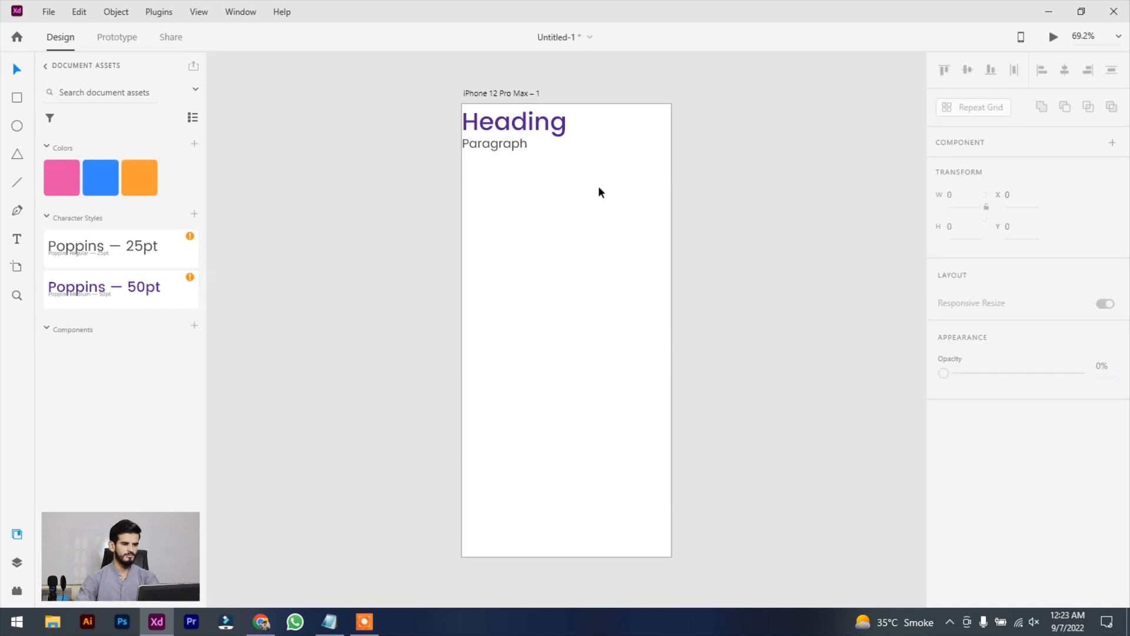
pyautogui.moveTo(612, 104); pyautogui.dragTo(505, 148)
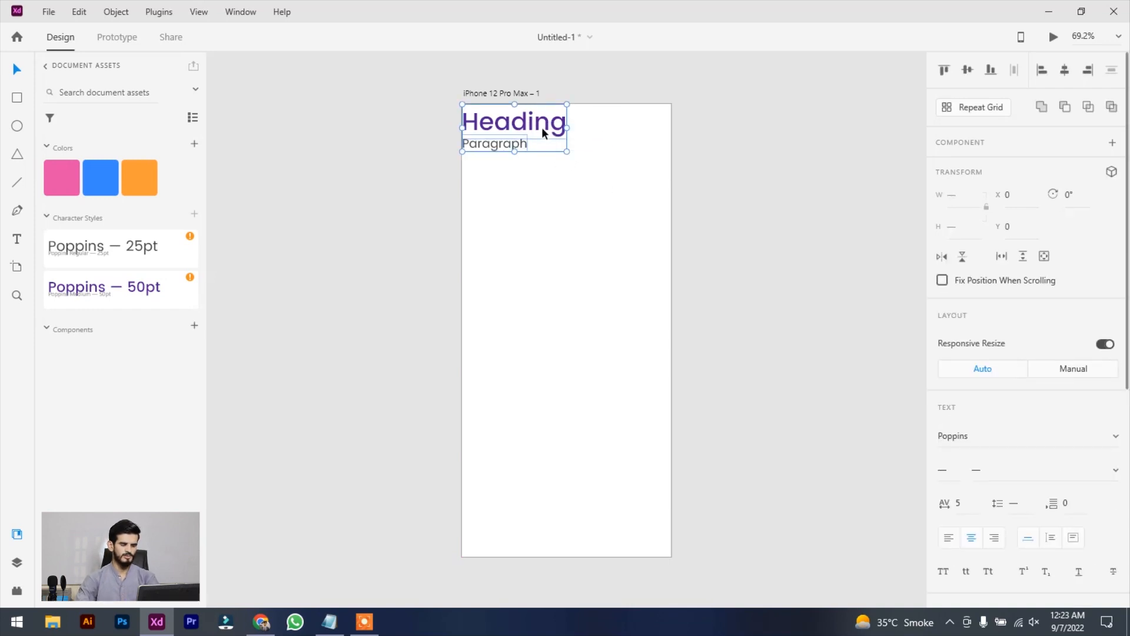
pyautogui.click(611, 188)
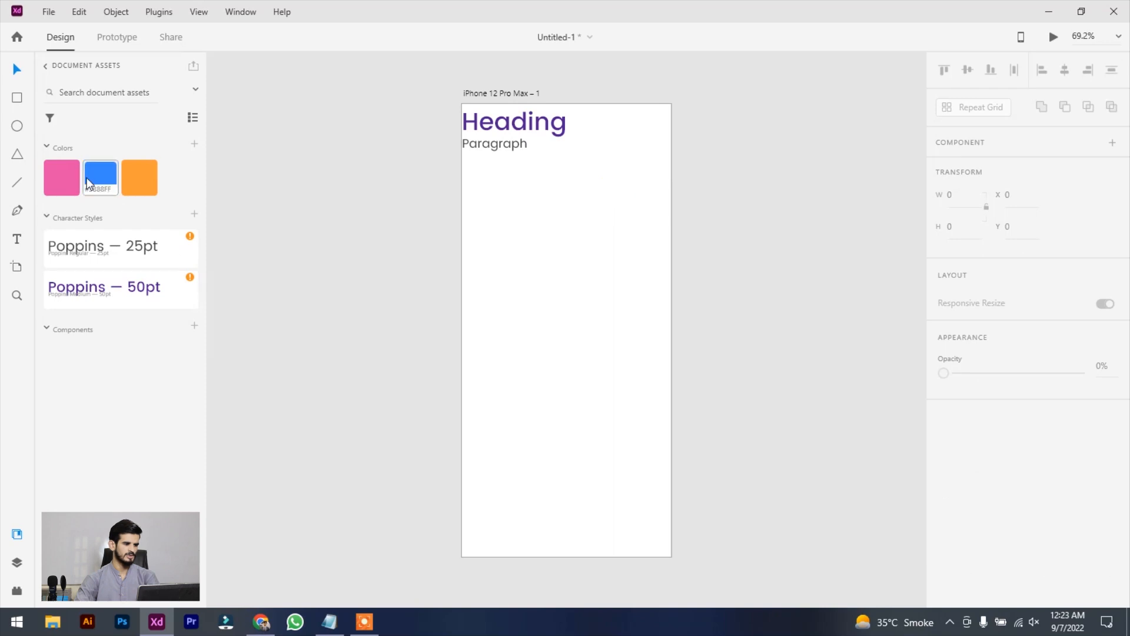
# - Try the saved pink and blue colors on "Heading" and settle on the saved orange
pyautogui.click(483, 124)
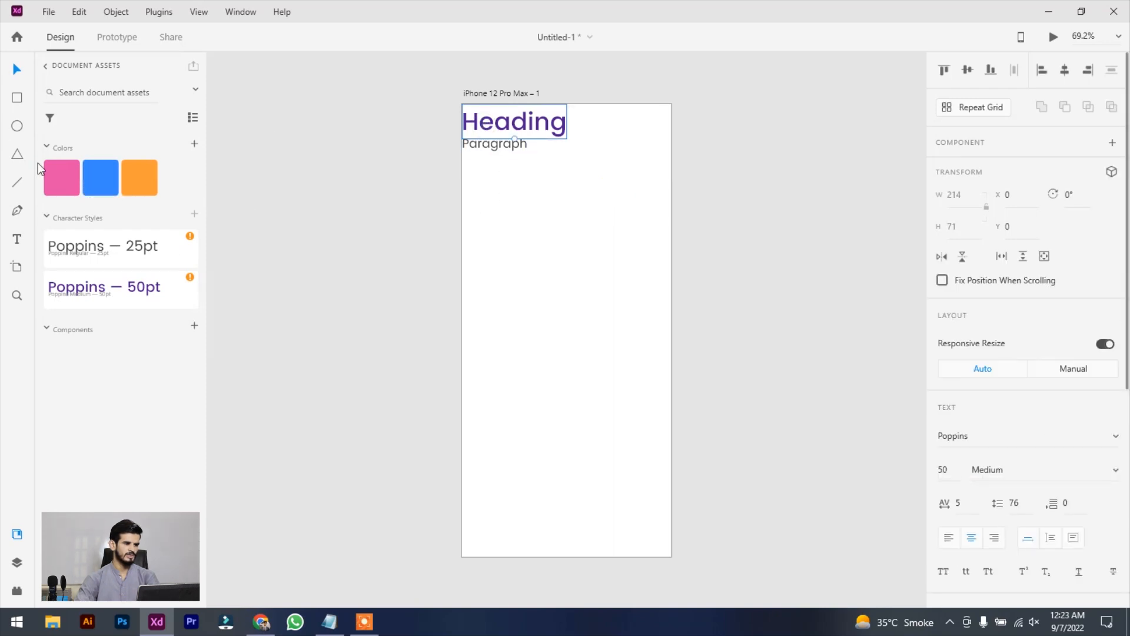
pyautogui.click(59, 173)
pyautogui.click(113, 172)
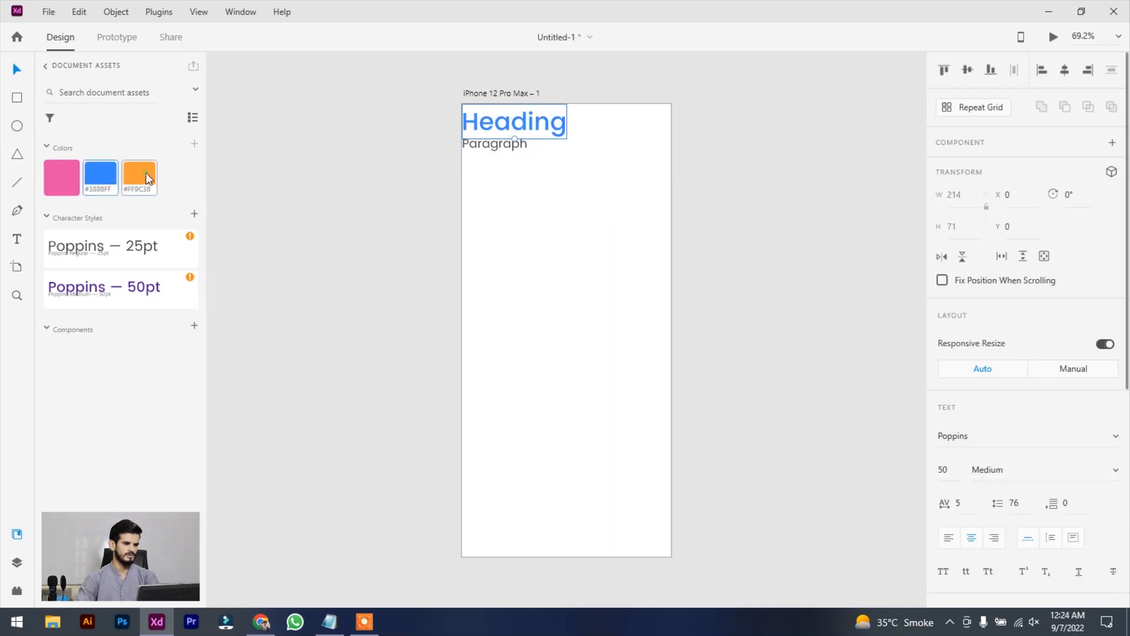
pyautogui.click(143, 177)
# - Apply the saved blue color to the "Paragraph" text
pyautogui.click(494, 143)
pyautogui.click(102, 175)
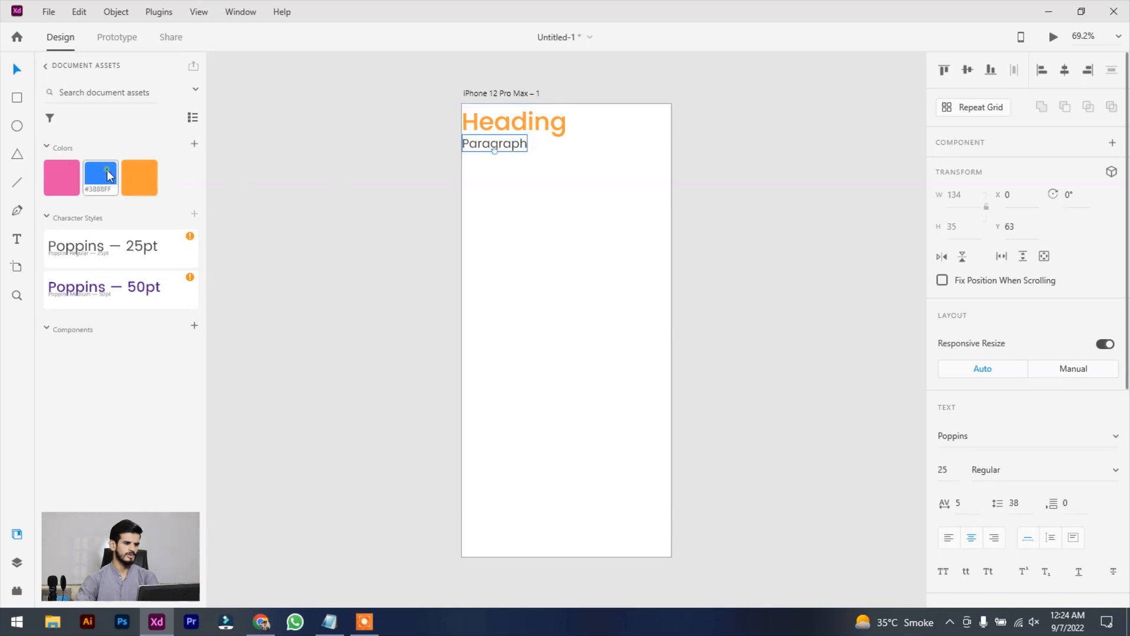
pyautogui.click(570, 214)
# - Delete the "Heading" and "Paragraph" texts from the artboard
pyautogui.moveTo(551, 182); pyautogui.dragTo(369, 77)
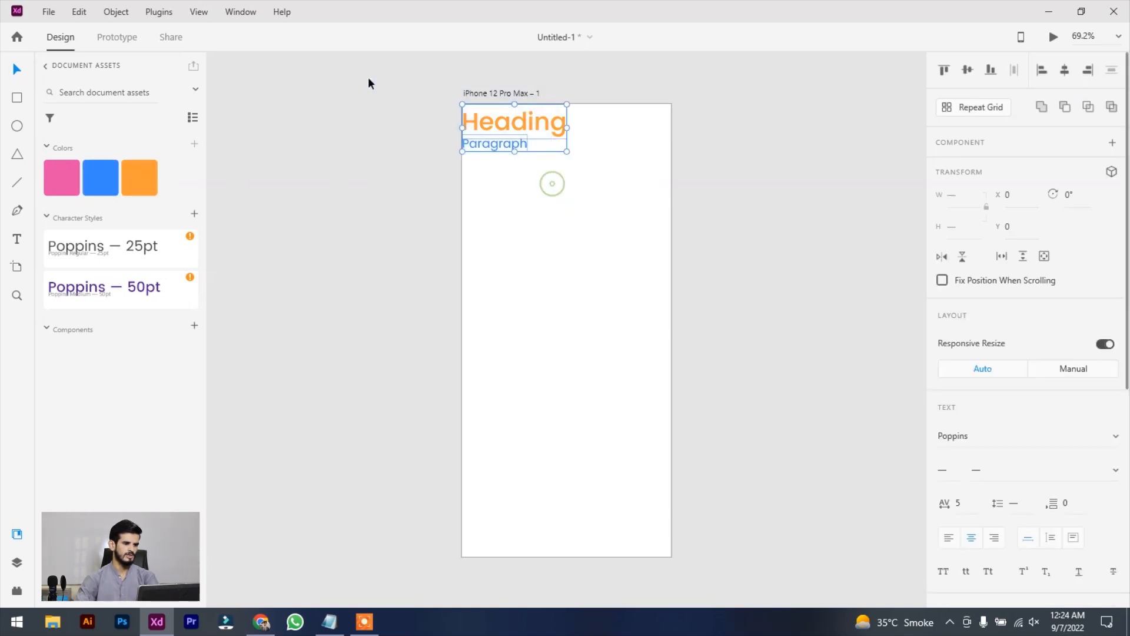
pyautogui.press('Delete')
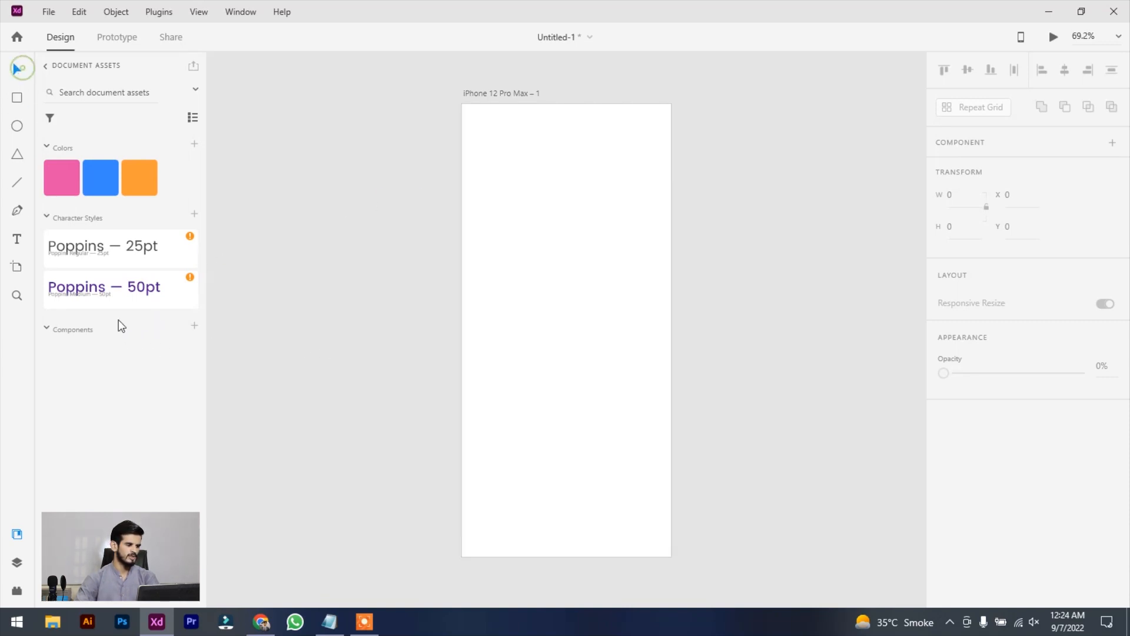
pyautogui.click(18, 103)
pyautogui.click(16, 70)
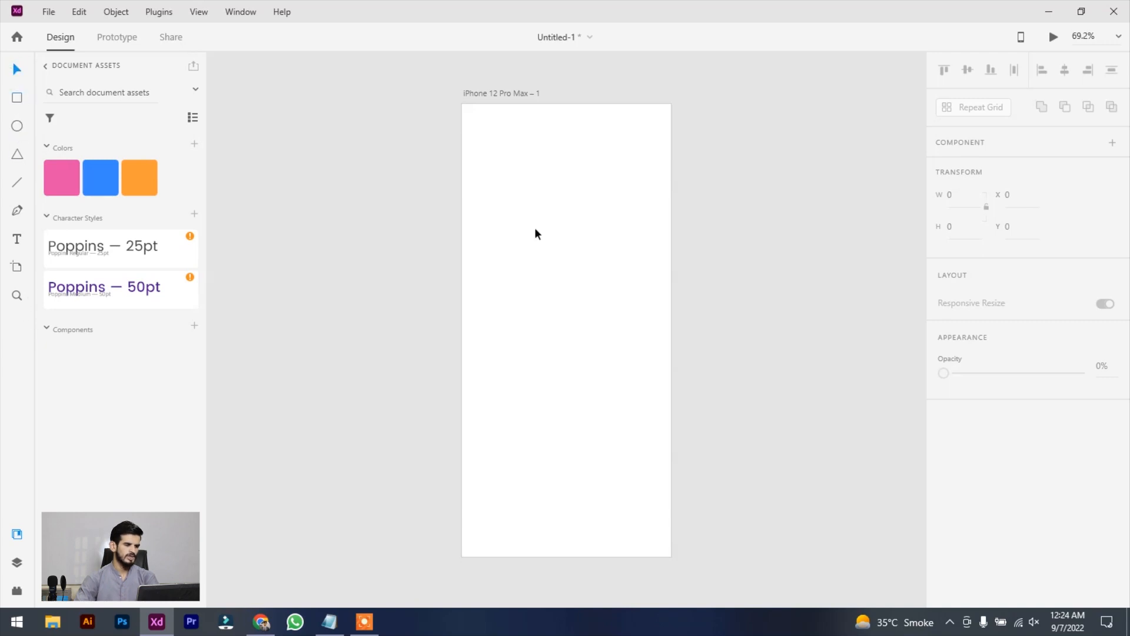
# - Draw a rectangle about 339 by 112 across the upper middle of the artboard and round its corners to about 16
pyautogui.click(16, 99)
pyautogui.moveTo(494, 231)
pyautogui.mouseDown()
pyautogui.moveTo(566, 283)
pyautogui.moveTo(665, 286)
pyautogui.moveTo(596, 270)
pyautogui.mouseUp()
pyautogui.moveTo(641, 239); pyautogui.dragTo(644, 238)
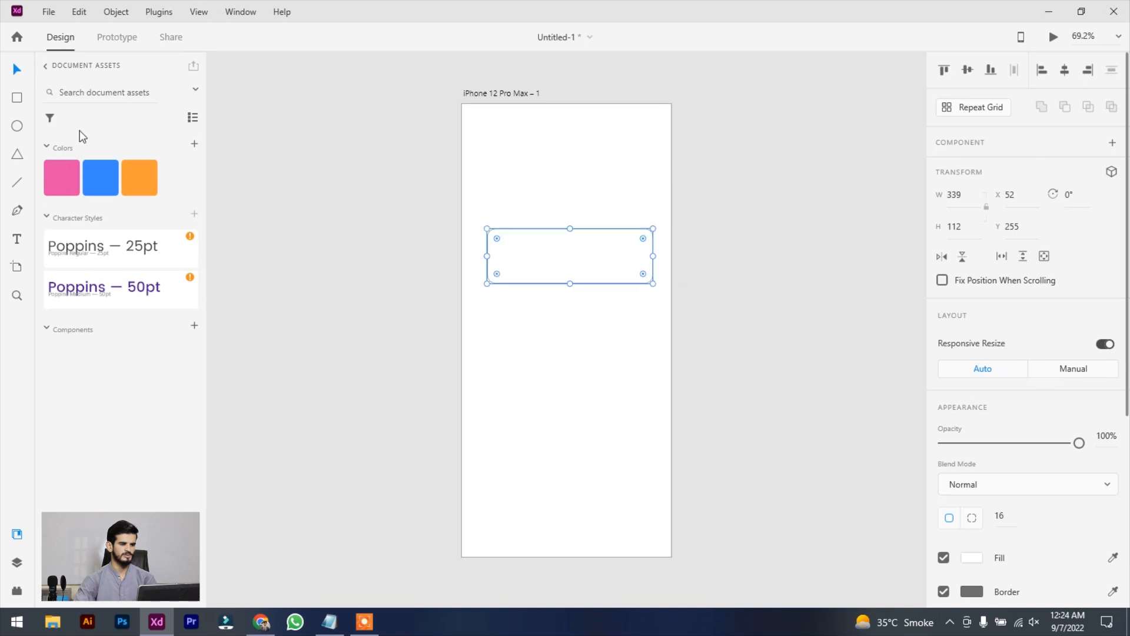
# - Fill the rectangle with the saved blue color and adjust its corner radius to about 14
pyautogui.click(86, 179)
pyautogui.moveTo(642, 239); pyautogui.dragTo(659, 235)
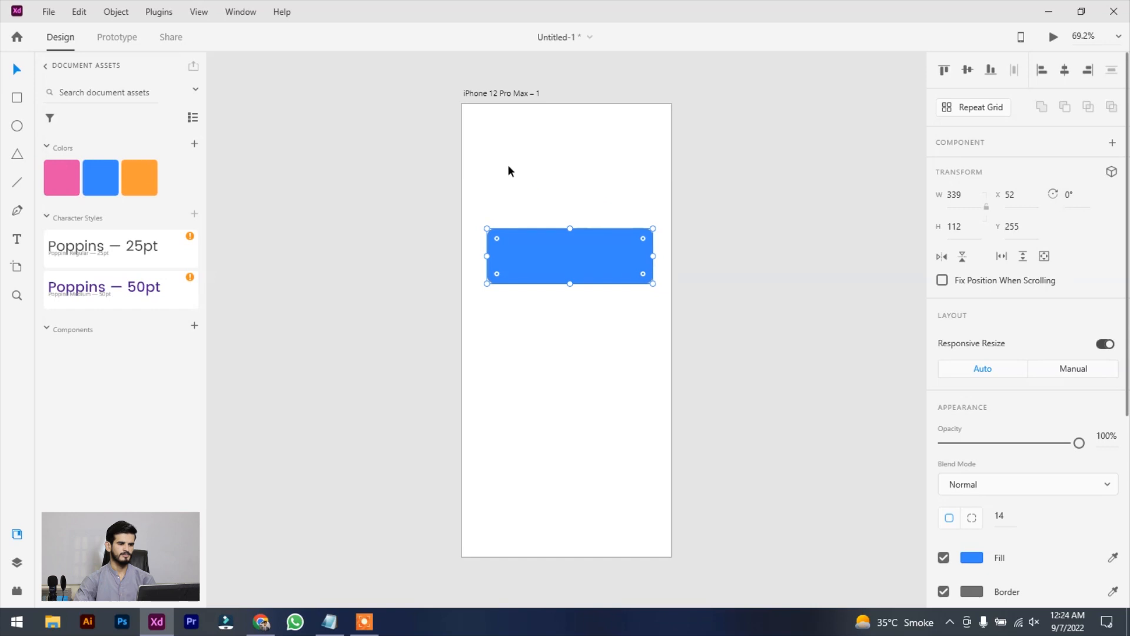
pyautogui.click(507, 166)
# - Add a text reading "Button" on top of the blue rectangle
pyautogui.click(19, 240)
pyautogui.click(510, 253)
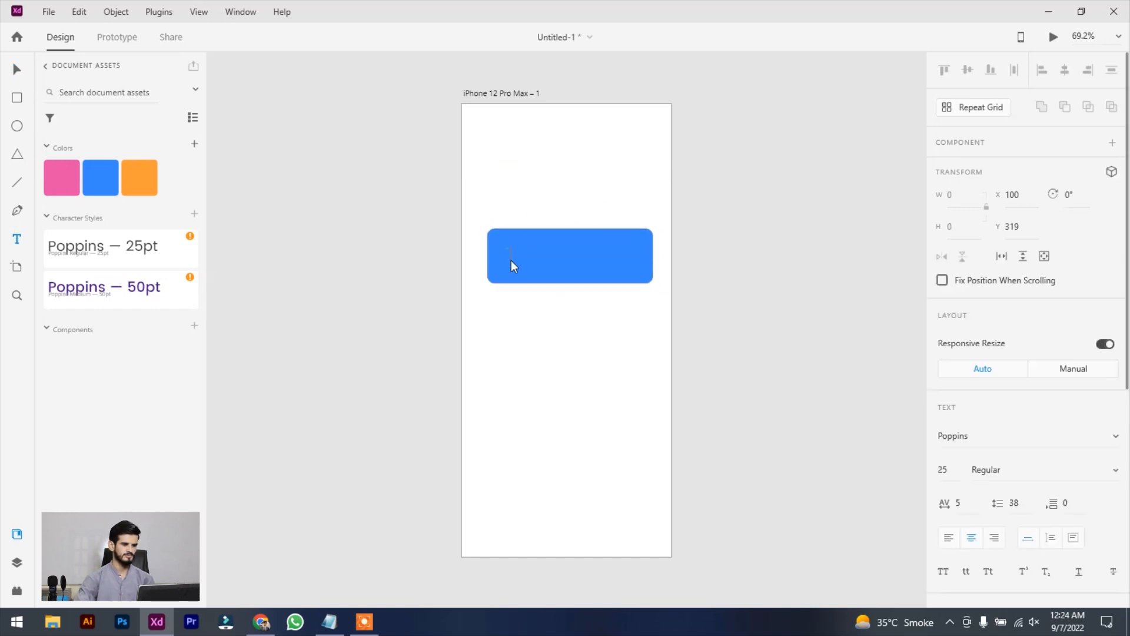
pyautogui.write('B')
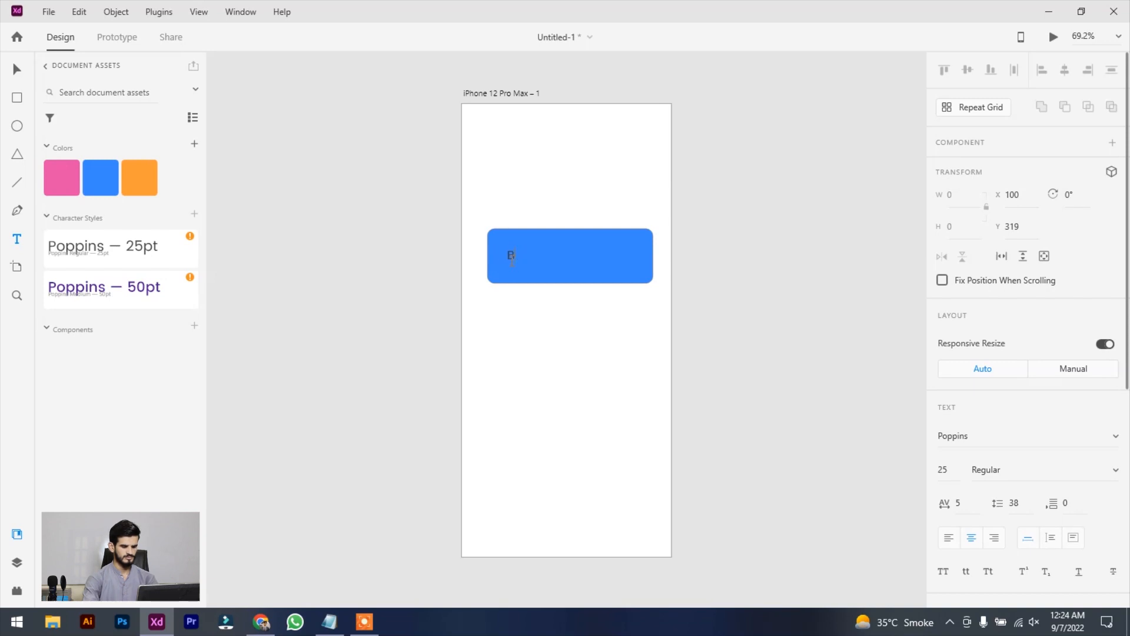
pyautogui.write('utton')
pyautogui.press('Escape')
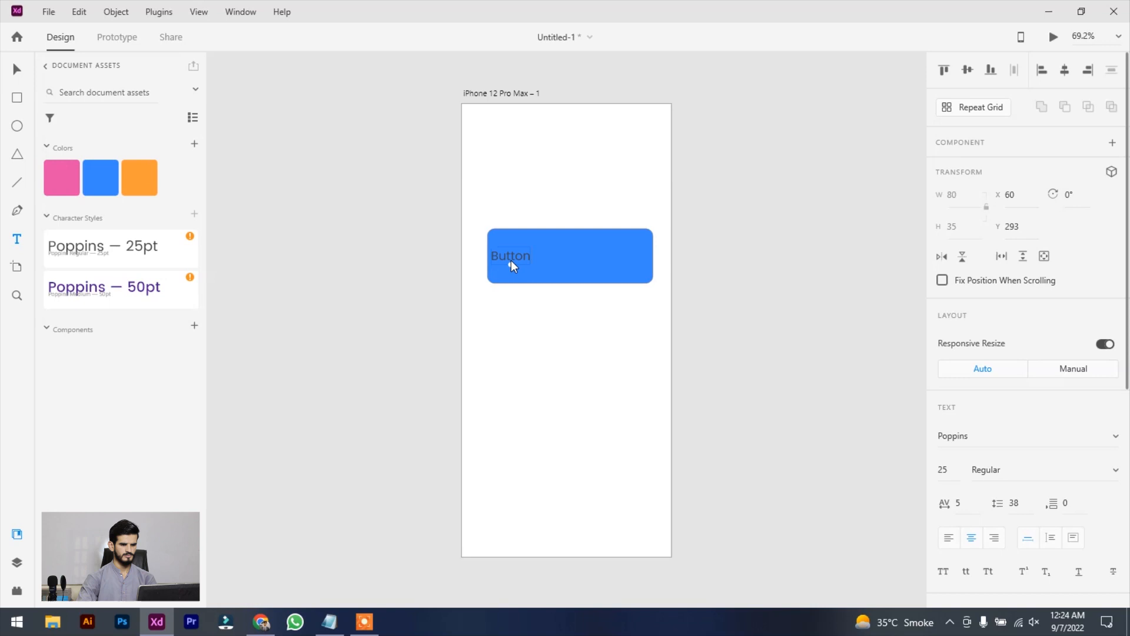
pyautogui.click(638, 353)
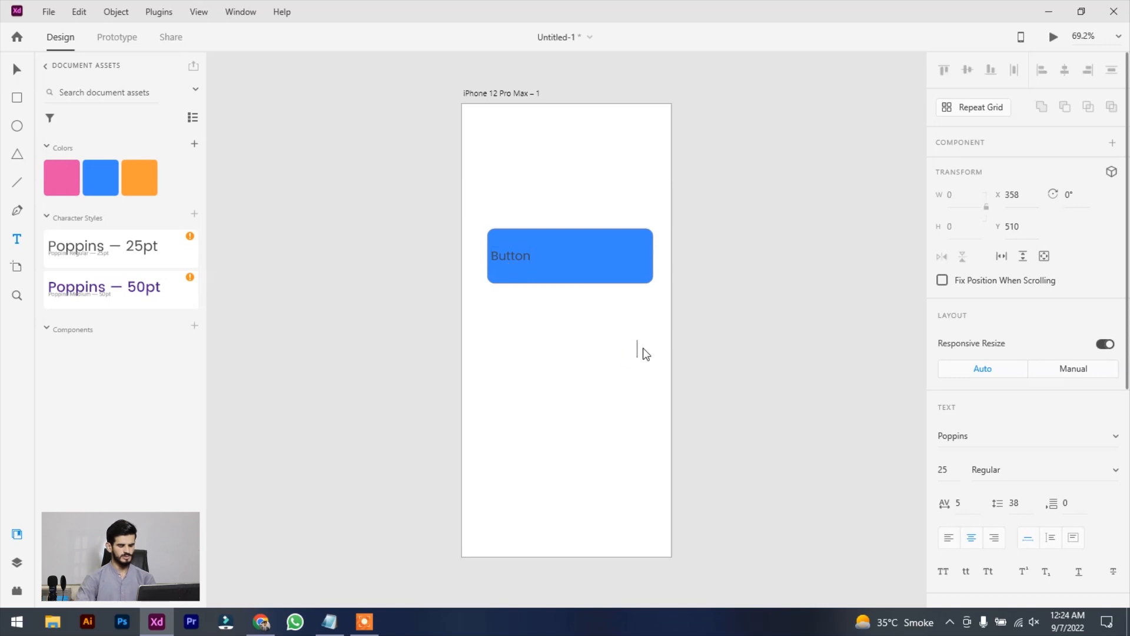
pyautogui.press('Escape')
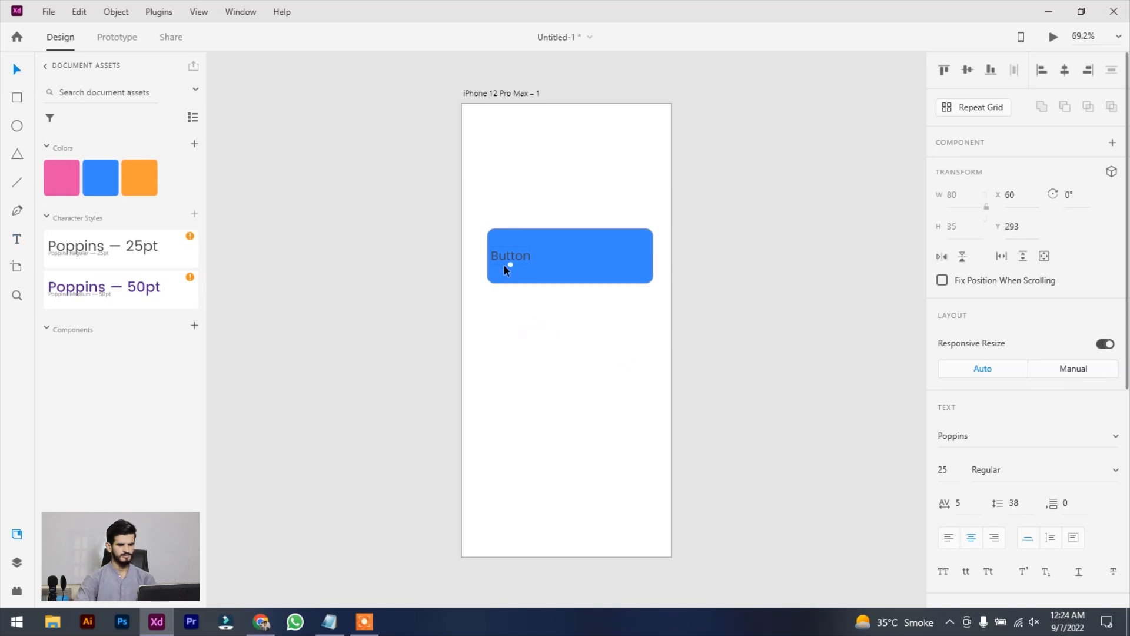
# - Enlarge the "Button" text to about size 52 in the middle of the blue rectangle and make its fill white
pyautogui.moveTo(510, 266); pyautogui.dragTo(578, 257)
pyautogui.scroll(-6, 1001, 365)
pyautogui.click(973, 367)
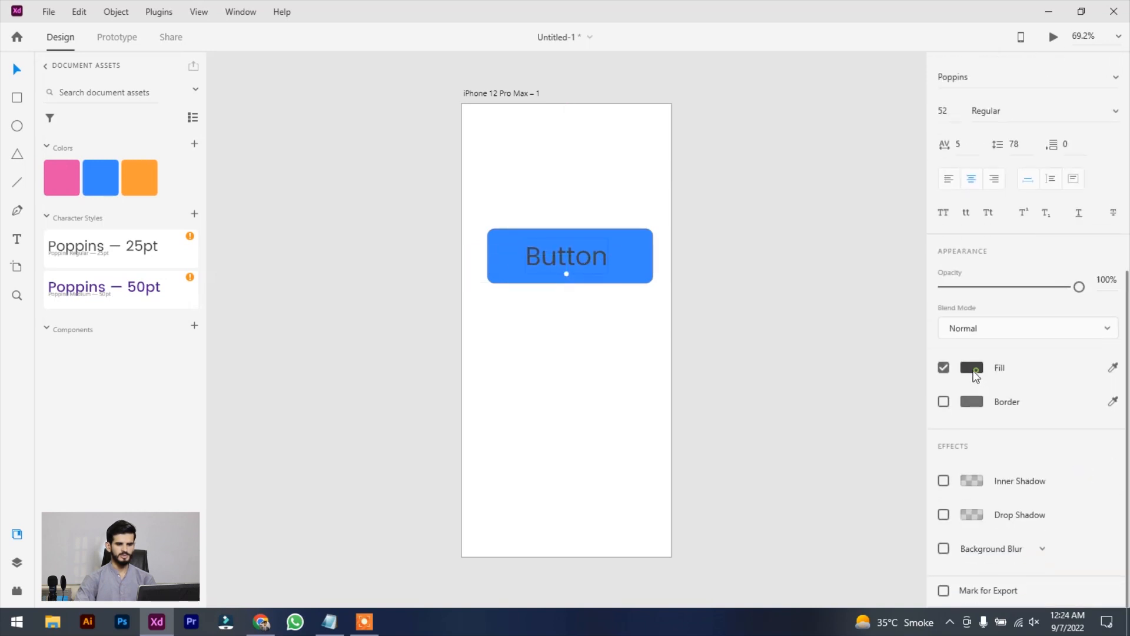
pyautogui.moveTo(786, 318); pyautogui.dragTo(734, 249)
pyautogui.click(706, 244)
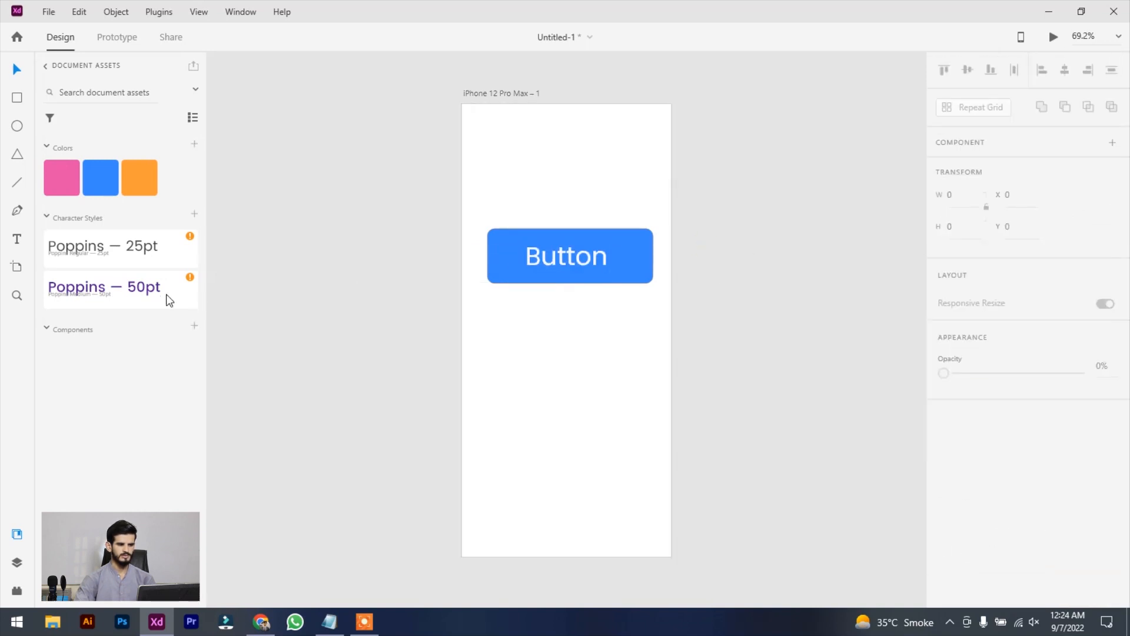
# - Apply the saved "Poppins — 50pt" character style to the "Button" text and set its fill back to white
pyautogui.click(573, 265)
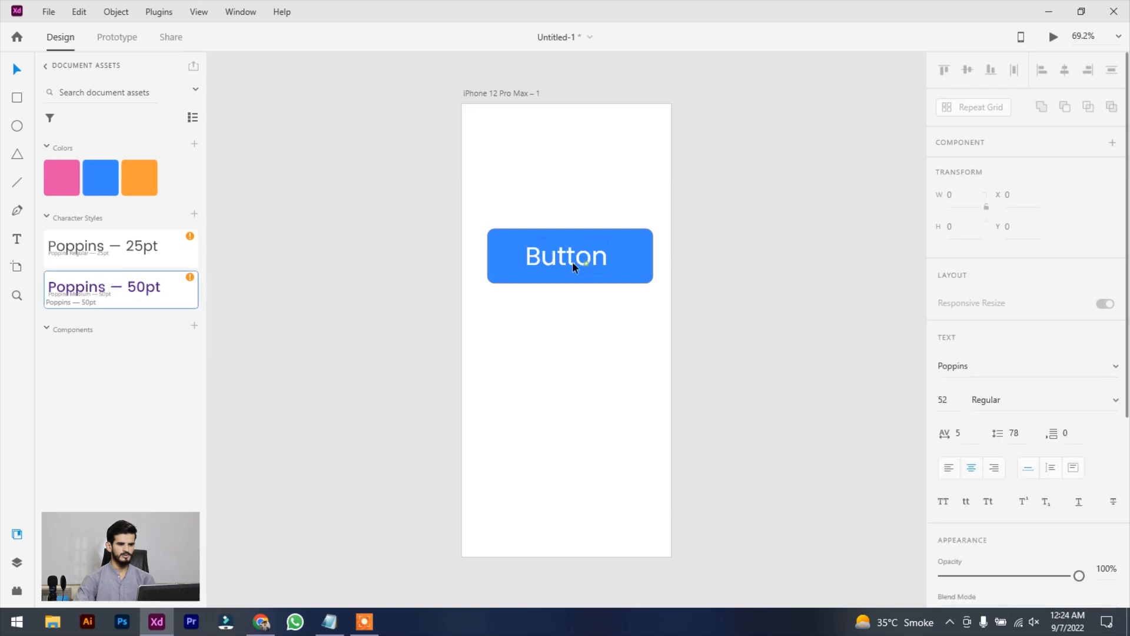
pyautogui.click(108, 296)
pyautogui.scroll(-5, 998, 413)
pyautogui.click(981, 393)
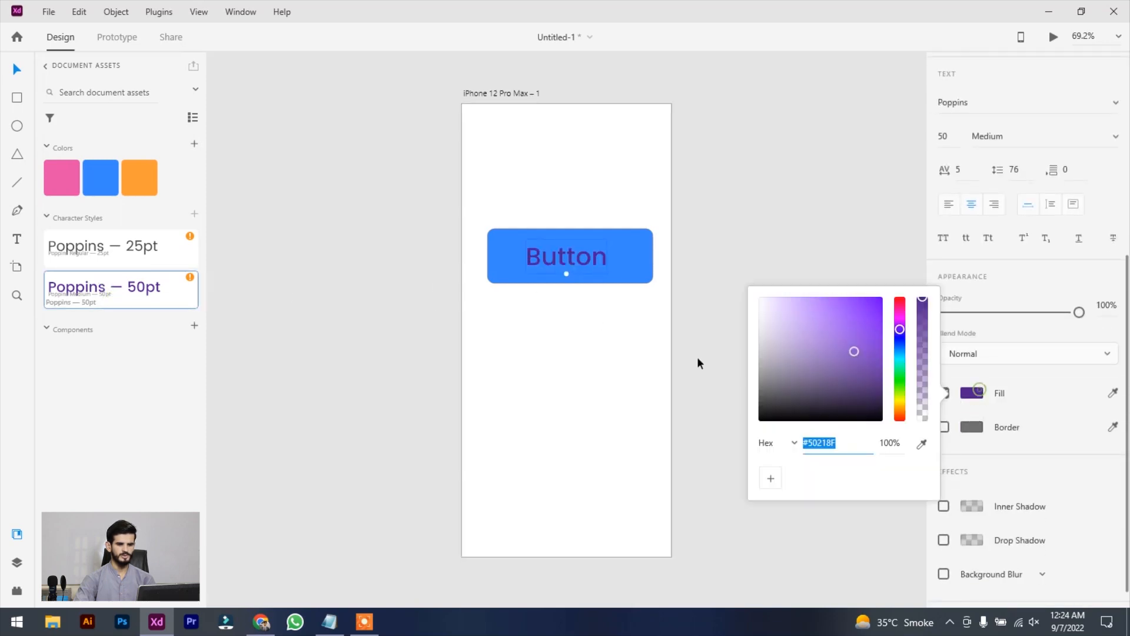
pyautogui.moveTo(788, 338); pyautogui.dragTo(741, 277)
pyautogui.click(733, 241)
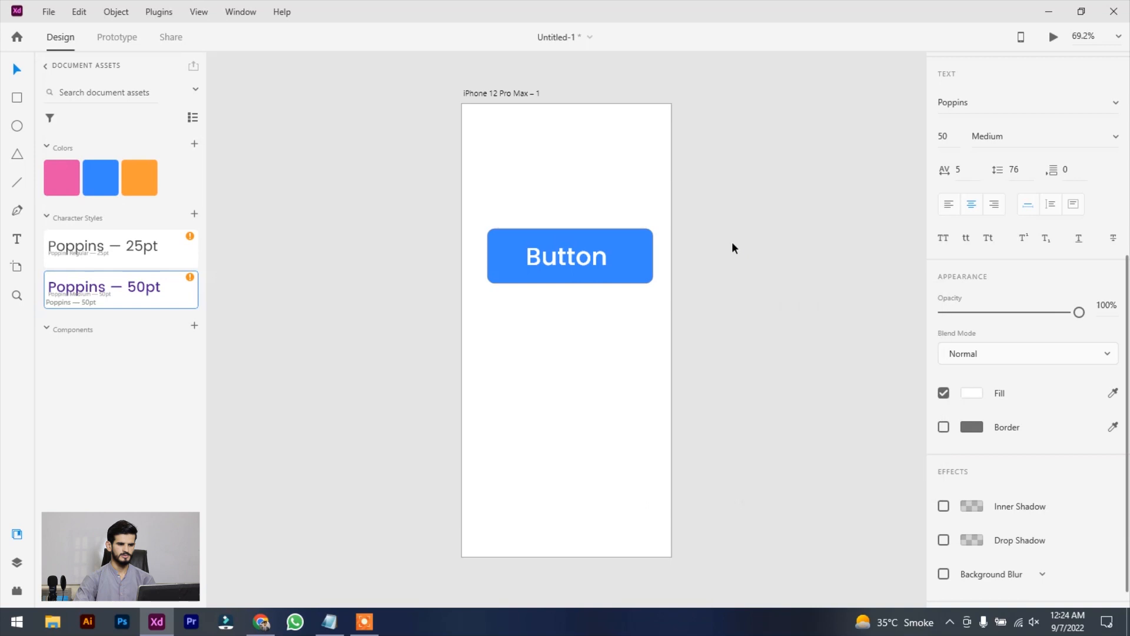
# - Remove the border from the blue button rectangle
pyautogui.click(562, 259)
pyautogui.click(639, 266)
pyautogui.scroll(-3, 886, 430)
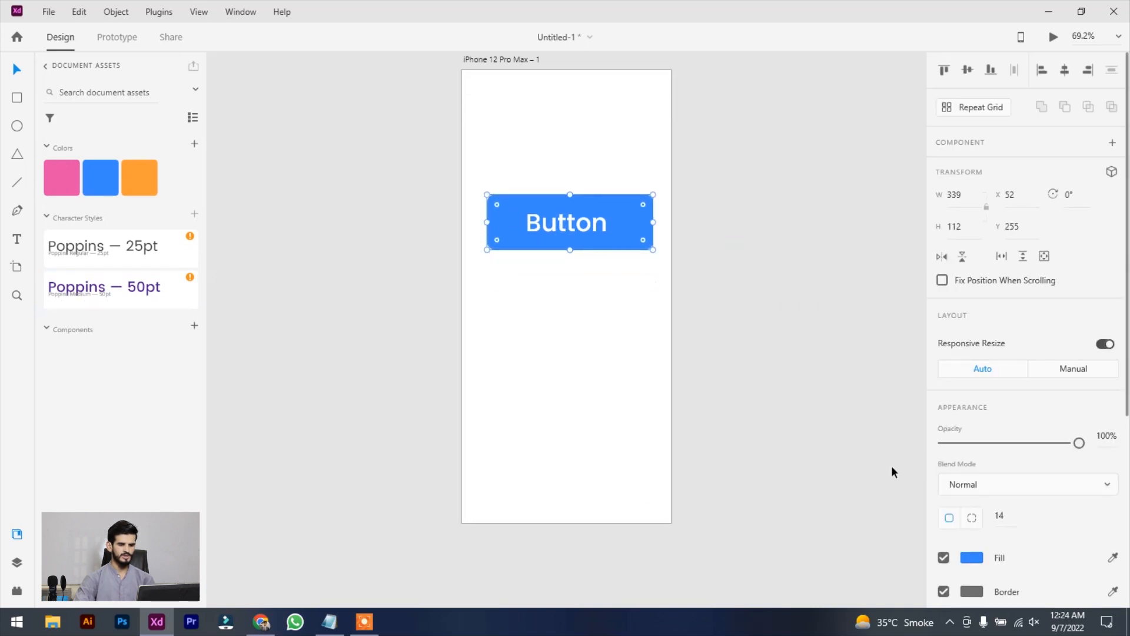
pyautogui.click(944, 591)
# - Align the "Button" text and the blue rectangle to a common centre
pyautogui.moveTo(602, 252); pyautogui.dragTo(527, 188)
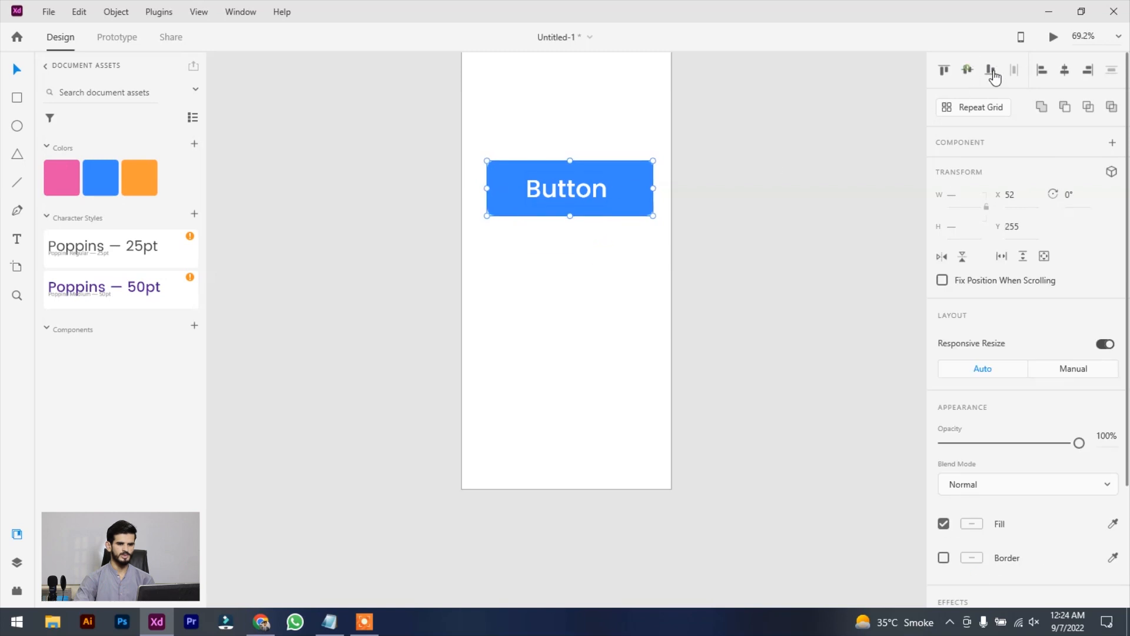
pyautogui.click(1064, 69)
pyautogui.click(600, 283)
# - Turn off Responsive Resize for the text and blue rectangle and scale both down together to about 261 × 86
pyautogui.scroll(-3, 567, 207)
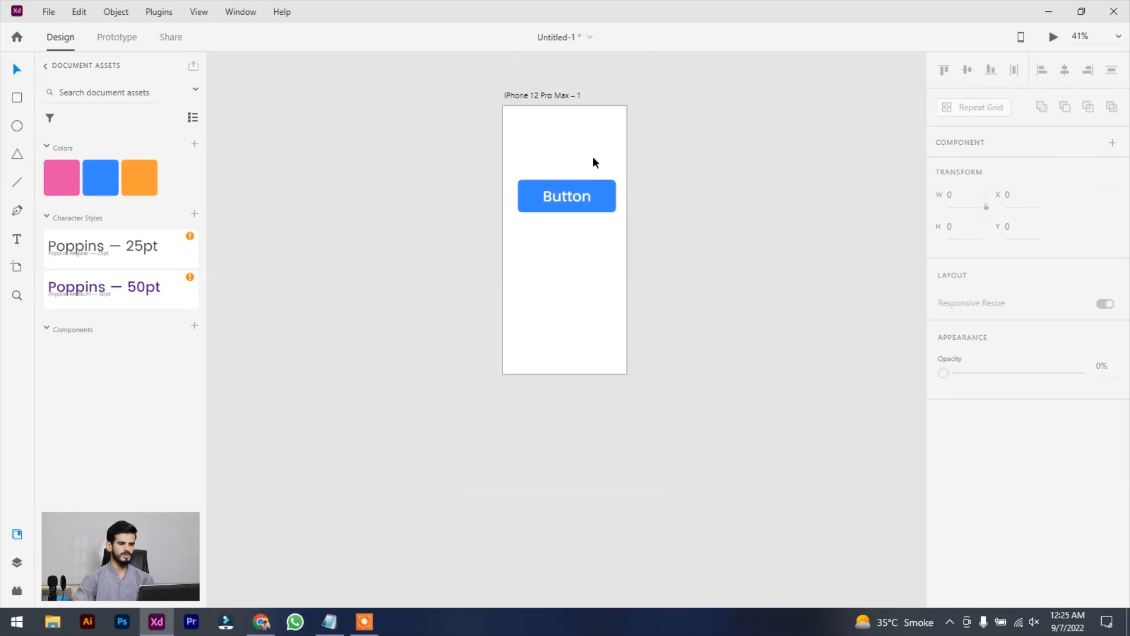
pyautogui.moveTo(593, 156); pyautogui.dragTo(583, 255)
pyautogui.moveTo(595, 353); pyautogui.dragTo(511, 239)
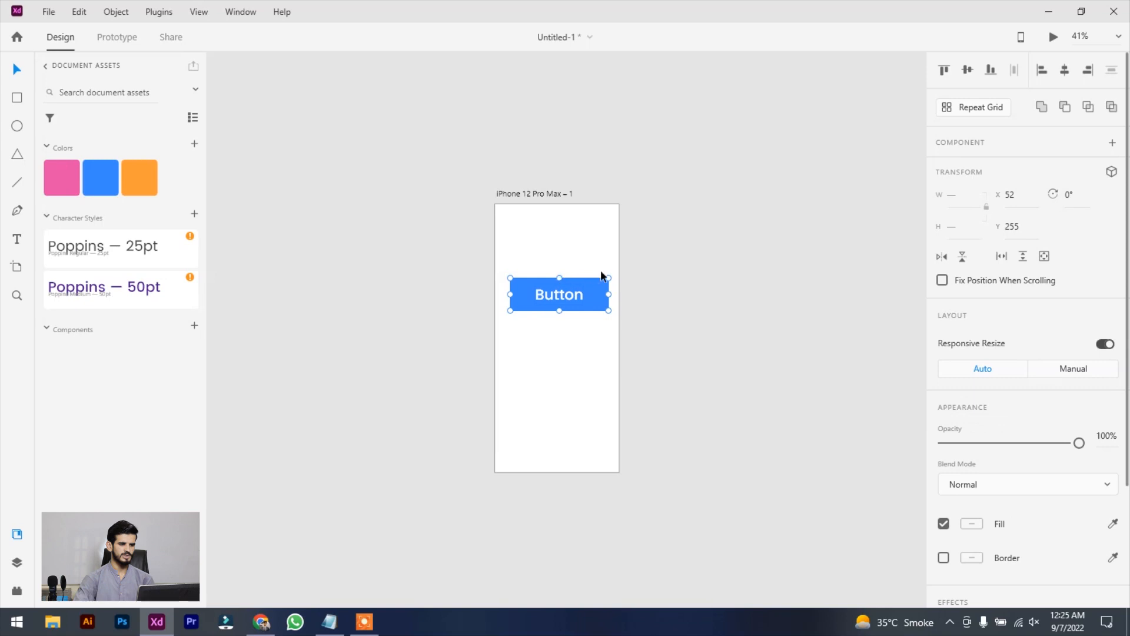
pyautogui.click(1105, 344)
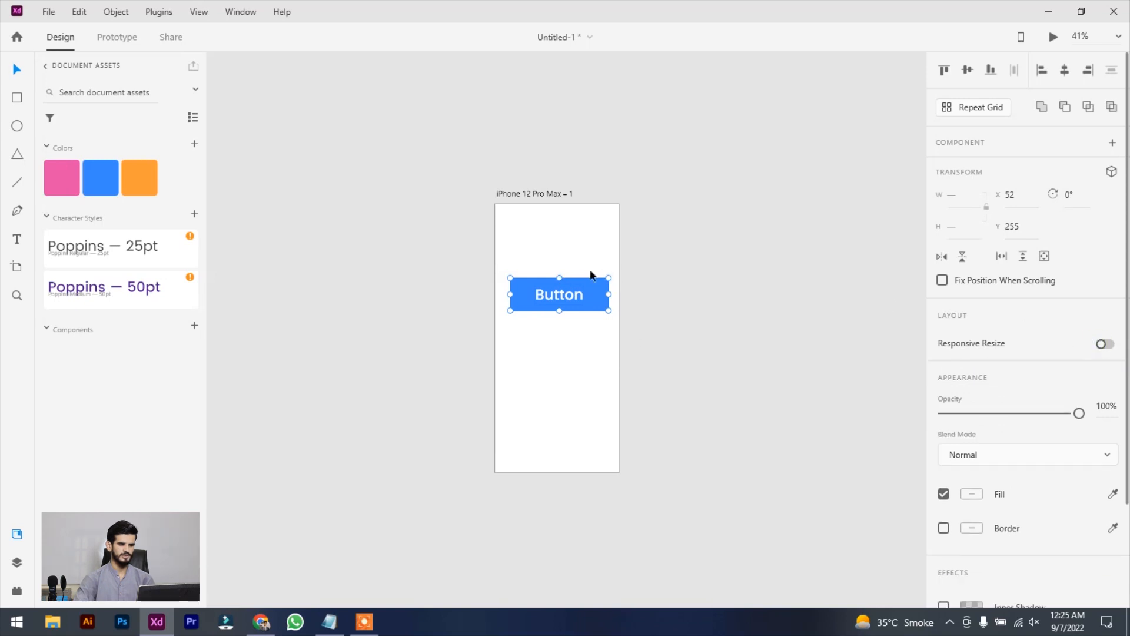
pyautogui.moveTo(600, 284)
pyautogui.mouseDown()
pyautogui.moveTo(573, 298)
pyautogui.moveTo(599, 286)
pyautogui.mouseUp()
pyautogui.scroll(3, 579, 305)
pyautogui.scroll(3, 578, 305)
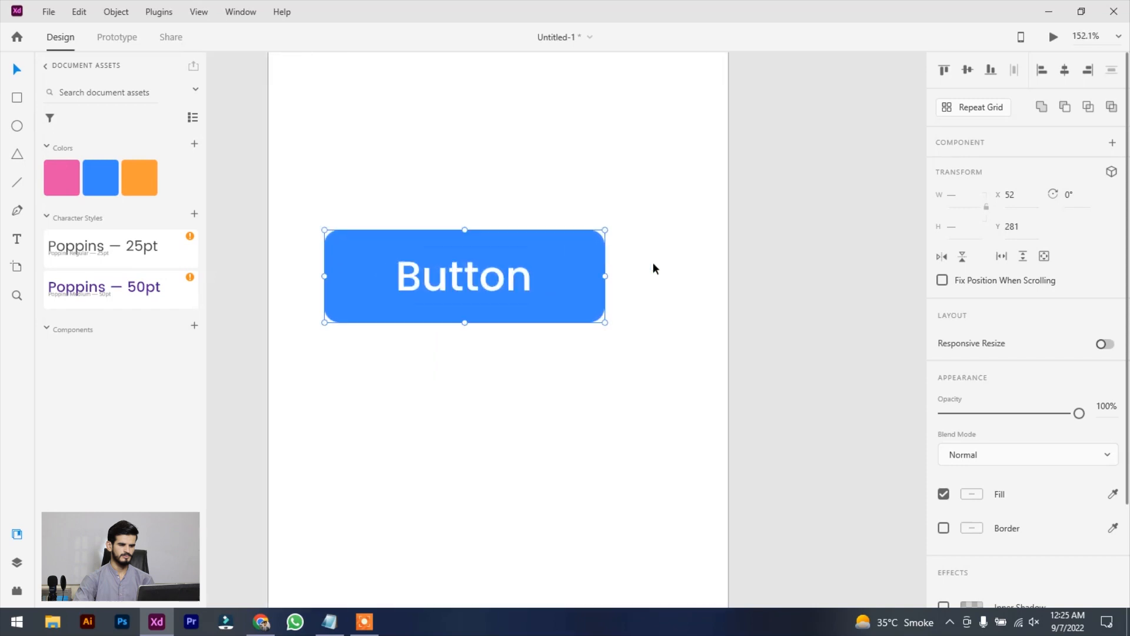
# - Group the text and rectangle and move the group to the artboard's upper-left corner, at about X 20, Y 14
pyautogui.click(589, 269)
pyautogui.moveTo(638, 227); pyautogui.dragTo(315, 371)
pyautogui.hotkey('ctrl', 'g')
pyautogui.moveTo(472, 288); pyautogui.dragTo(461, 99)
pyautogui.scroll(-5, 444, 126)
# - Save the button group as a component in the document assets
pyautogui.click(453, 226)
pyautogui.click(422, 93)
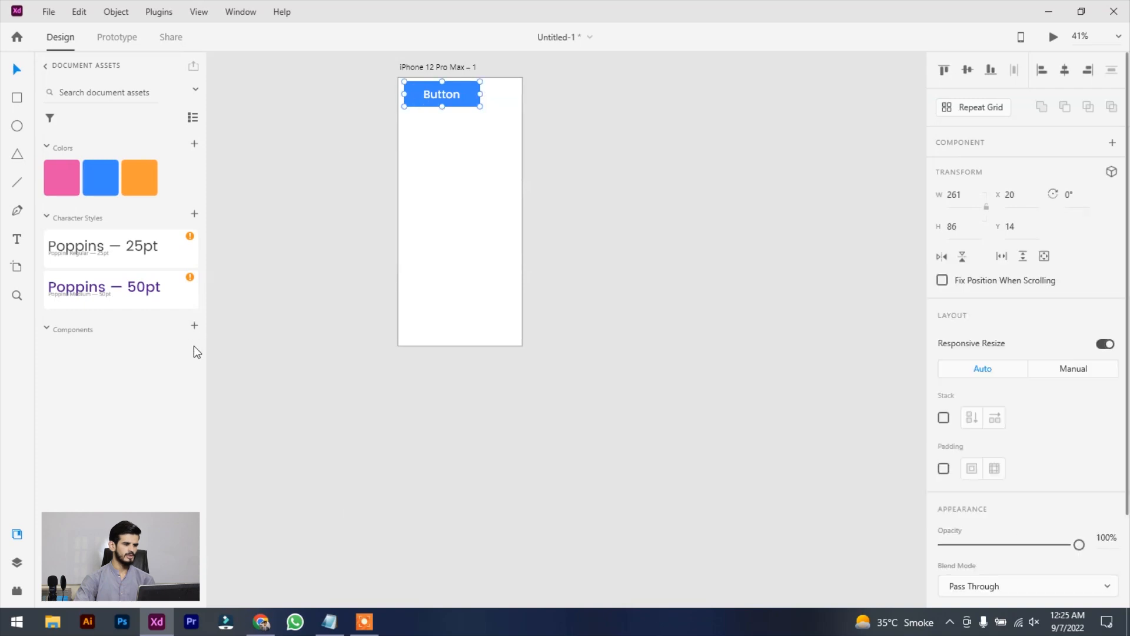
pyautogui.click(196, 326)
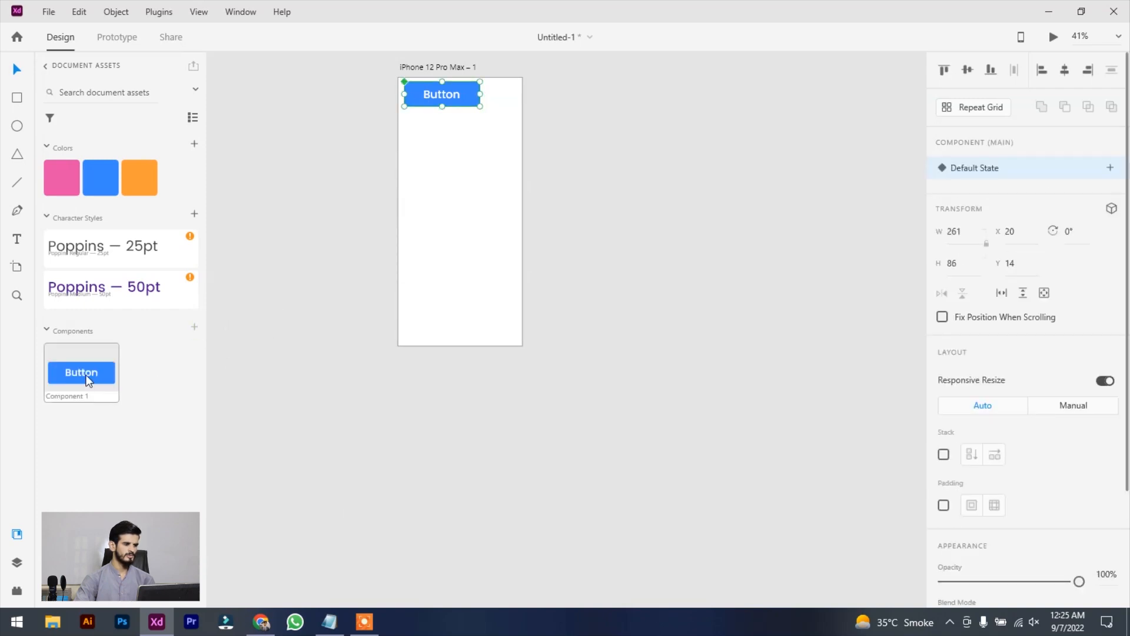
pyautogui.click(450, 230)
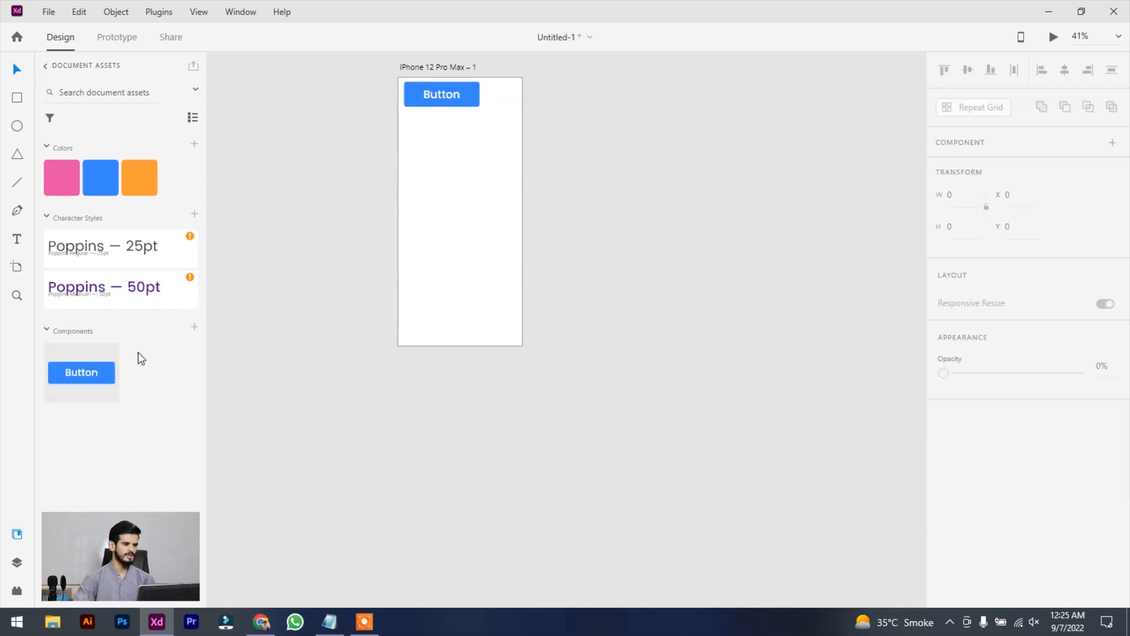
# - Place three instances of the saved button component in an evenly spaced column below the original button
pyautogui.moveTo(91, 375); pyautogui.dragTo(425, 146)
pyautogui.moveTo(106, 371); pyautogui.dragTo(431, 186)
pyautogui.moveTo(112, 370); pyautogui.dragTo(419, 229)
# - Compare the corner marker of the main button component with that of the first instance below it
pyautogui.scroll(2, 437, 110)
pyautogui.scroll(1, 413, 186)
pyautogui.scroll(3, 413, 185)
pyautogui.click(457, 179)
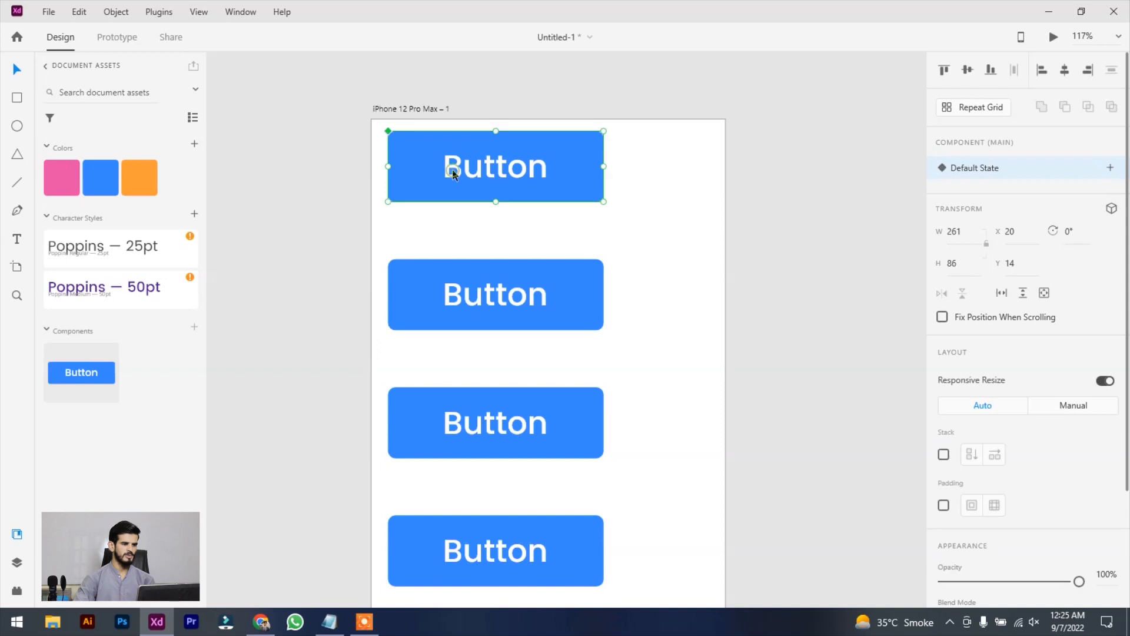
pyautogui.click(483, 286)
pyautogui.click(397, 184)
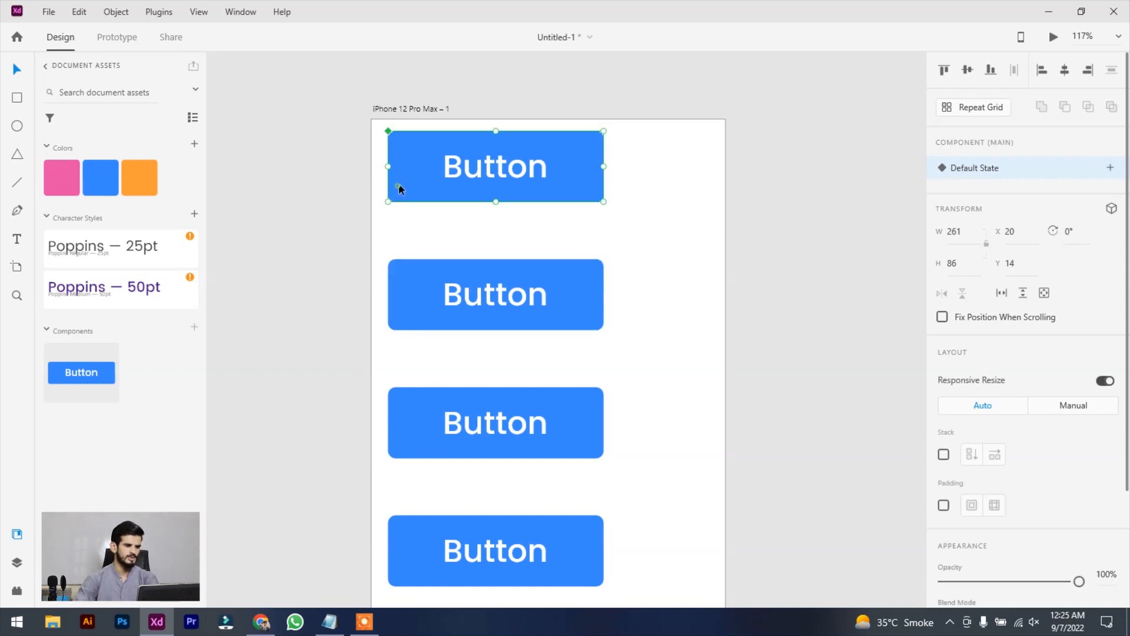
pyautogui.scroll(2, 394, 135)
pyautogui.click(380, 138)
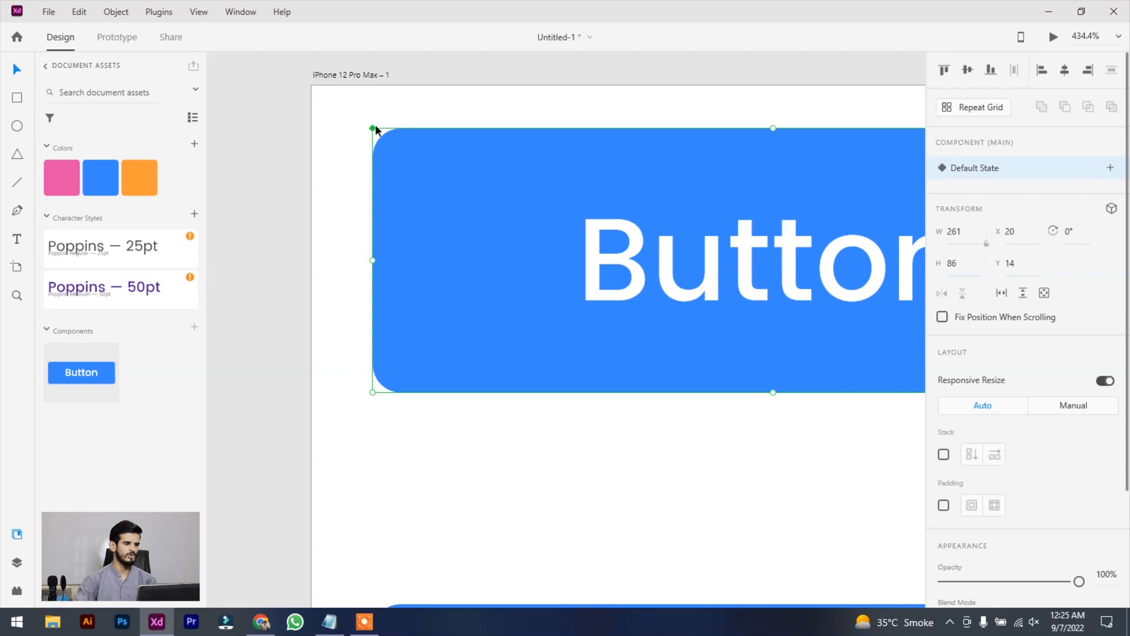
pyautogui.scroll(-2, 453, 191)
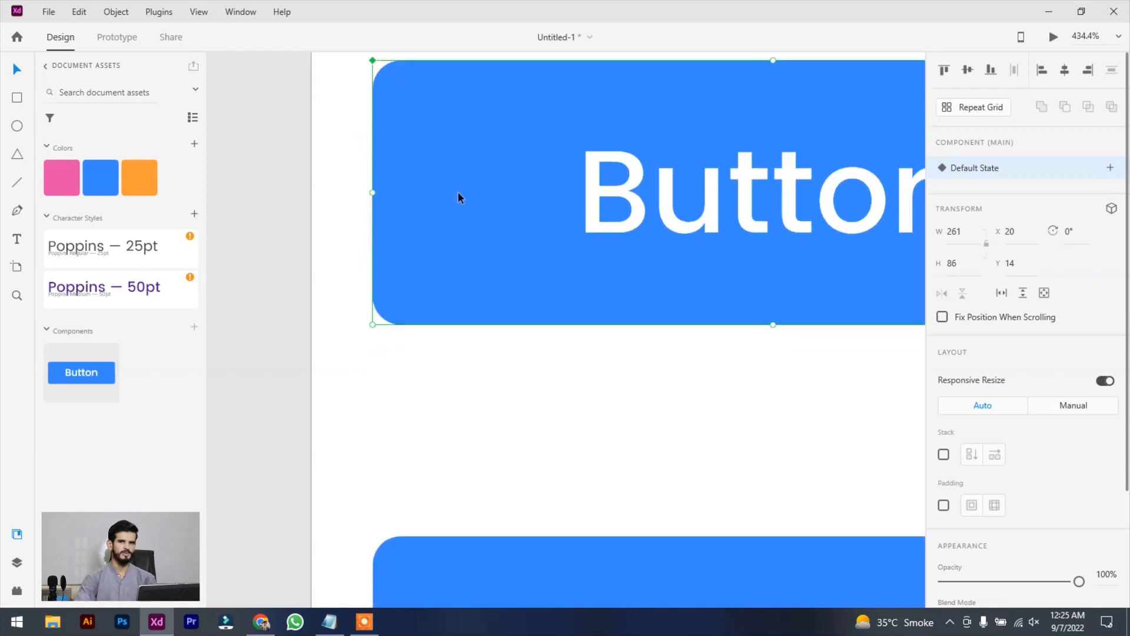
pyautogui.scroll(-3, 502, 252)
pyautogui.scroll(-5, 502, 252)
pyautogui.scroll(5, 490, 368)
pyautogui.click(440, 298)
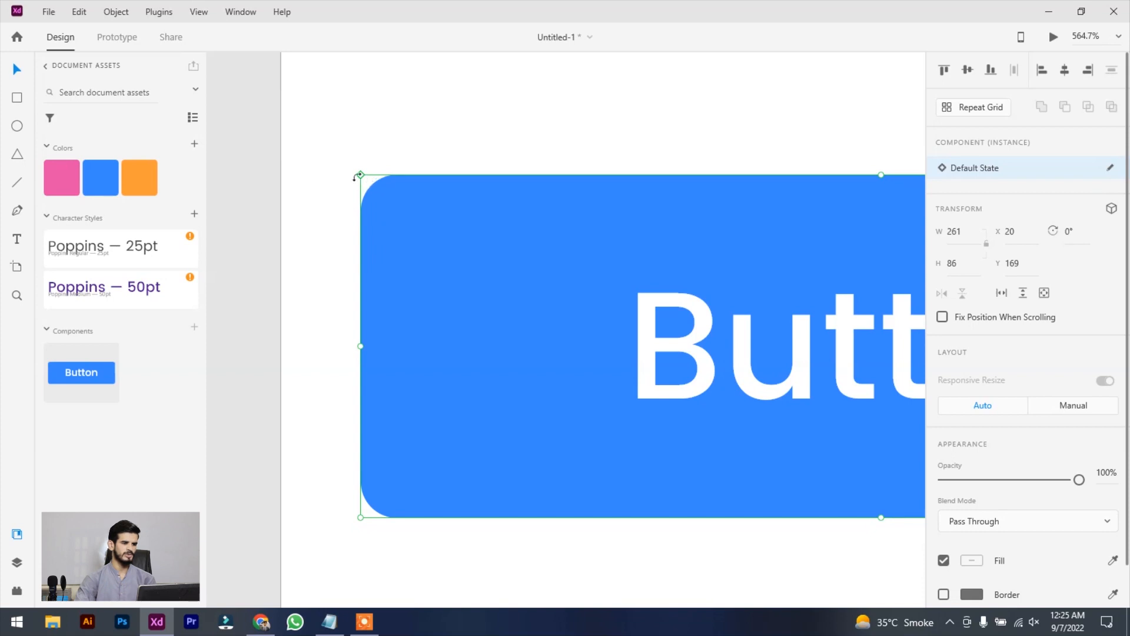
pyautogui.scroll(-10, 361, 182)
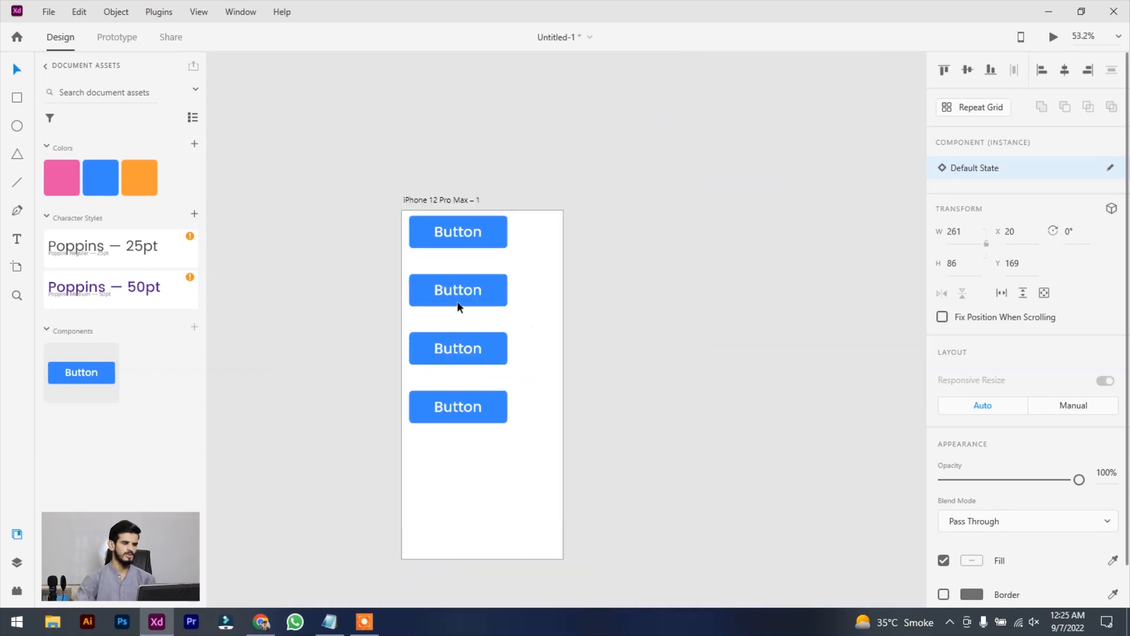
# - Examine the three button instances in turn and check them against the main component above
pyautogui.moveTo(540, 270); pyautogui.dragTo(440, 437)
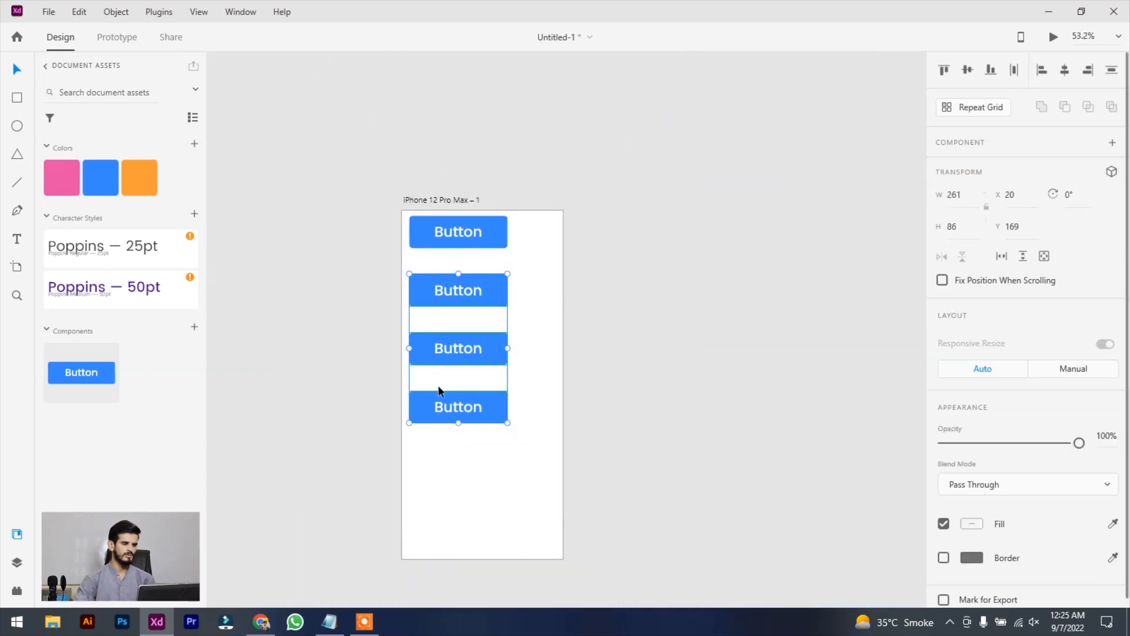
pyautogui.click(517, 370)
pyautogui.click(434, 345)
pyautogui.scroll(5, 393, 335)
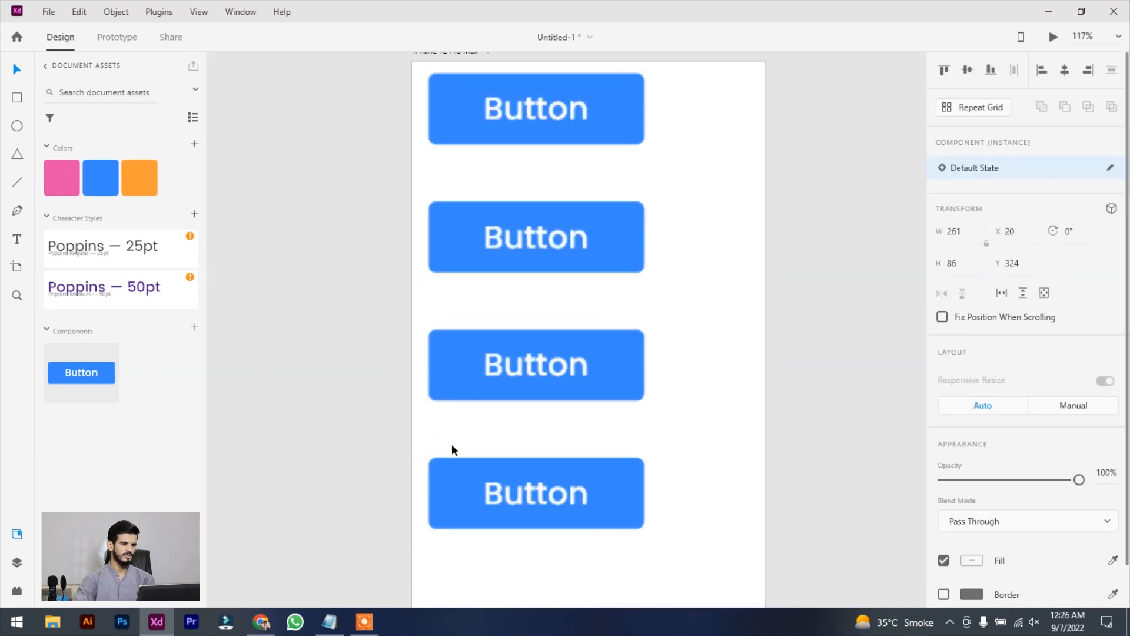
pyautogui.click(457, 489)
pyautogui.click(488, 340)
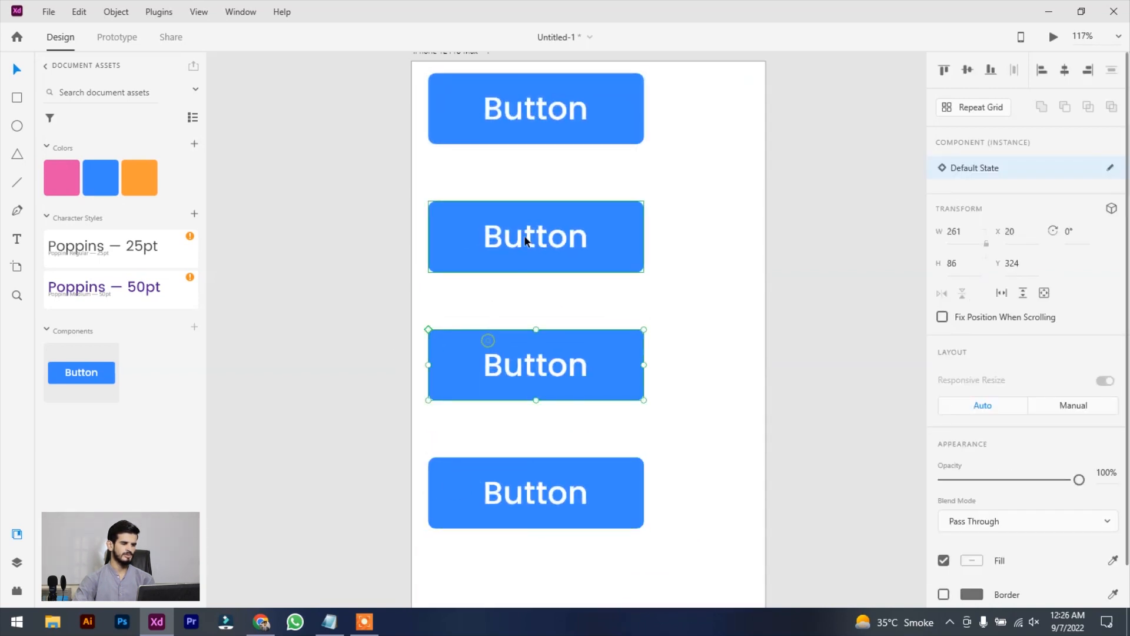
pyautogui.click(525, 240)
pyautogui.scroll(2, 482, 221)
pyautogui.click(440, 161)
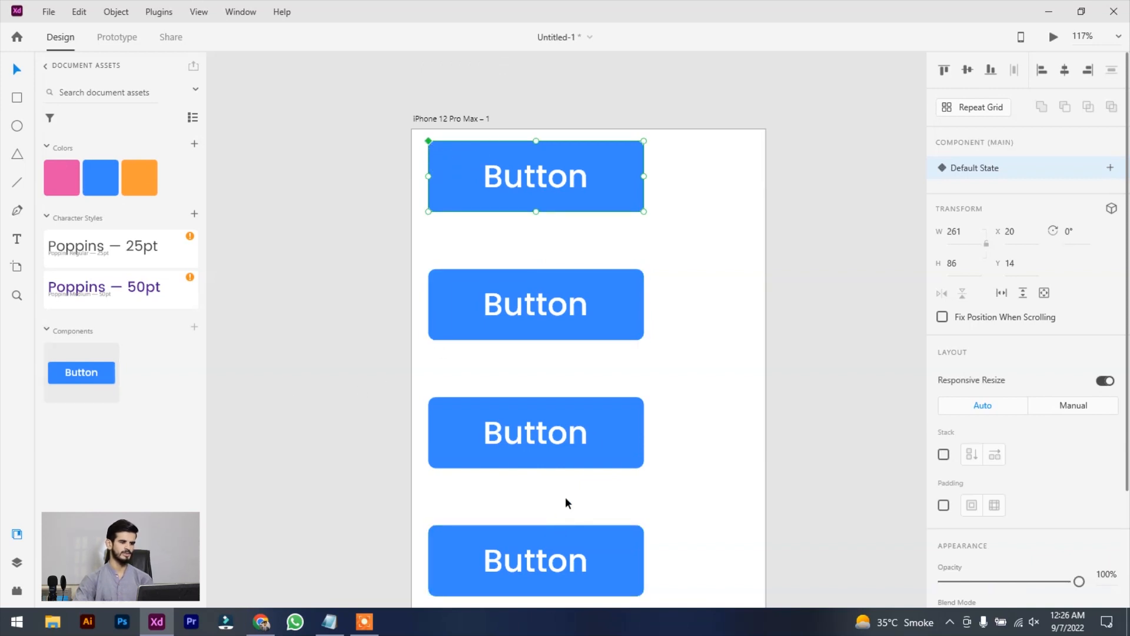
pyautogui.click(692, 277)
pyautogui.scroll(-3, 656, 251)
pyautogui.moveTo(618, 339); pyautogui.dragTo(462, 284)
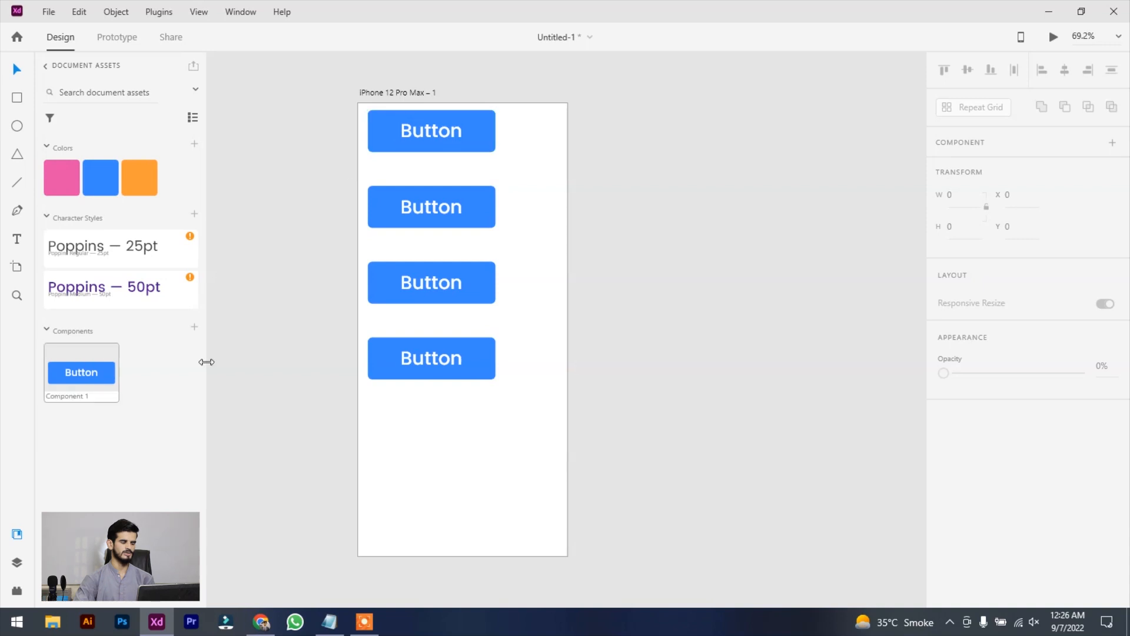
# - Change the fill of the main component's background rectangle to near-black
pyautogui.click(399, 151)
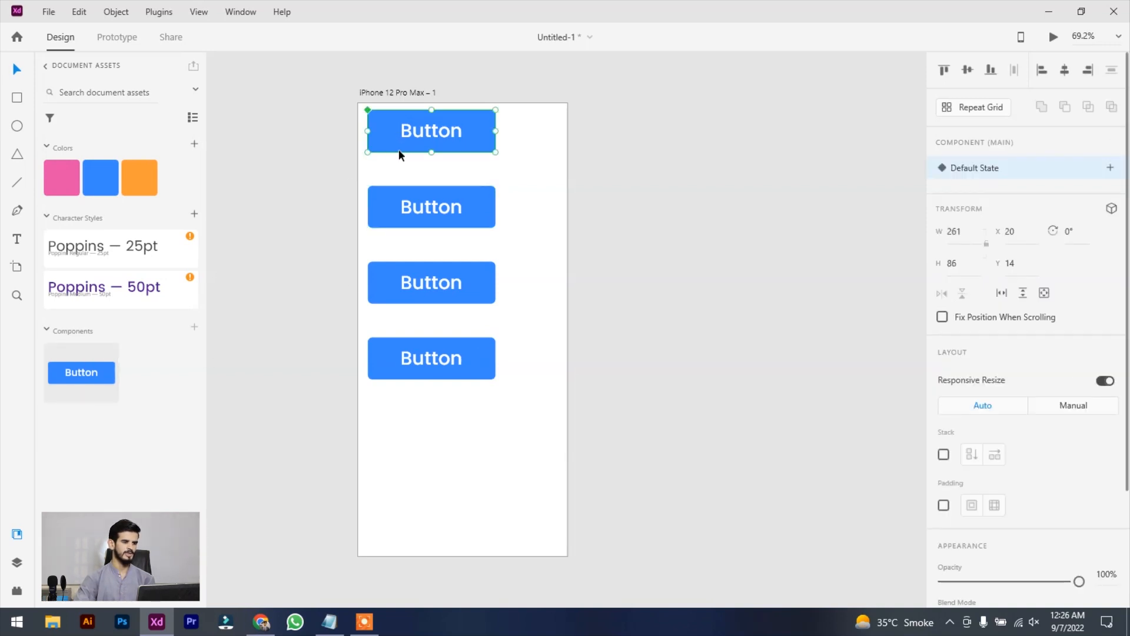
pyautogui.click(501, 168)
pyautogui.click(411, 130)
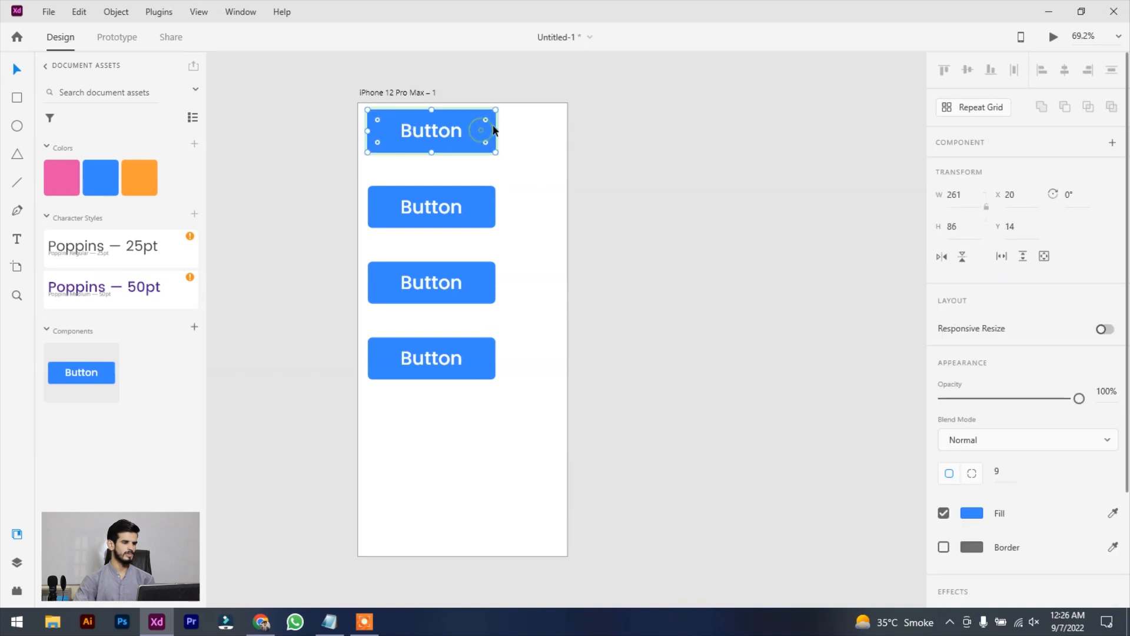
pyautogui.click(972, 515)
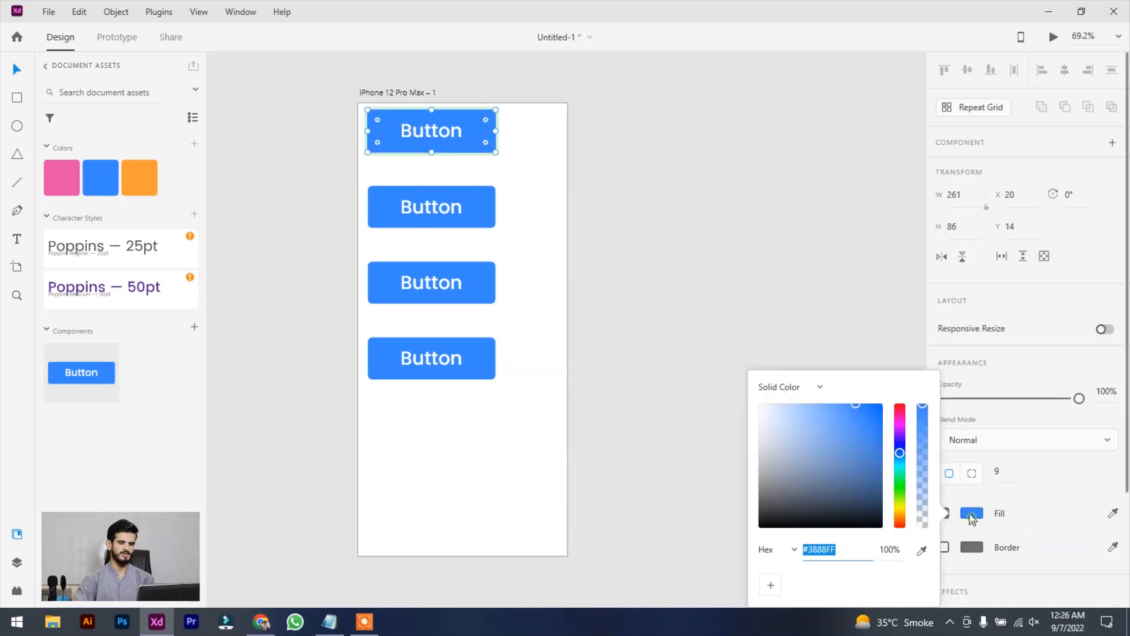
pyautogui.moveTo(831, 438); pyautogui.dragTo(763, 524)
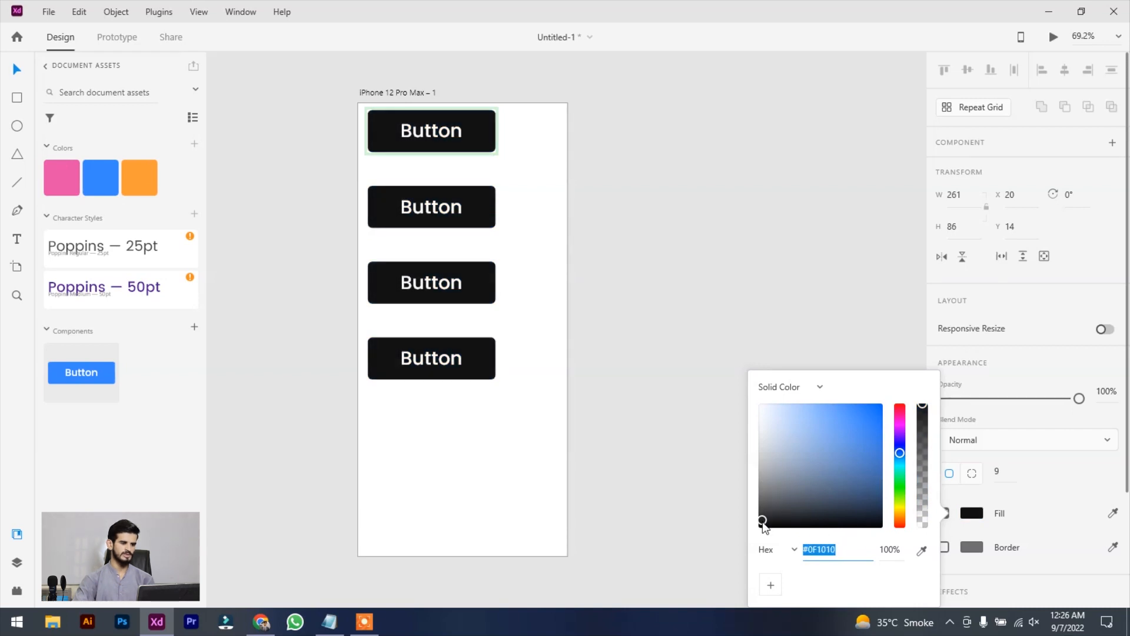
pyautogui.click(1001, 442)
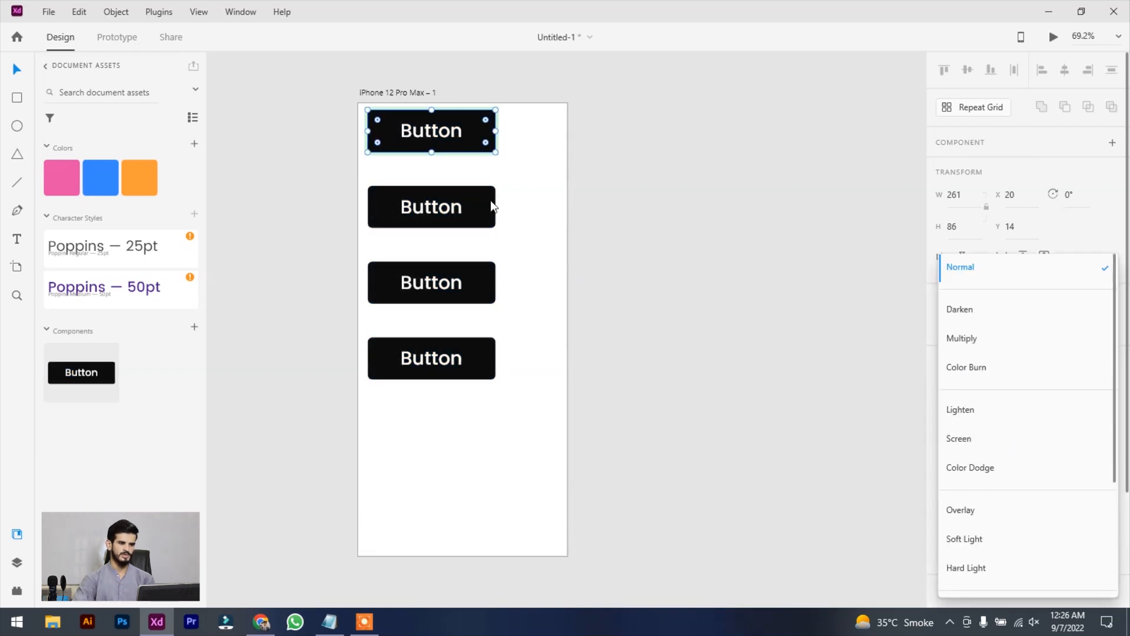
pyautogui.click(452, 133)
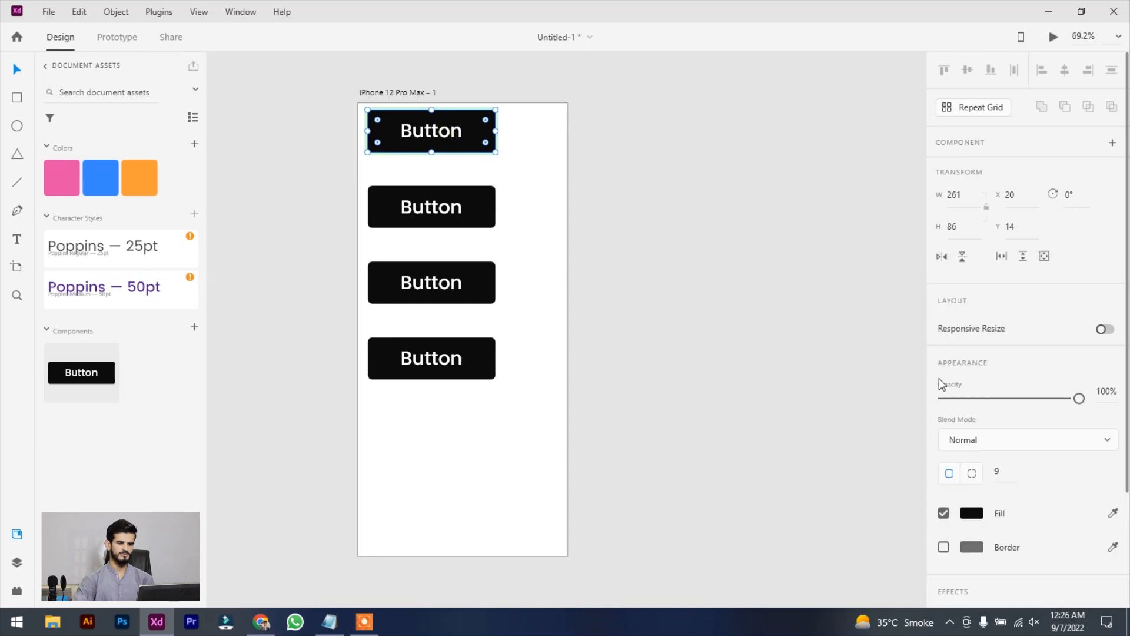
# - Set the font weight of the main component's "Button" text to SemiBold
pyautogui.scroll(2, 356, 295)
pyautogui.doubleClick(404, 198)
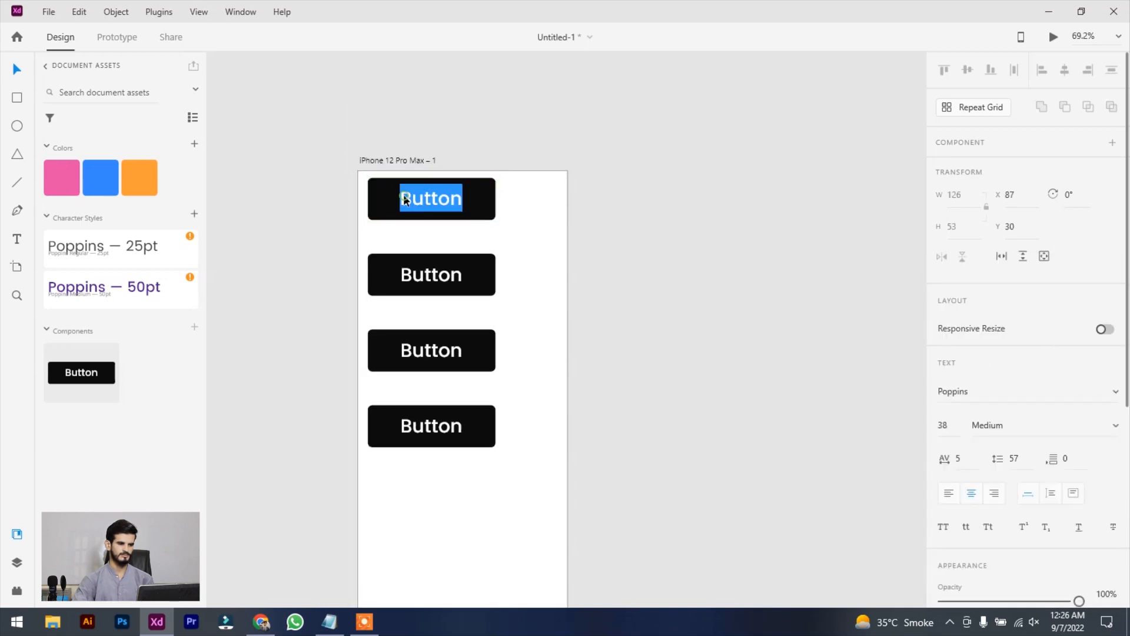
pyautogui.press('Escape')
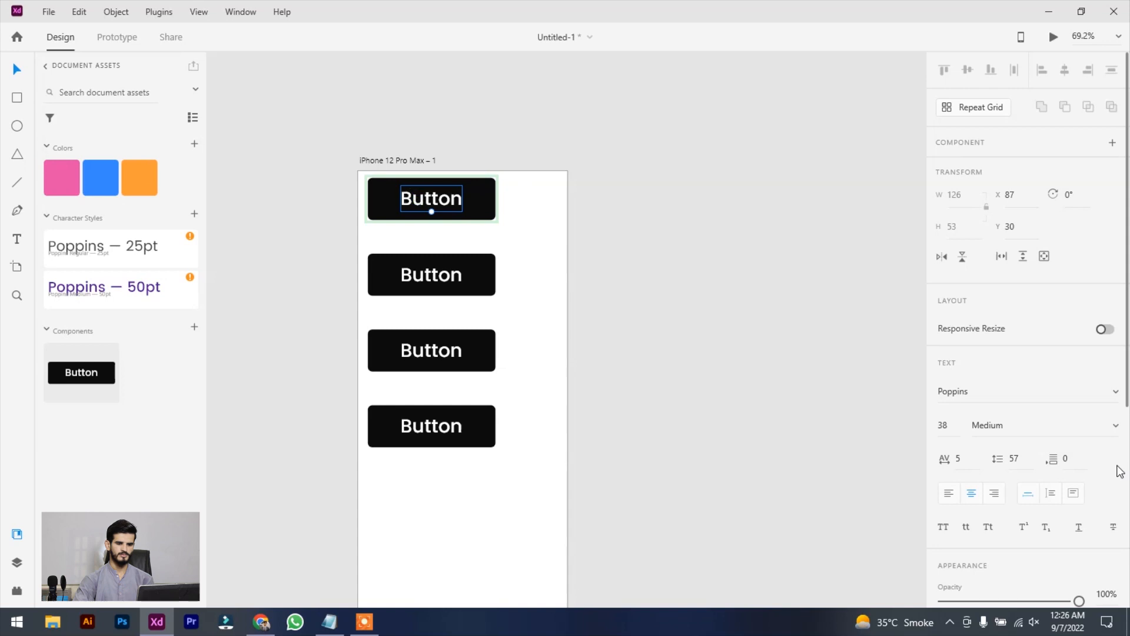
pyautogui.click(1112, 426)
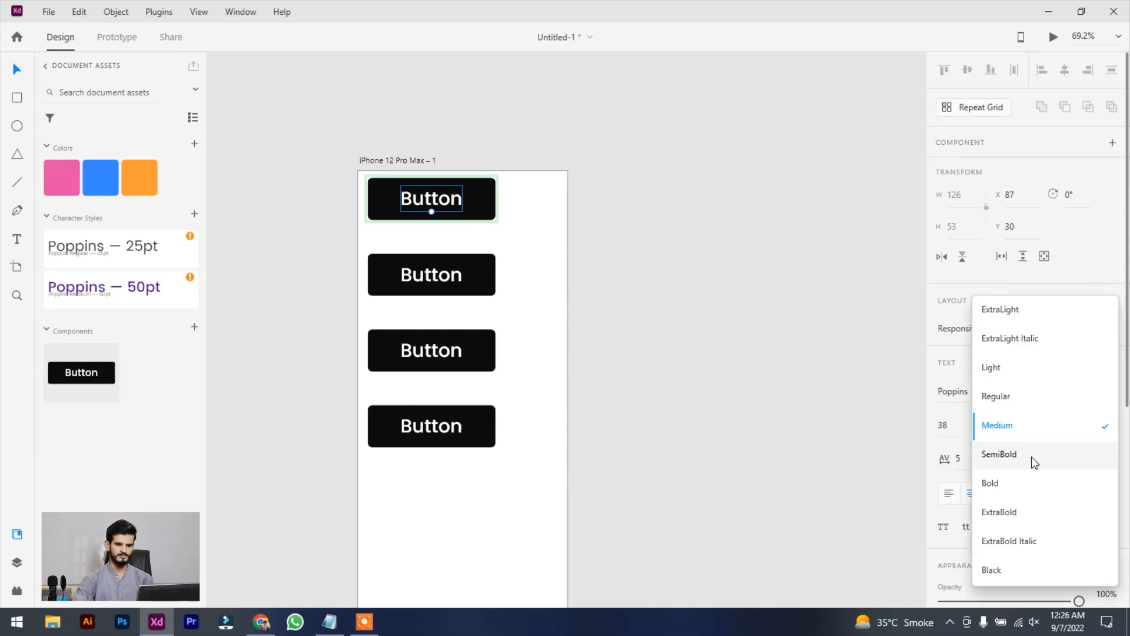
pyautogui.click(999, 454)
pyautogui.click(620, 316)
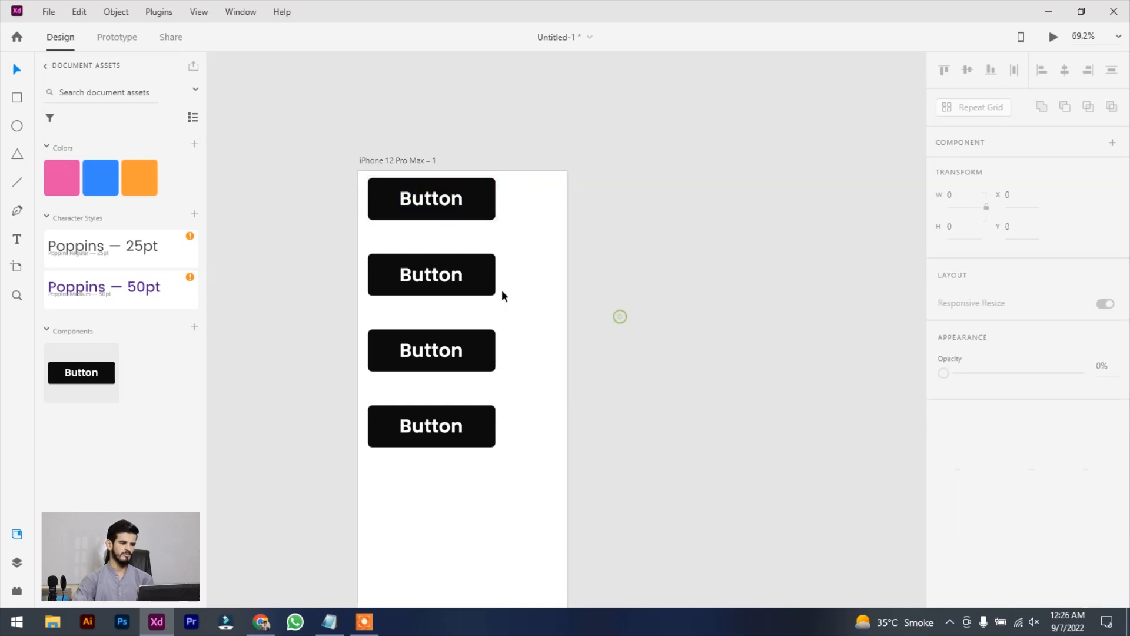
# - Select the background rectangle inside the first button instance below the main component
pyautogui.click(434, 262)
pyautogui.scroll(3, 416, 284)
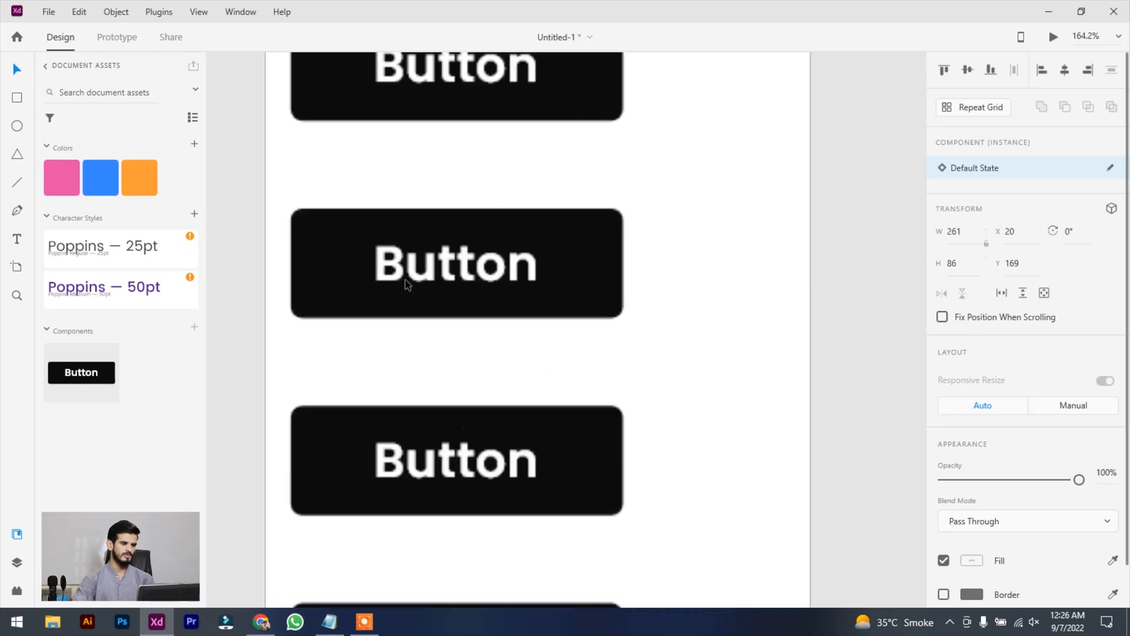
pyautogui.scroll(2, 407, 285)
pyautogui.doubleClick(391, 282)
pyautogui.click(610, 301)
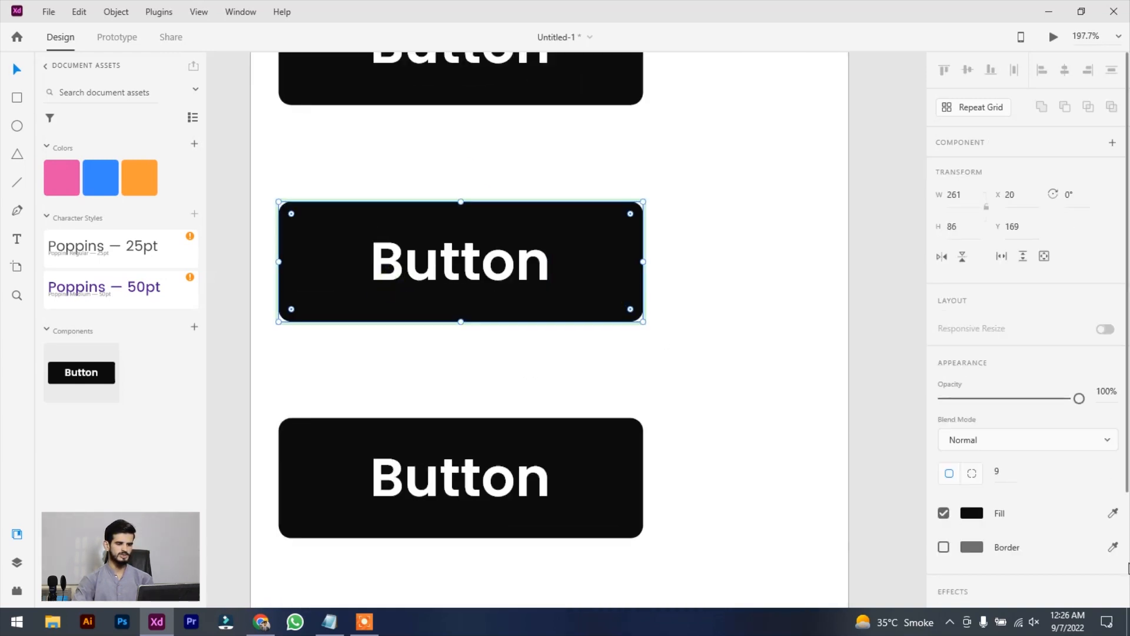